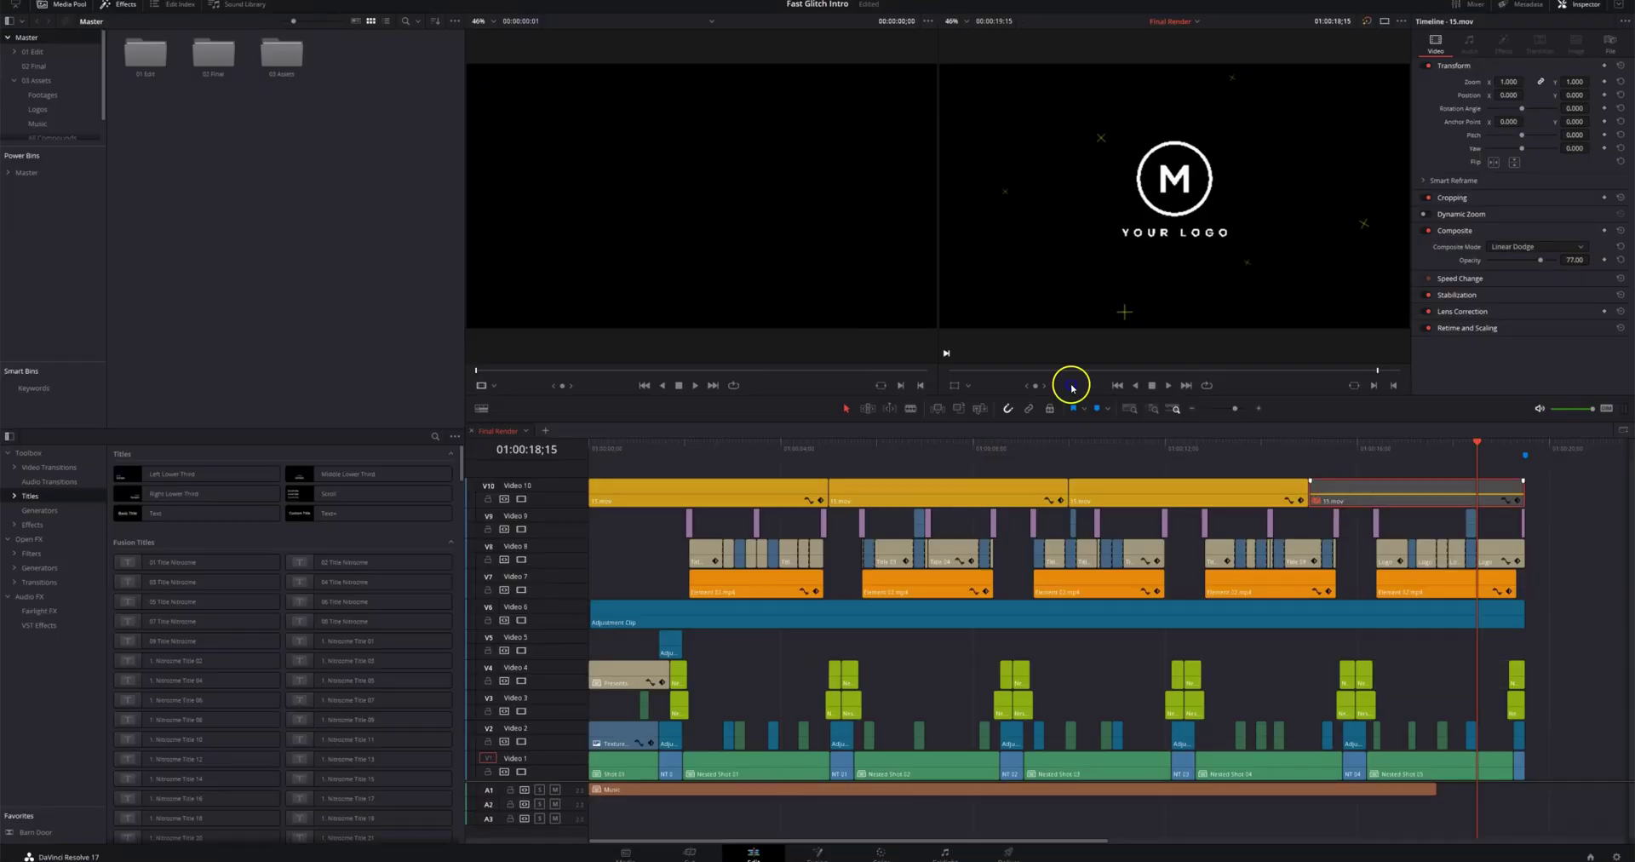
key(d)
click(983, 613)
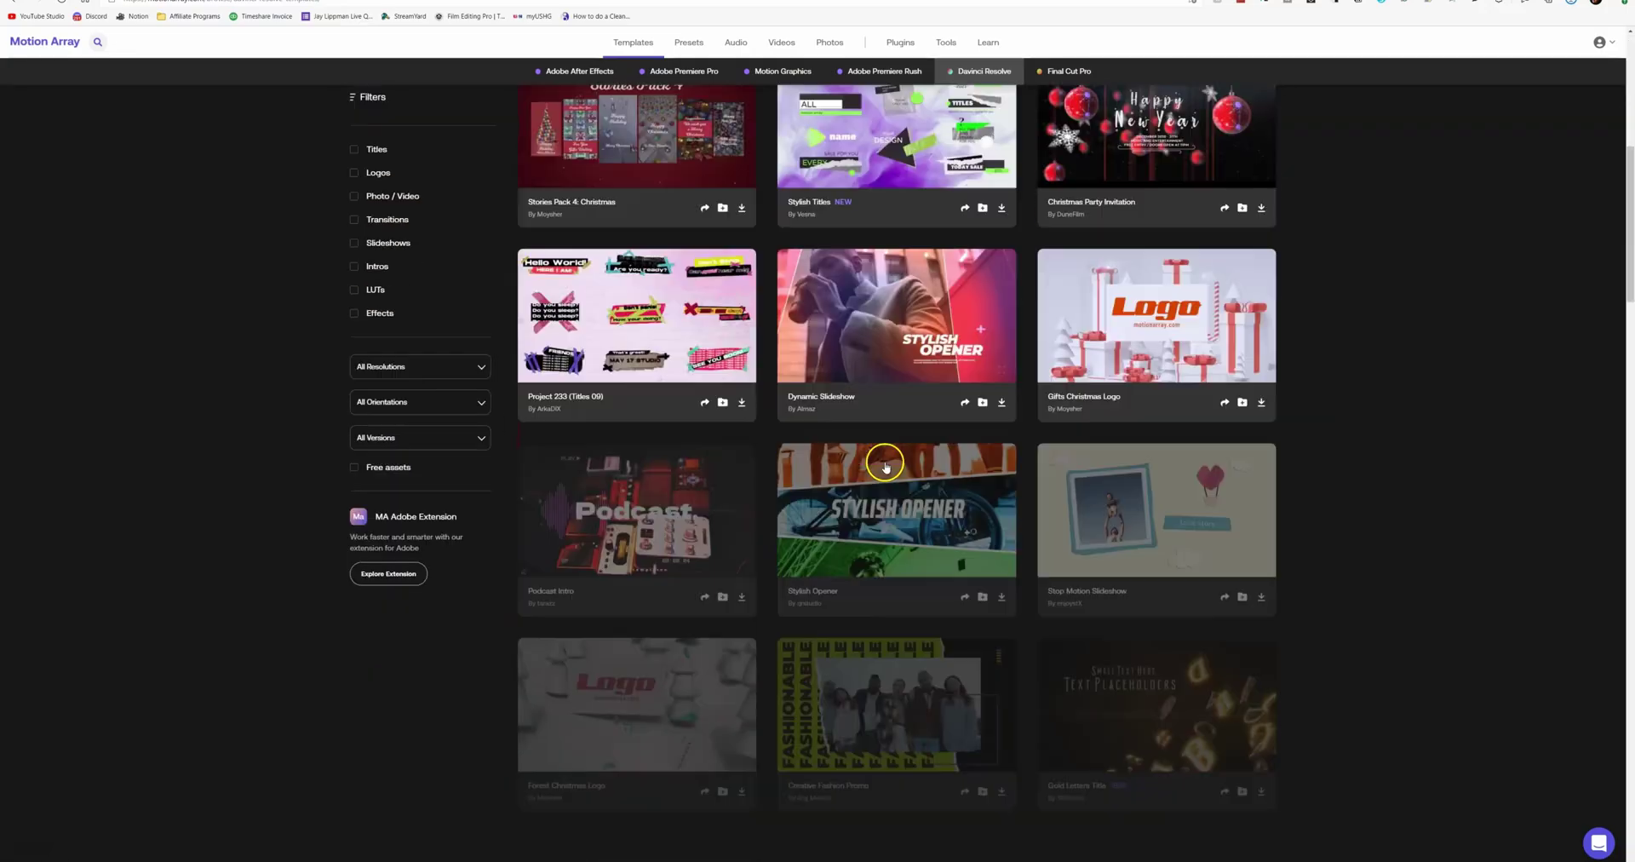
Step: Switch to the Motion Array website and browse its DaVinci Resolve templates and royalty-free music
scroll(885, 467, down, 2)
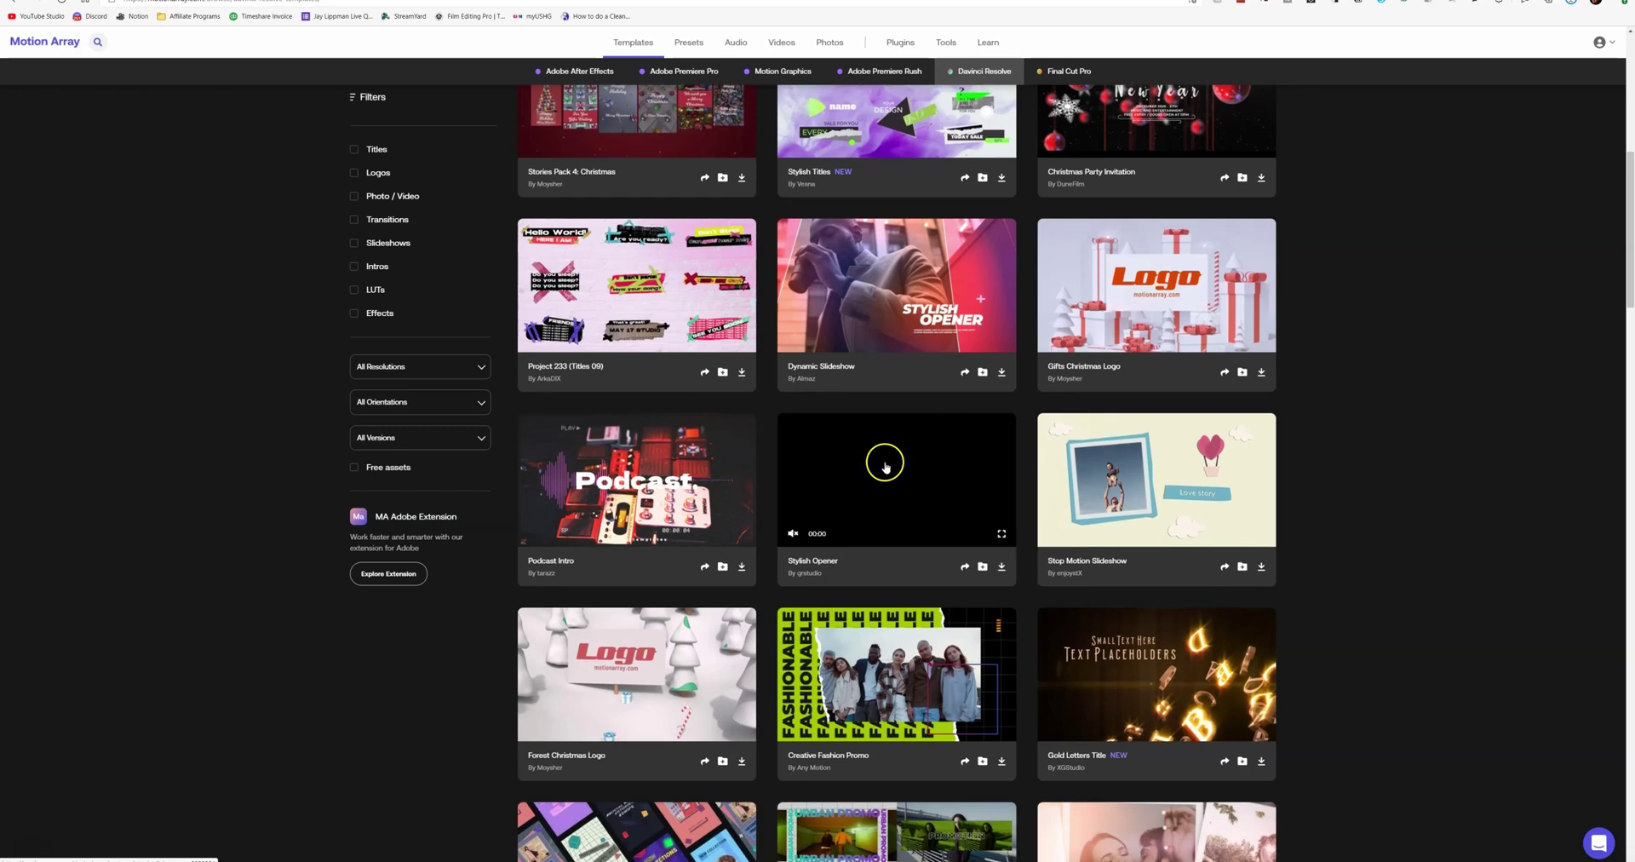
scroll(886, 469, down, 15)
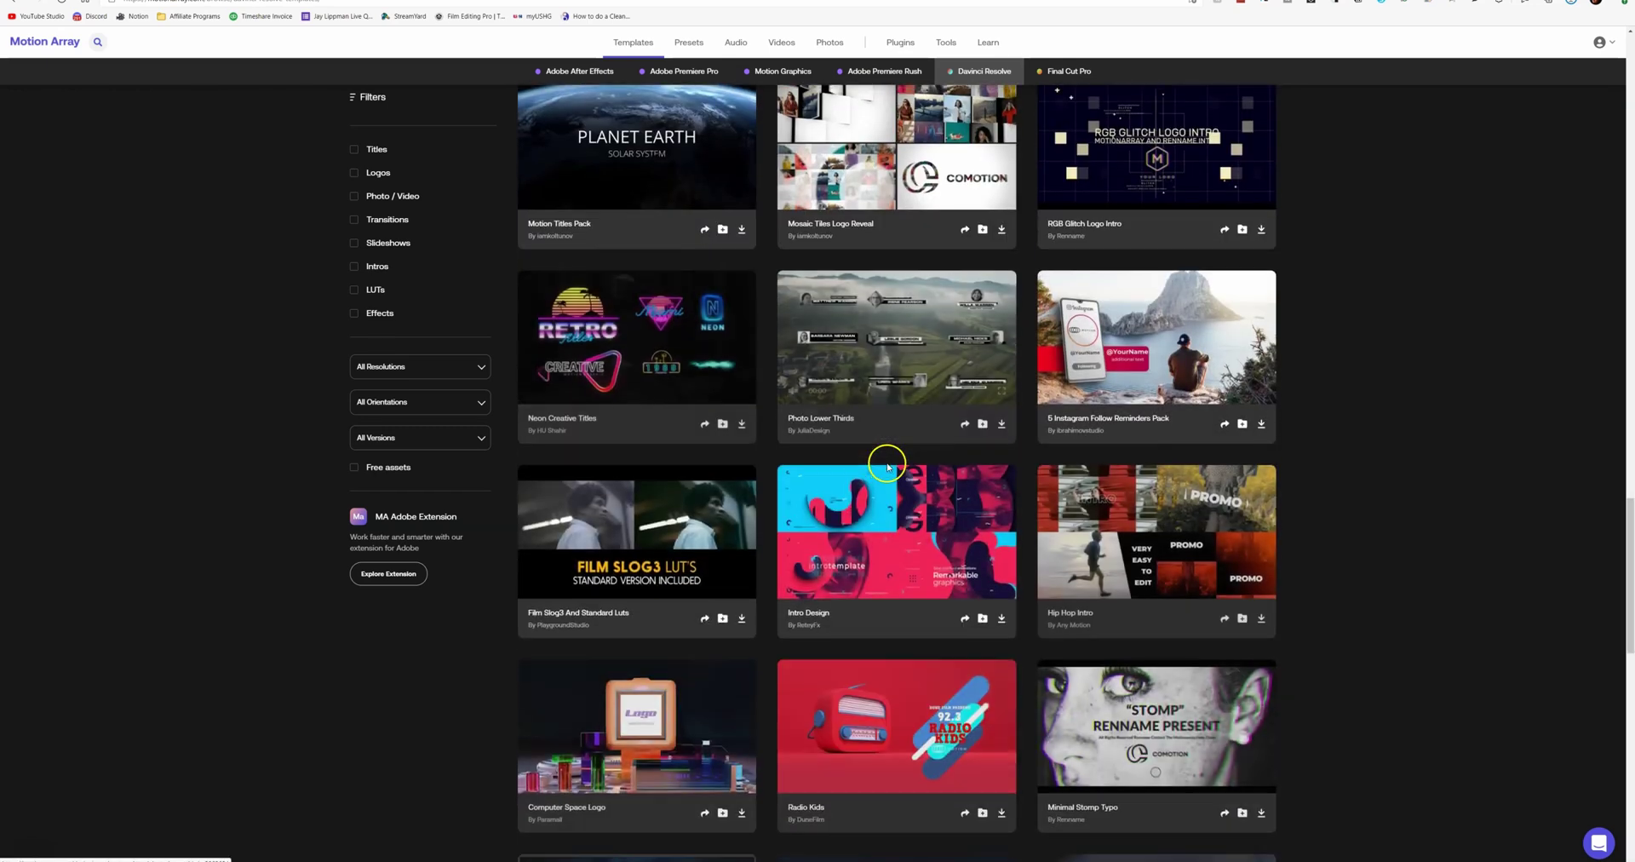
scroll(891, 470, down, 10)
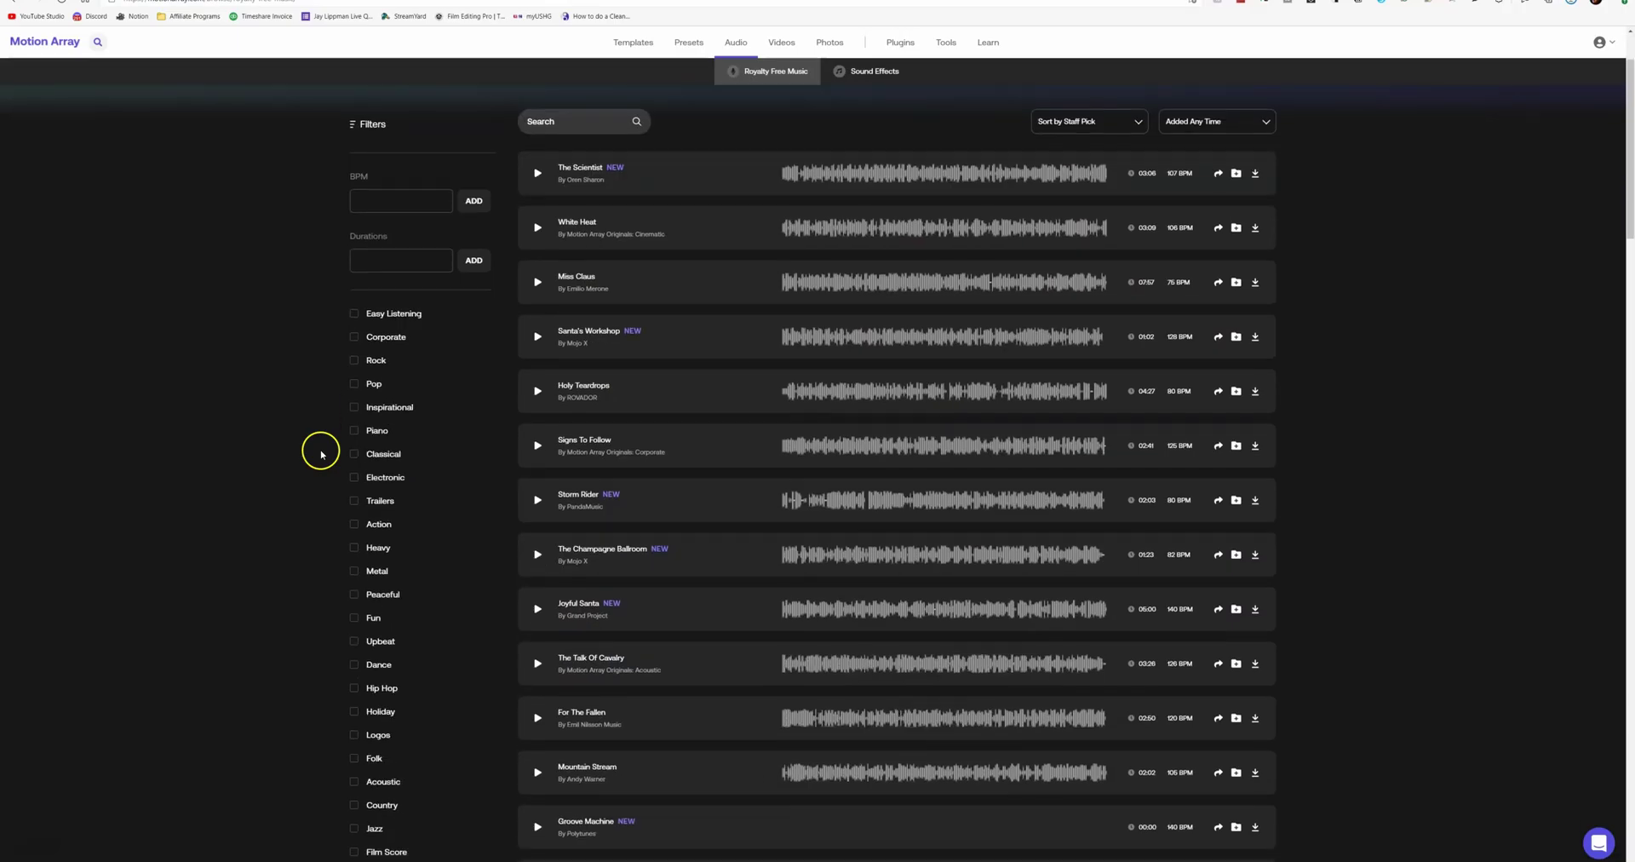
scroll(374, 385, down, 1)
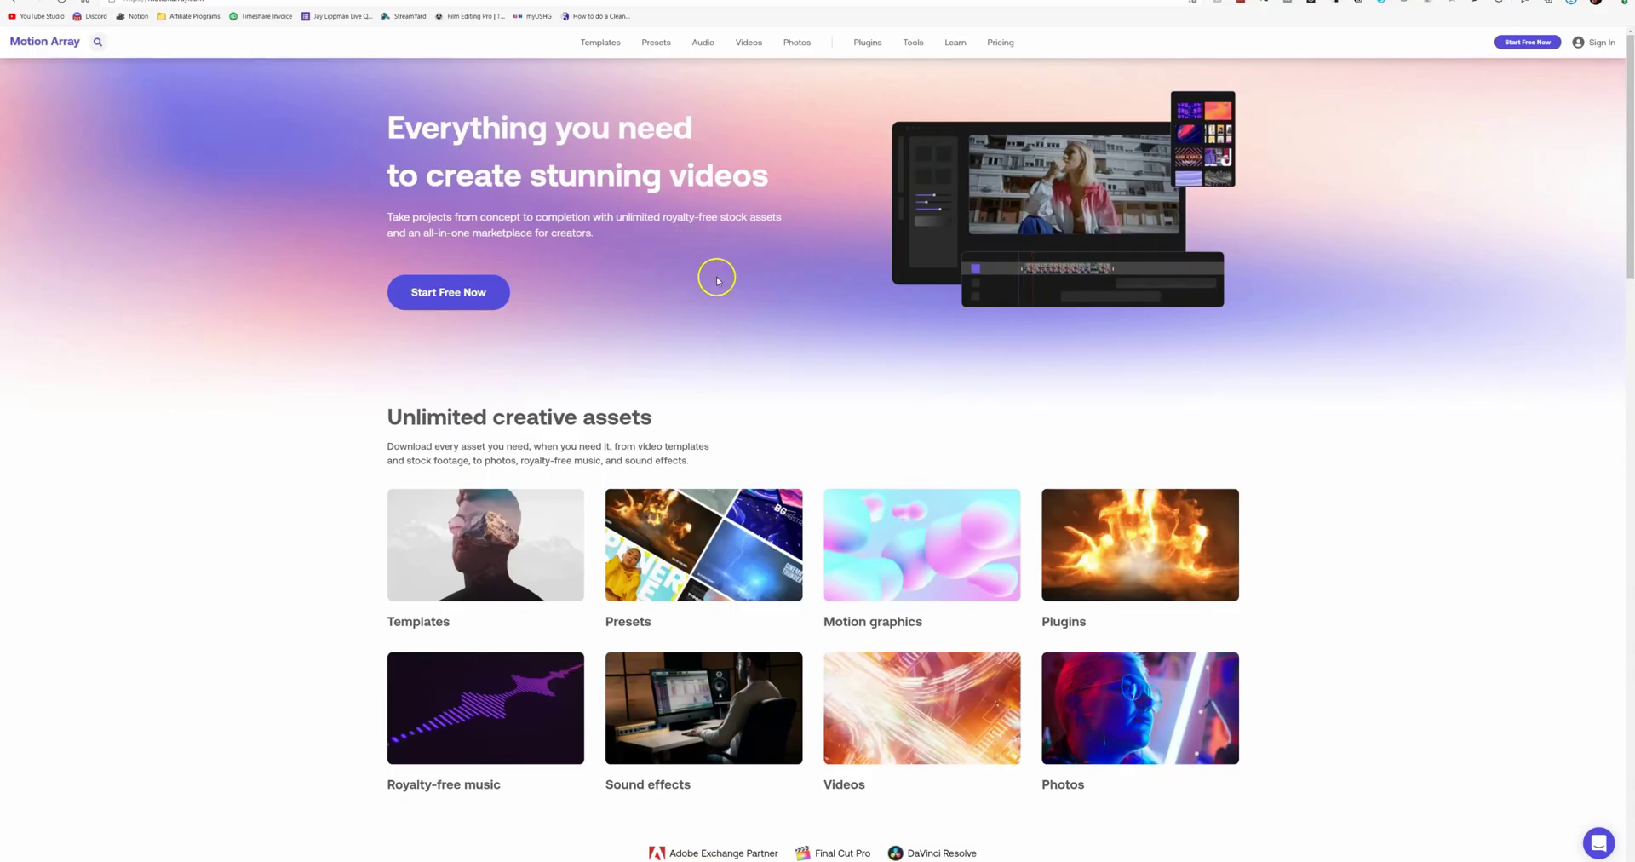
Step: Sign in to the Motion Array account and open the DaVinci Resolve templates category
scroll(722, 280, down, 4)
scroll(685, 284, up, 4)
click(1582, 47)
click(803, 209)
click(722, 246)
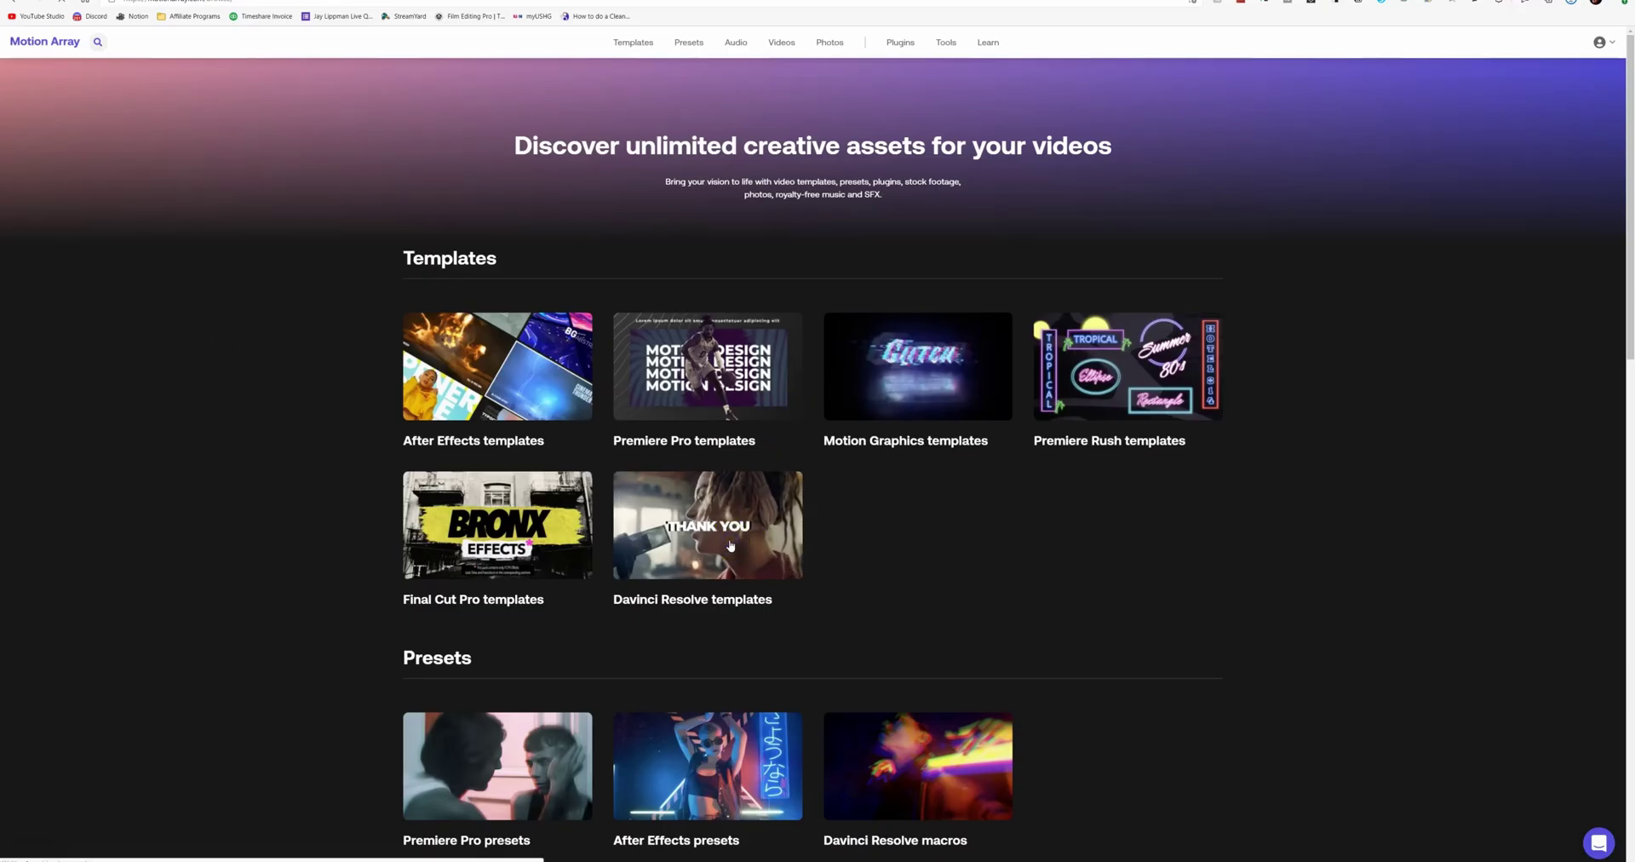
click(730, 546)
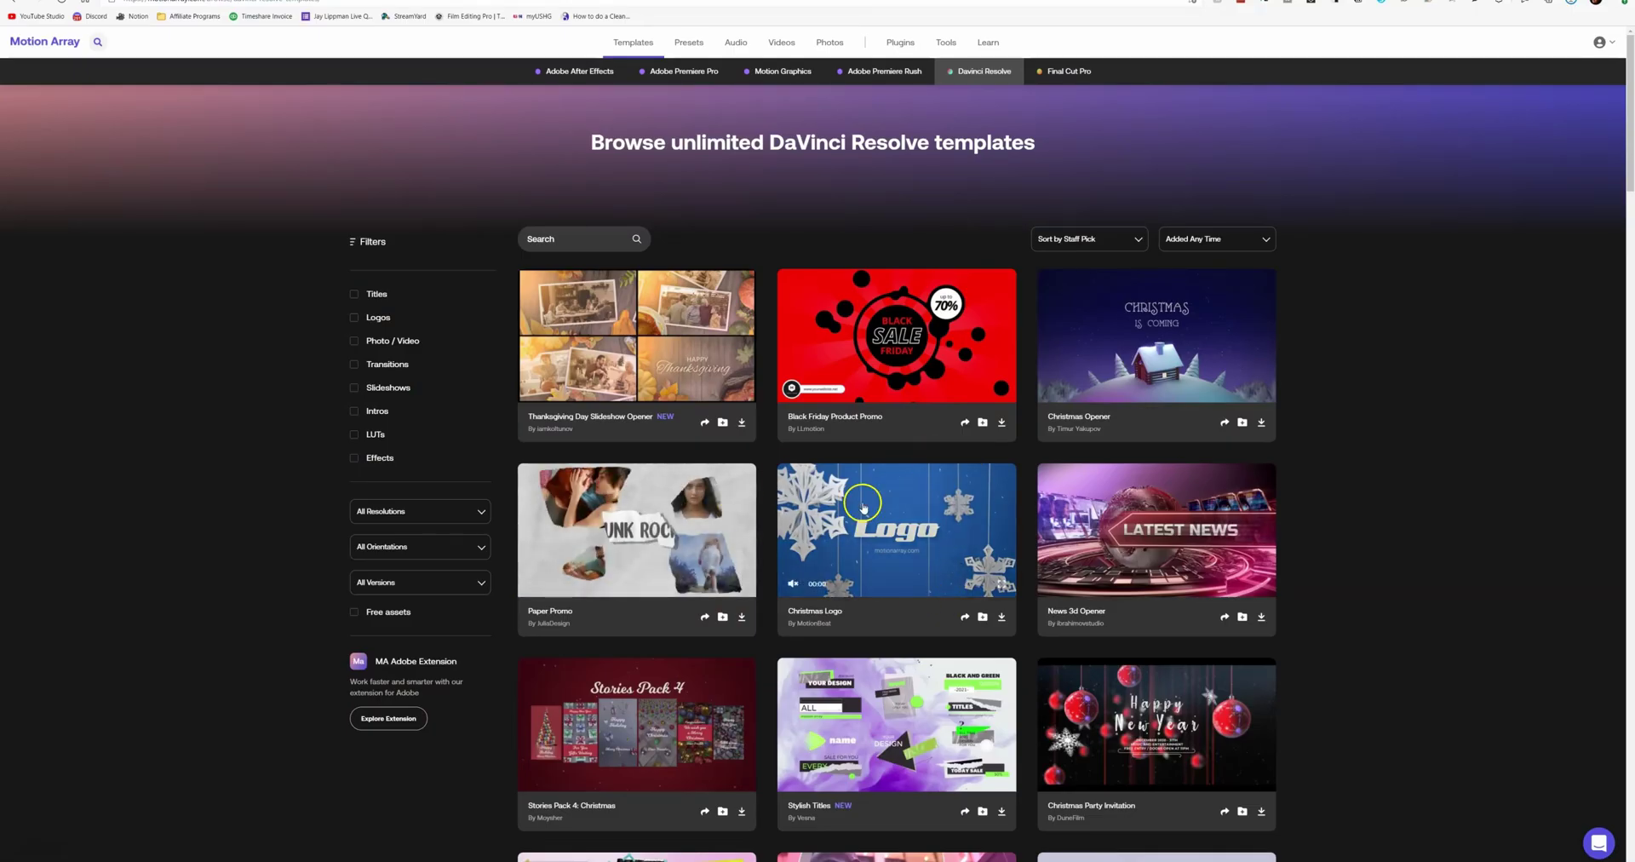
Step: Browse the DaVinci Resolve template listings on pages 1 and 2 and open page 3
scroll(863, 508, down, 18)
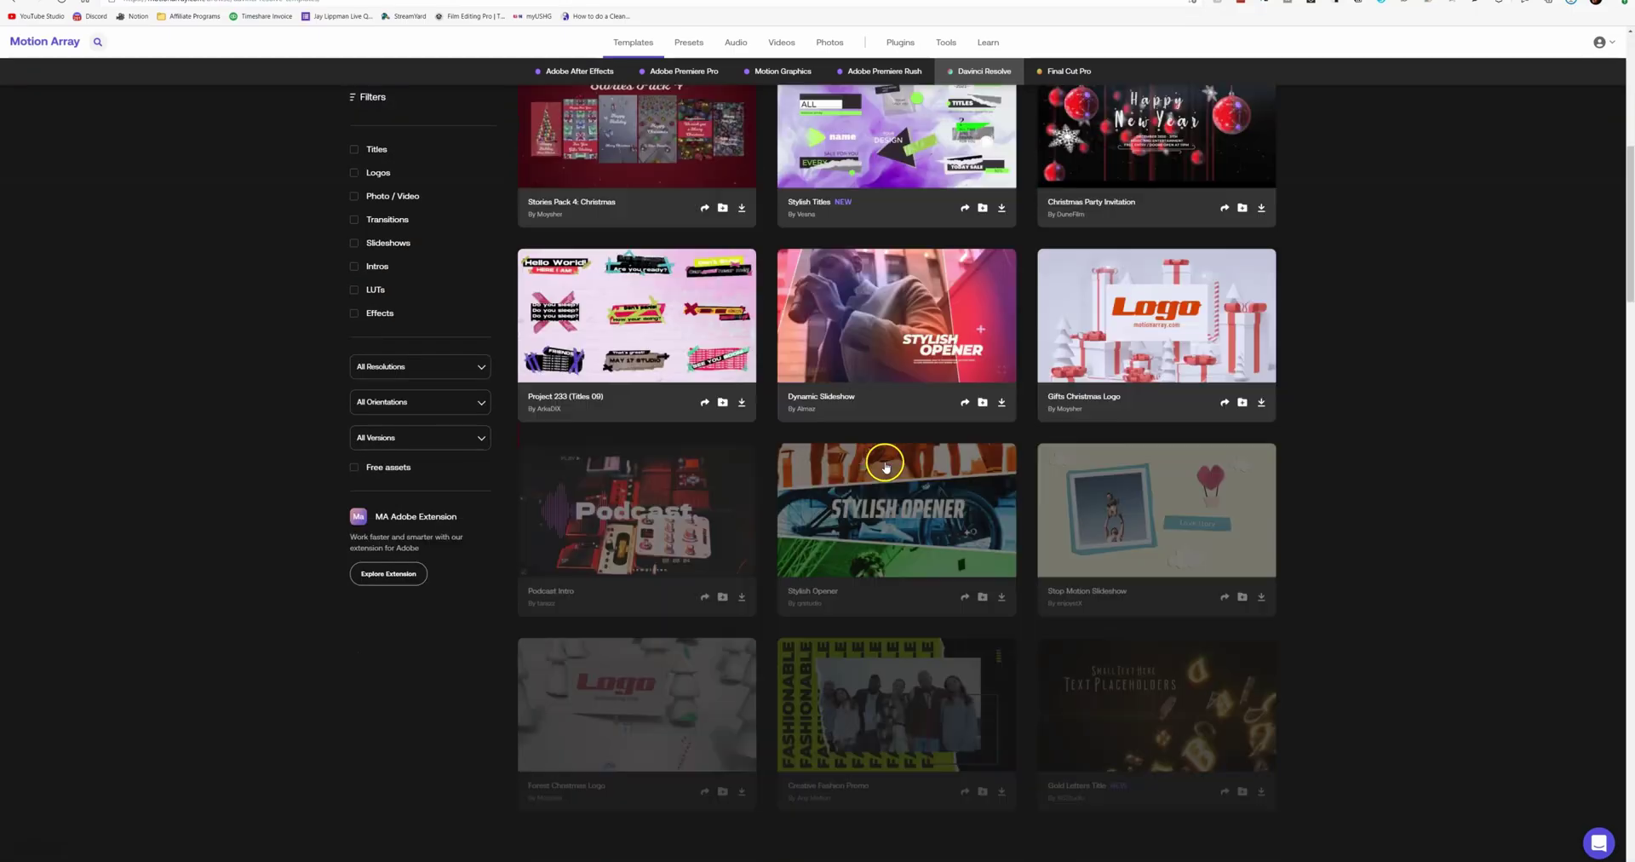
scroll(890, 471, down, 7)
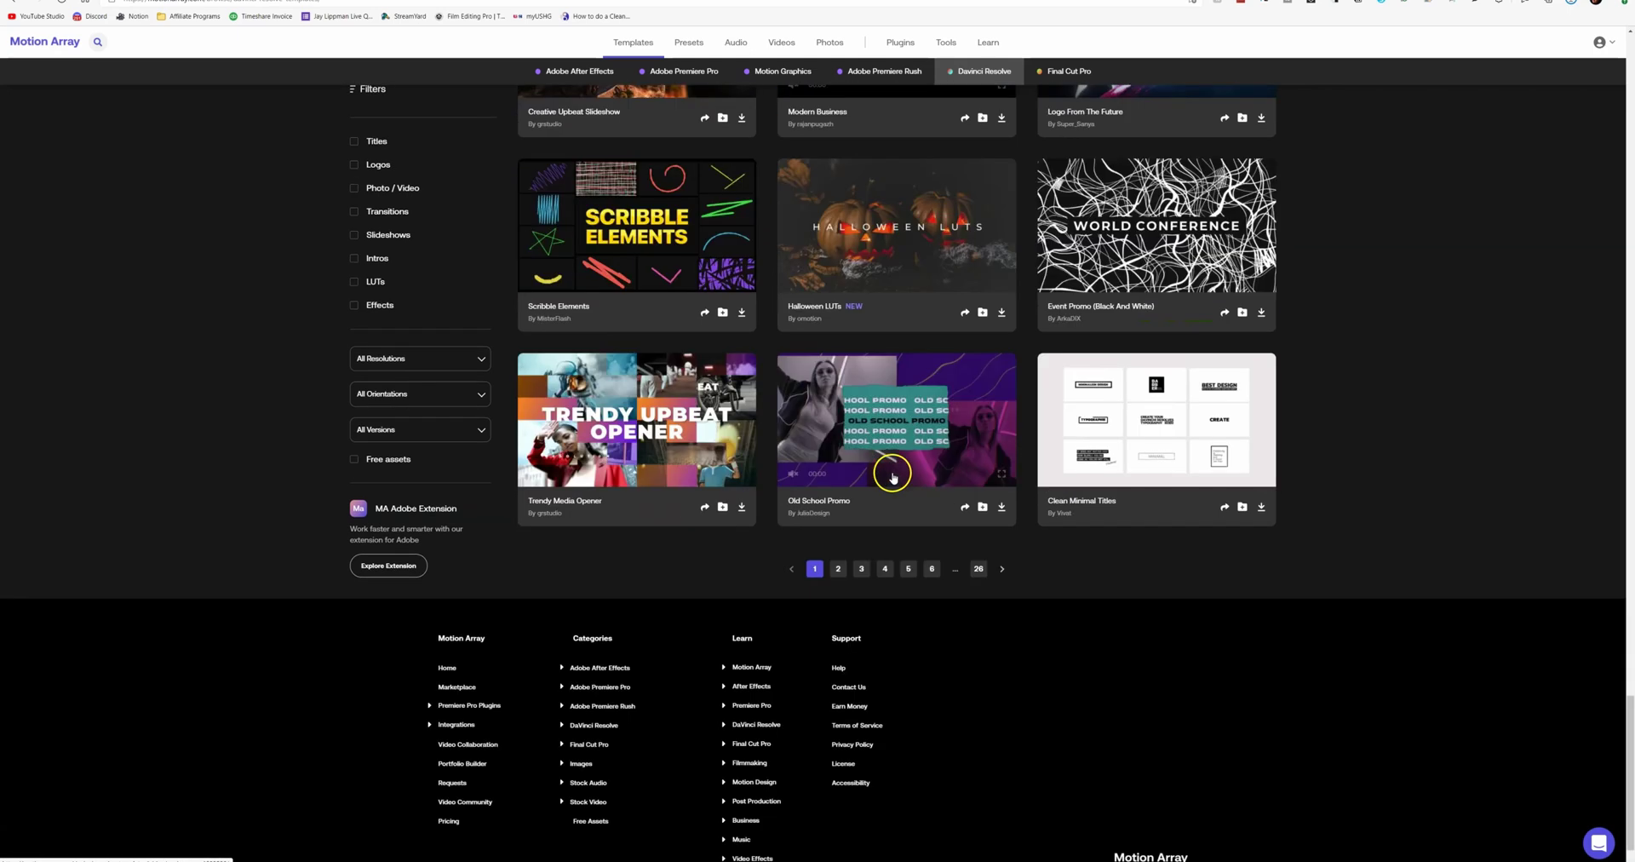
click(839, 513)
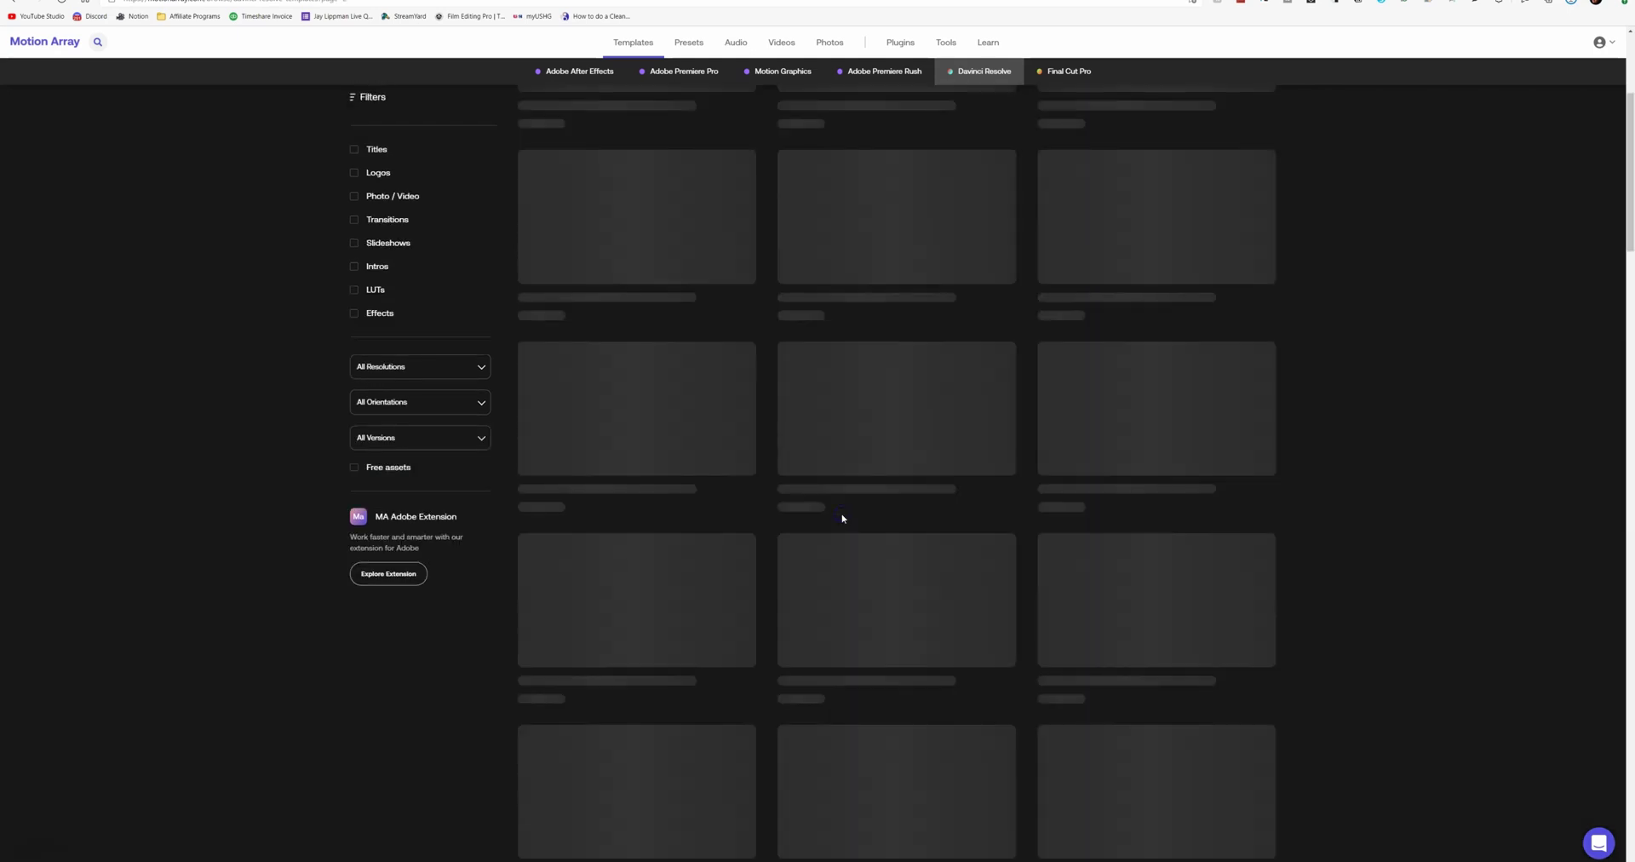
scroll(855, 478, down, 8)
scroll(862, 502, down, 20)
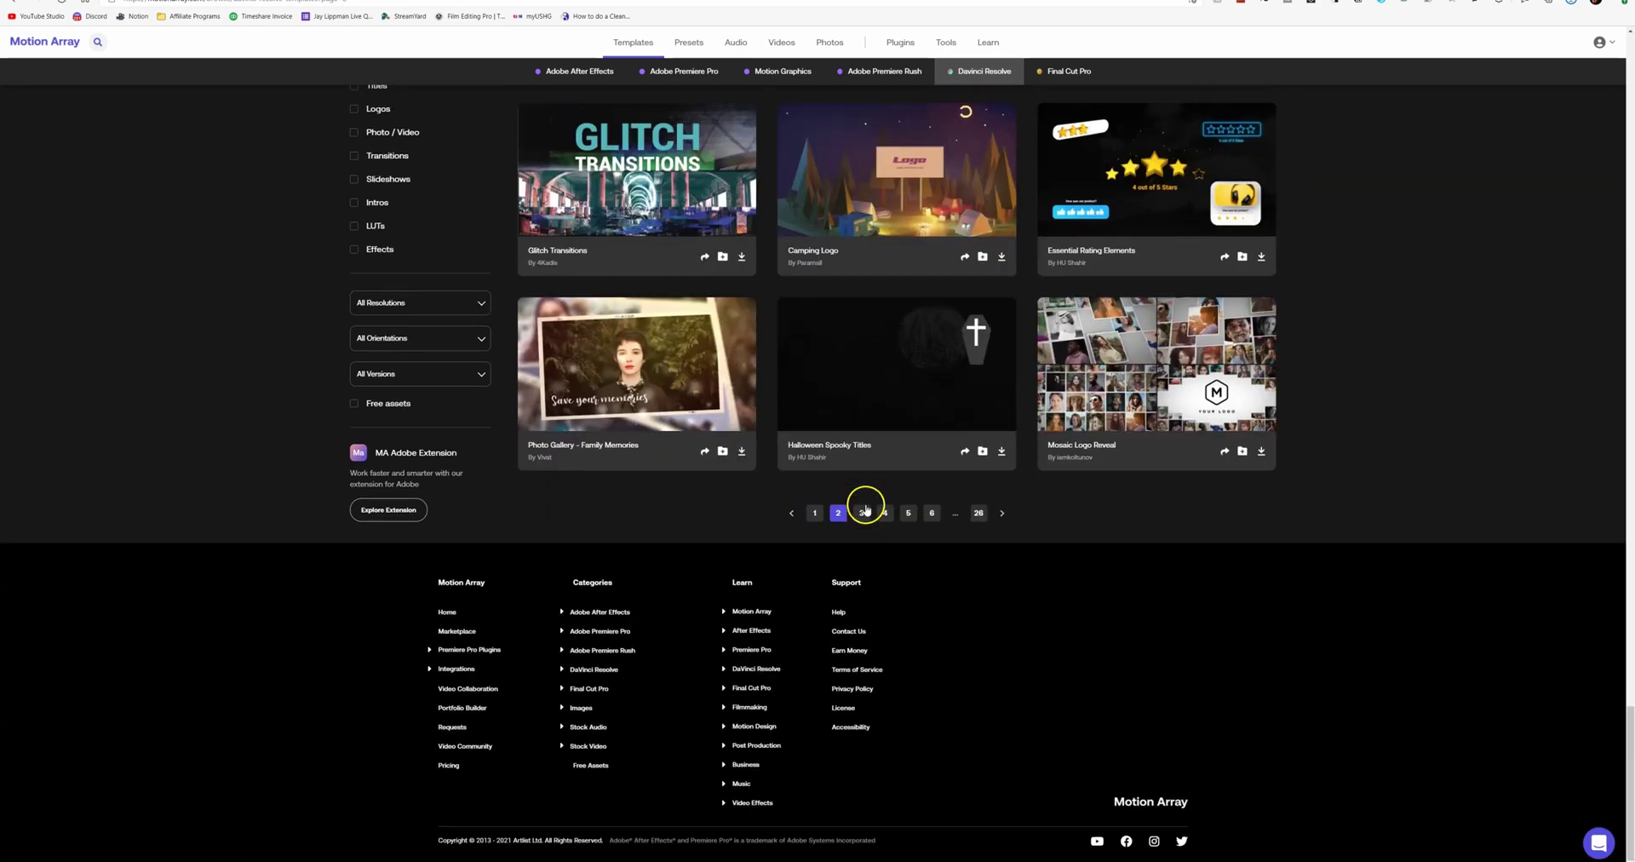
click(861, 512)
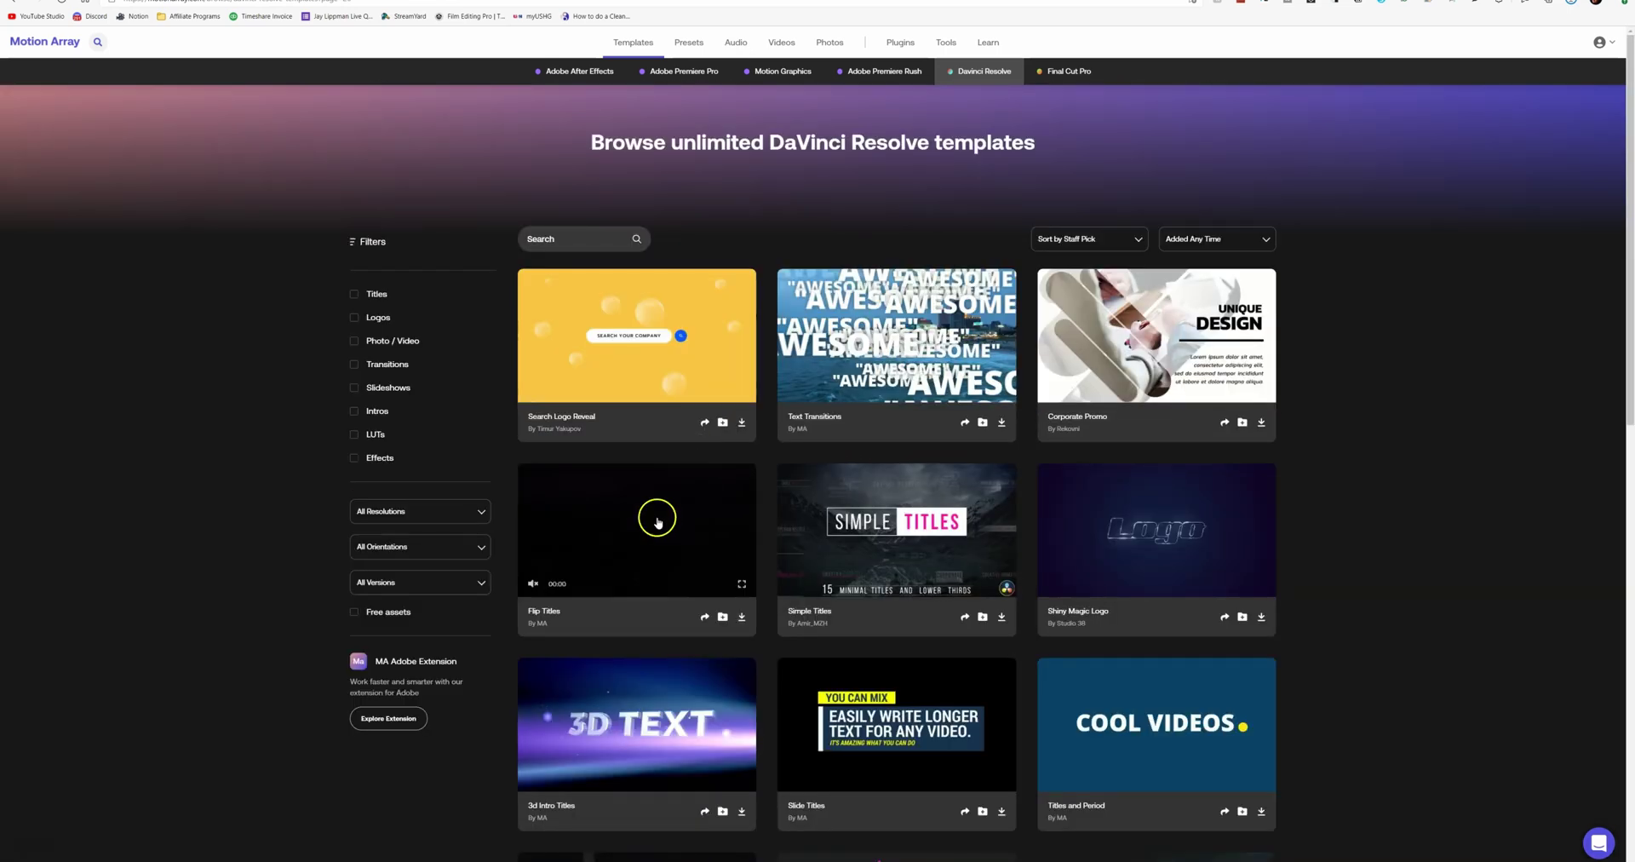
Step: Filter the DaVinci Resolve templates to Intros and search for "grunge intro"
click(355, 412)
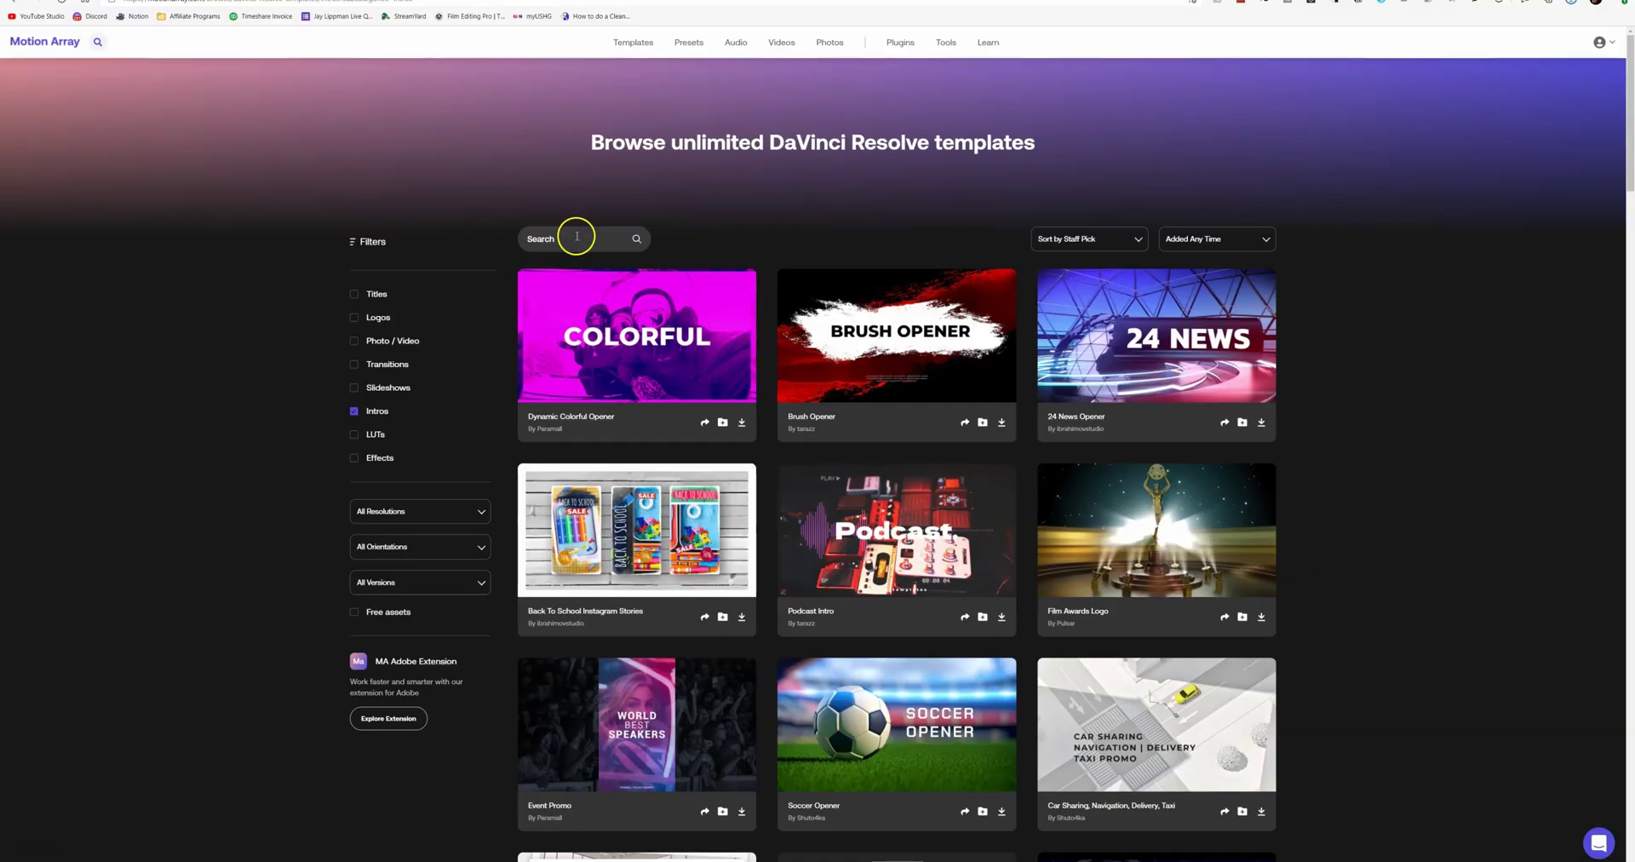
text(unge intro)
key(Return)
scroll(1402, 305, down, 5)
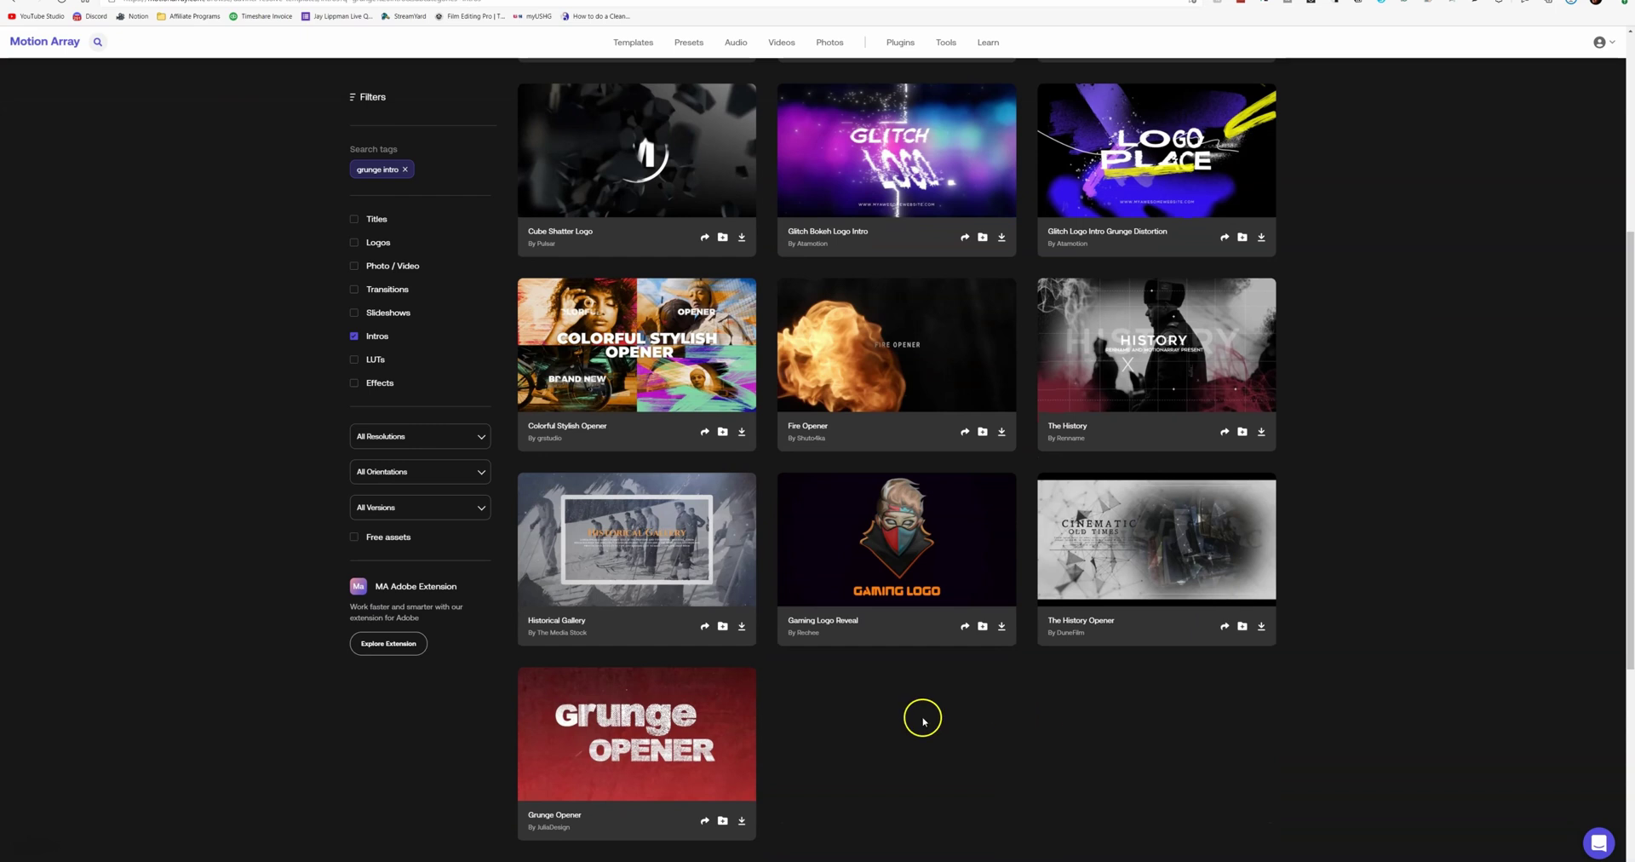
Step: Preview the Grunge Opener template in the search results and open its item page
click(627, 727)
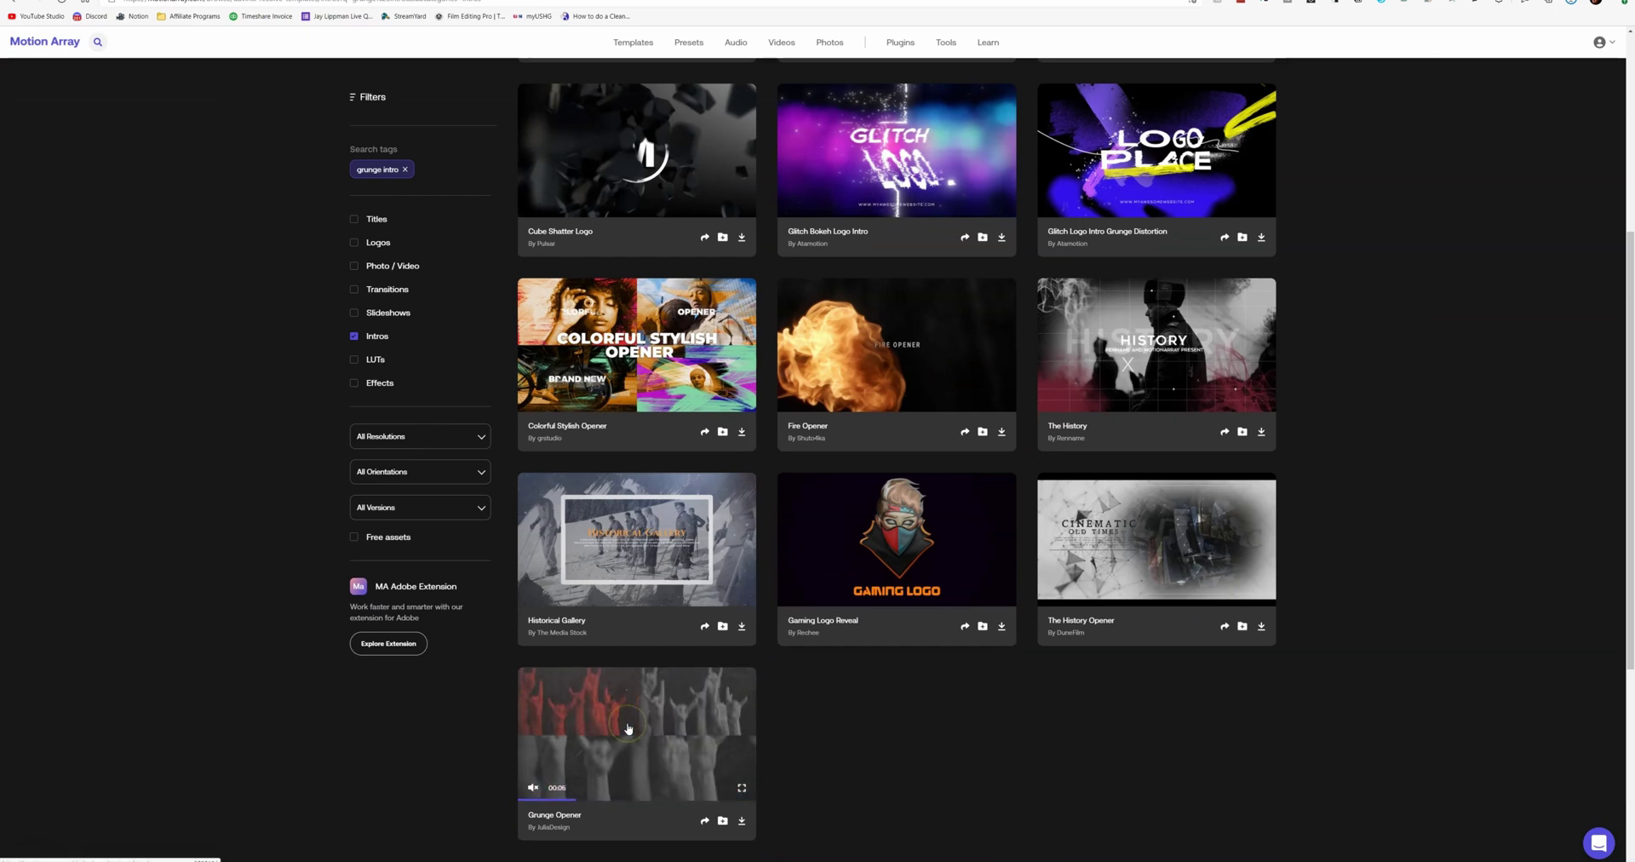
click(576, 686)
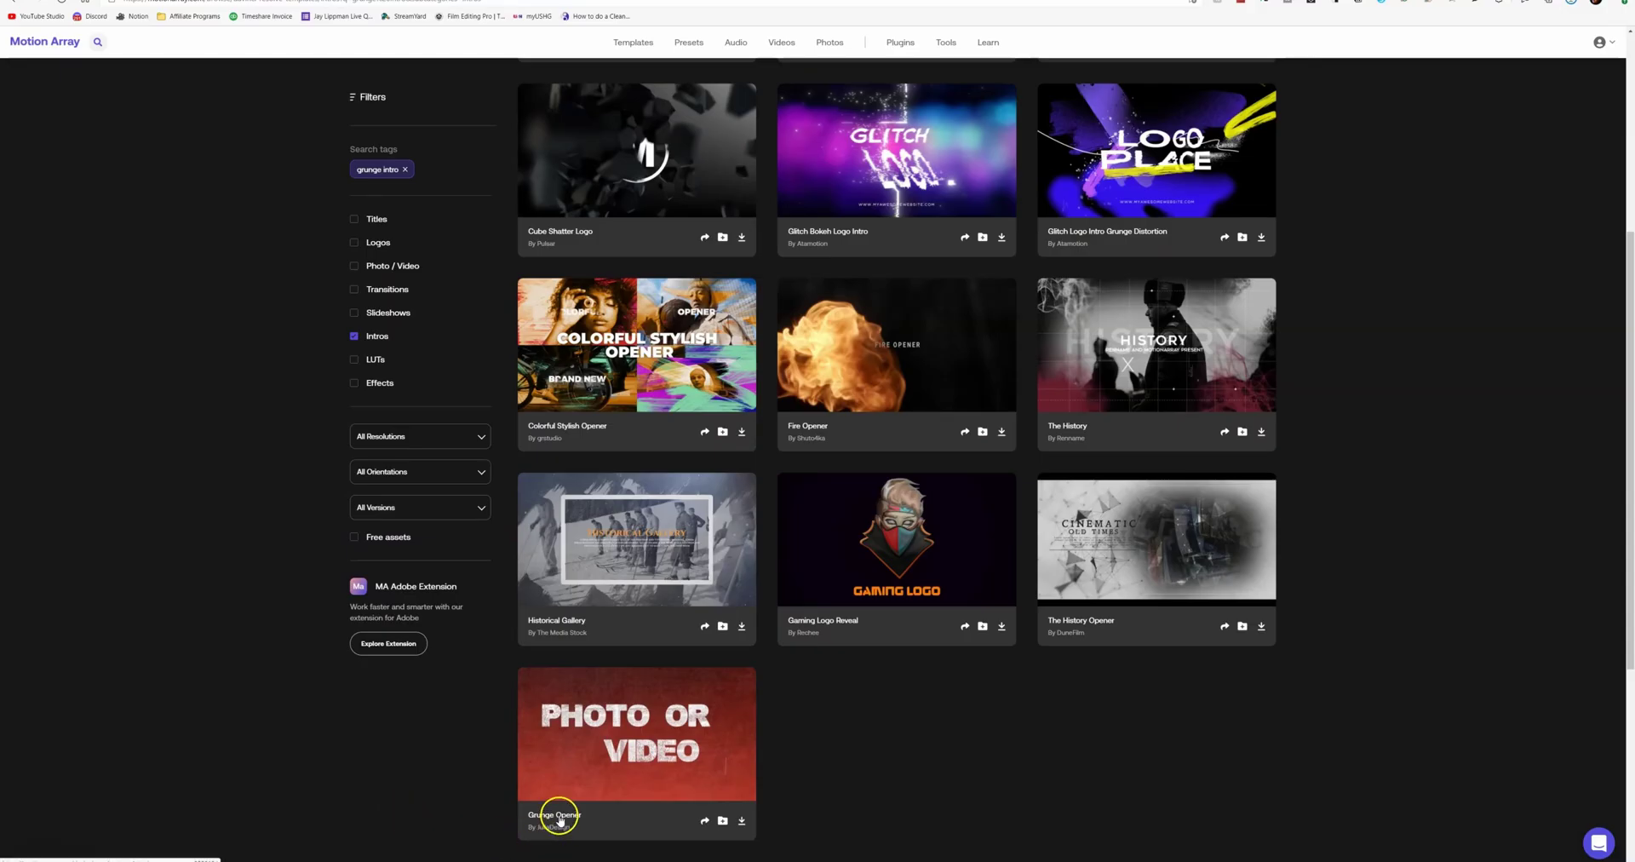
click(559, 821)
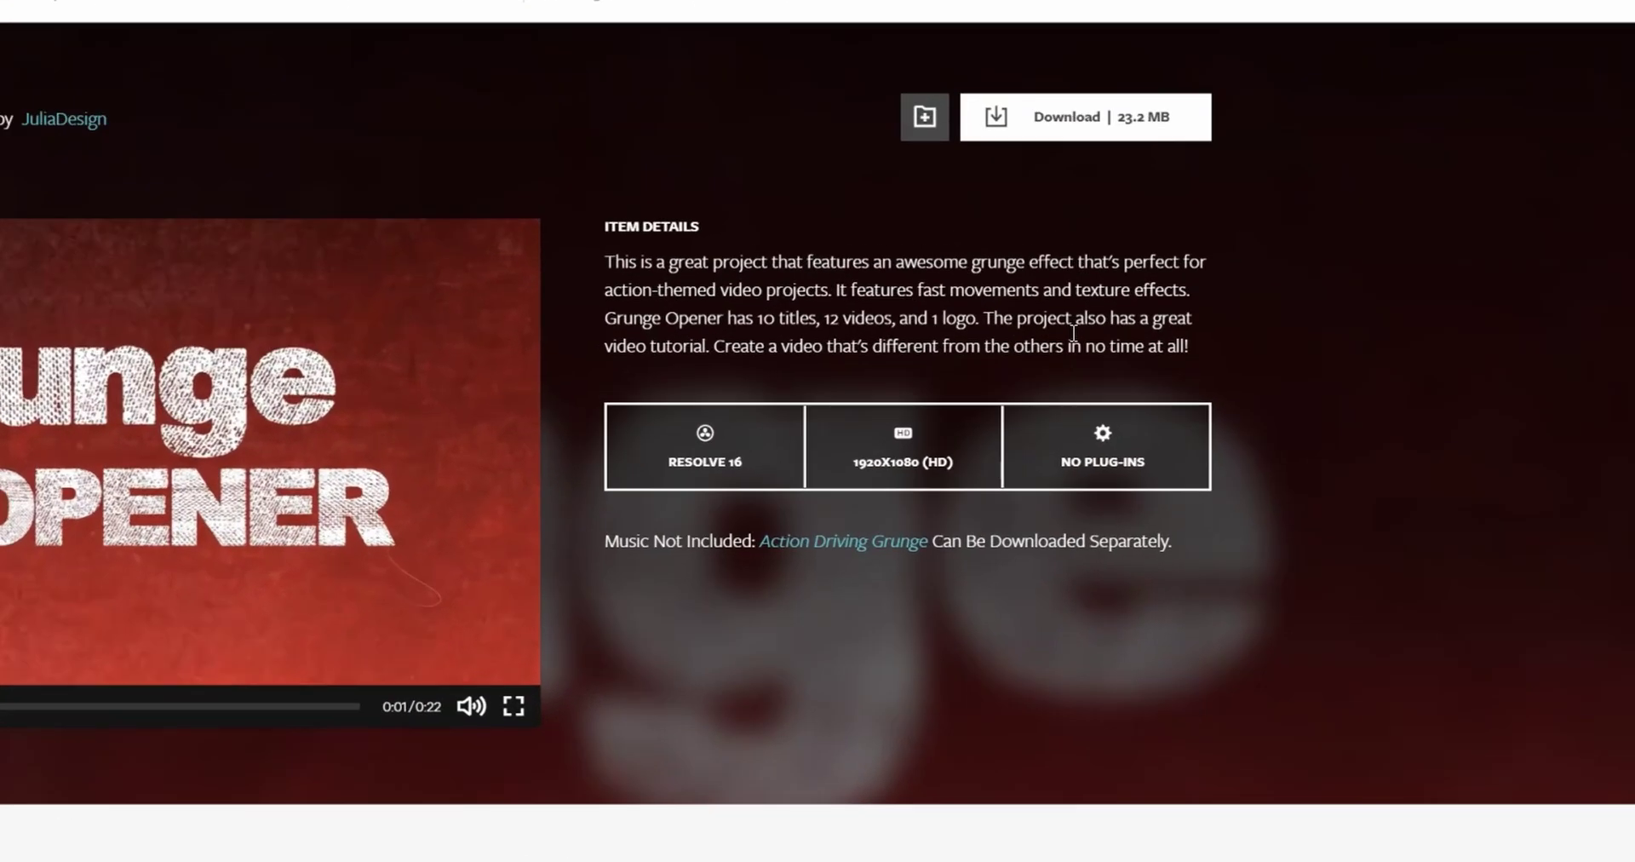
Step: Look through the related DaVinci Resolve templates and open the Fast Glitch Intro item page
scroll(522, 479, down, 5)
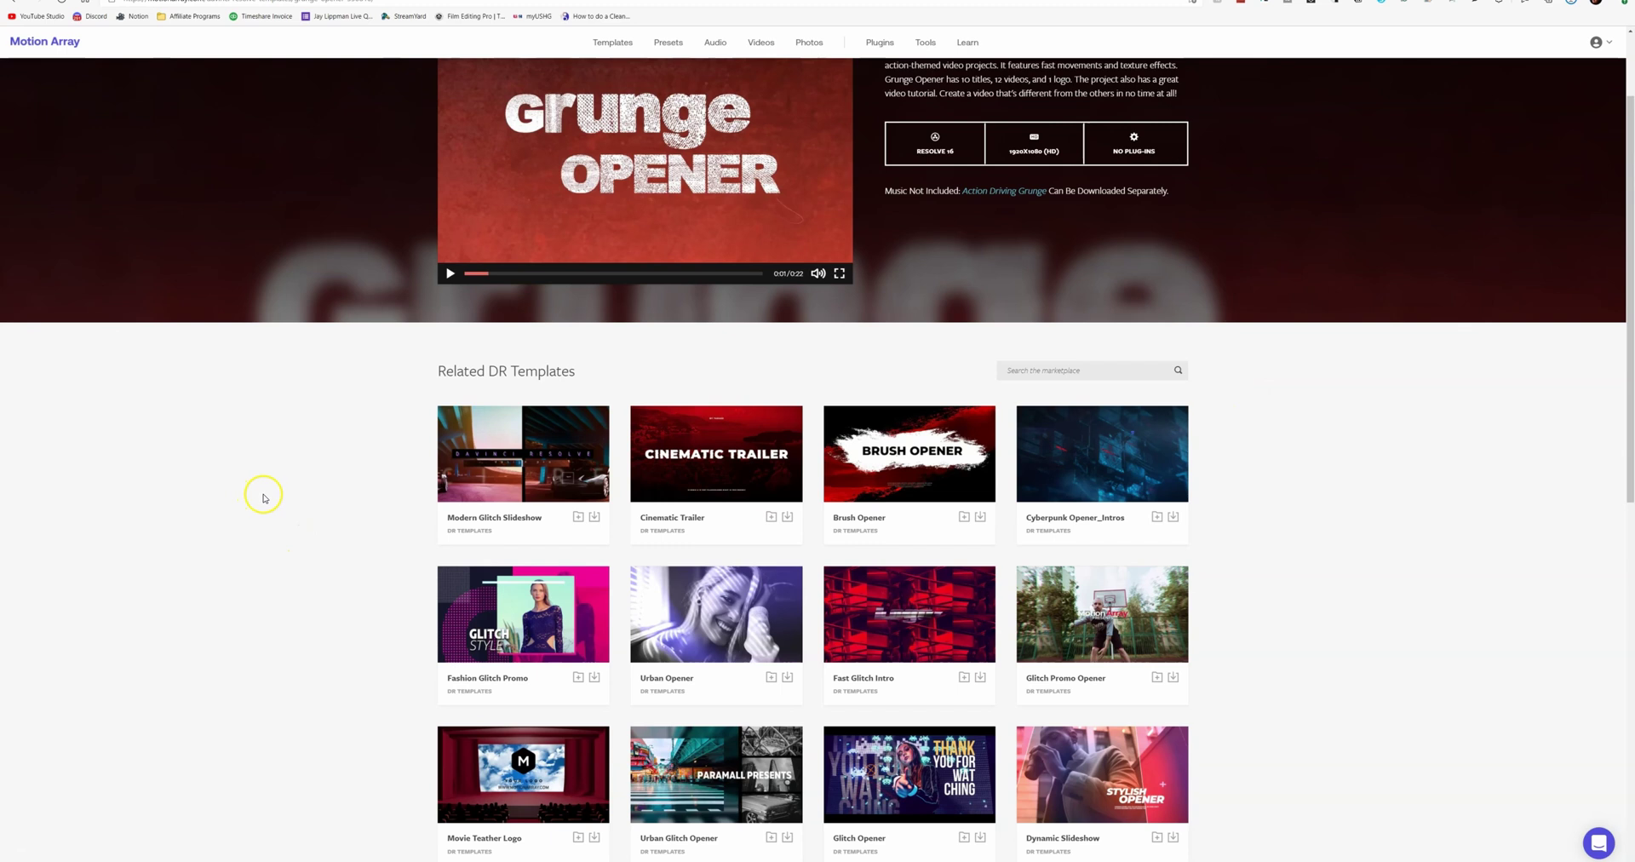
scroll(262, 498, down, 2)
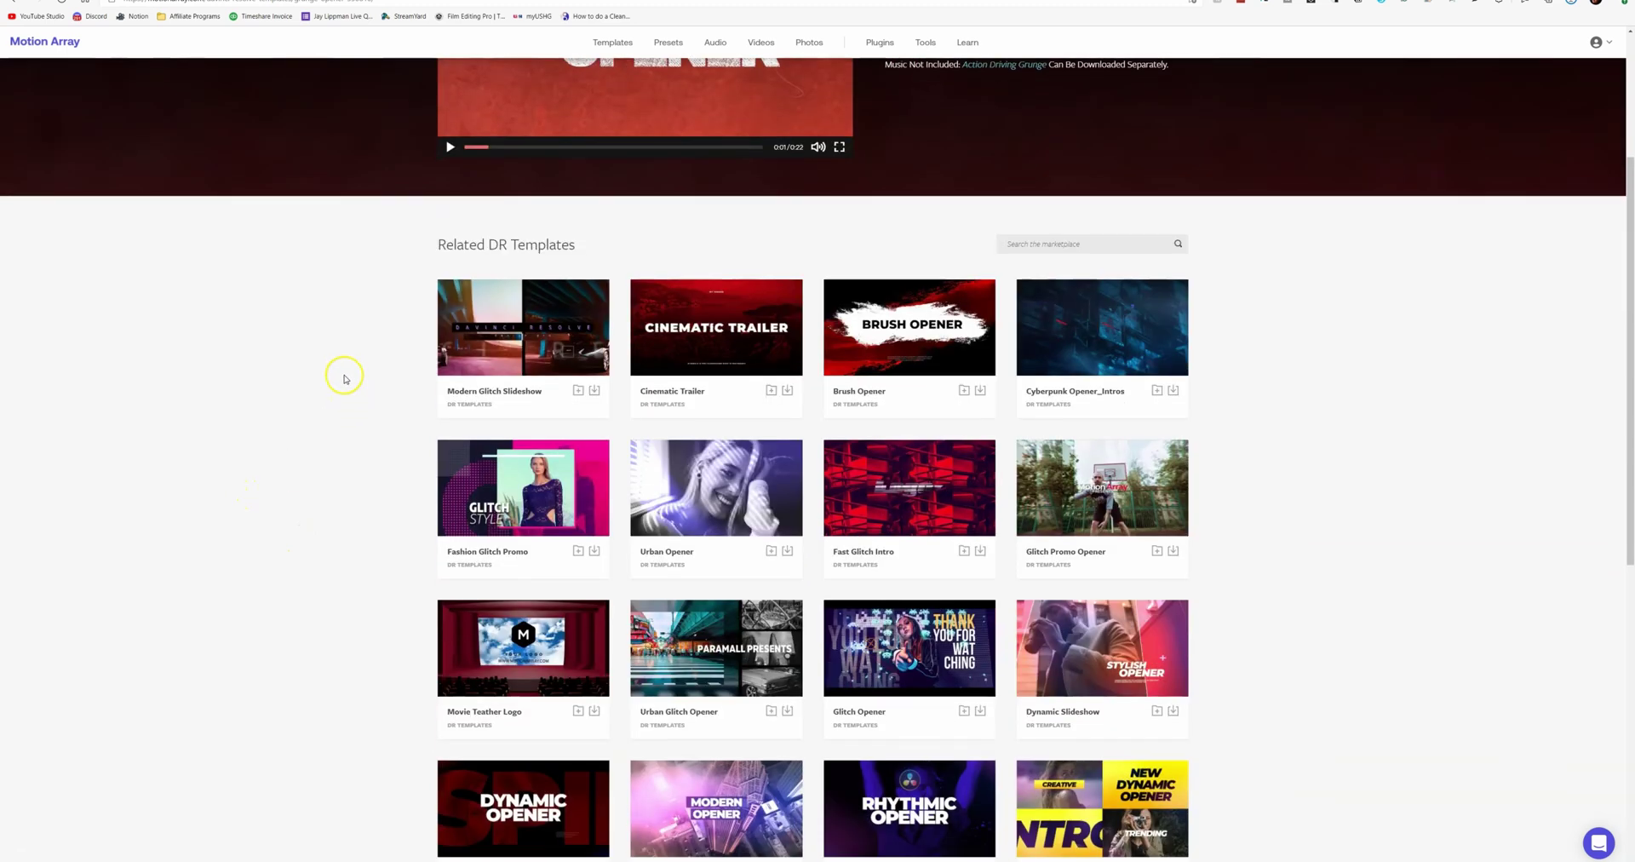
scroll(283, 436, down, 2)
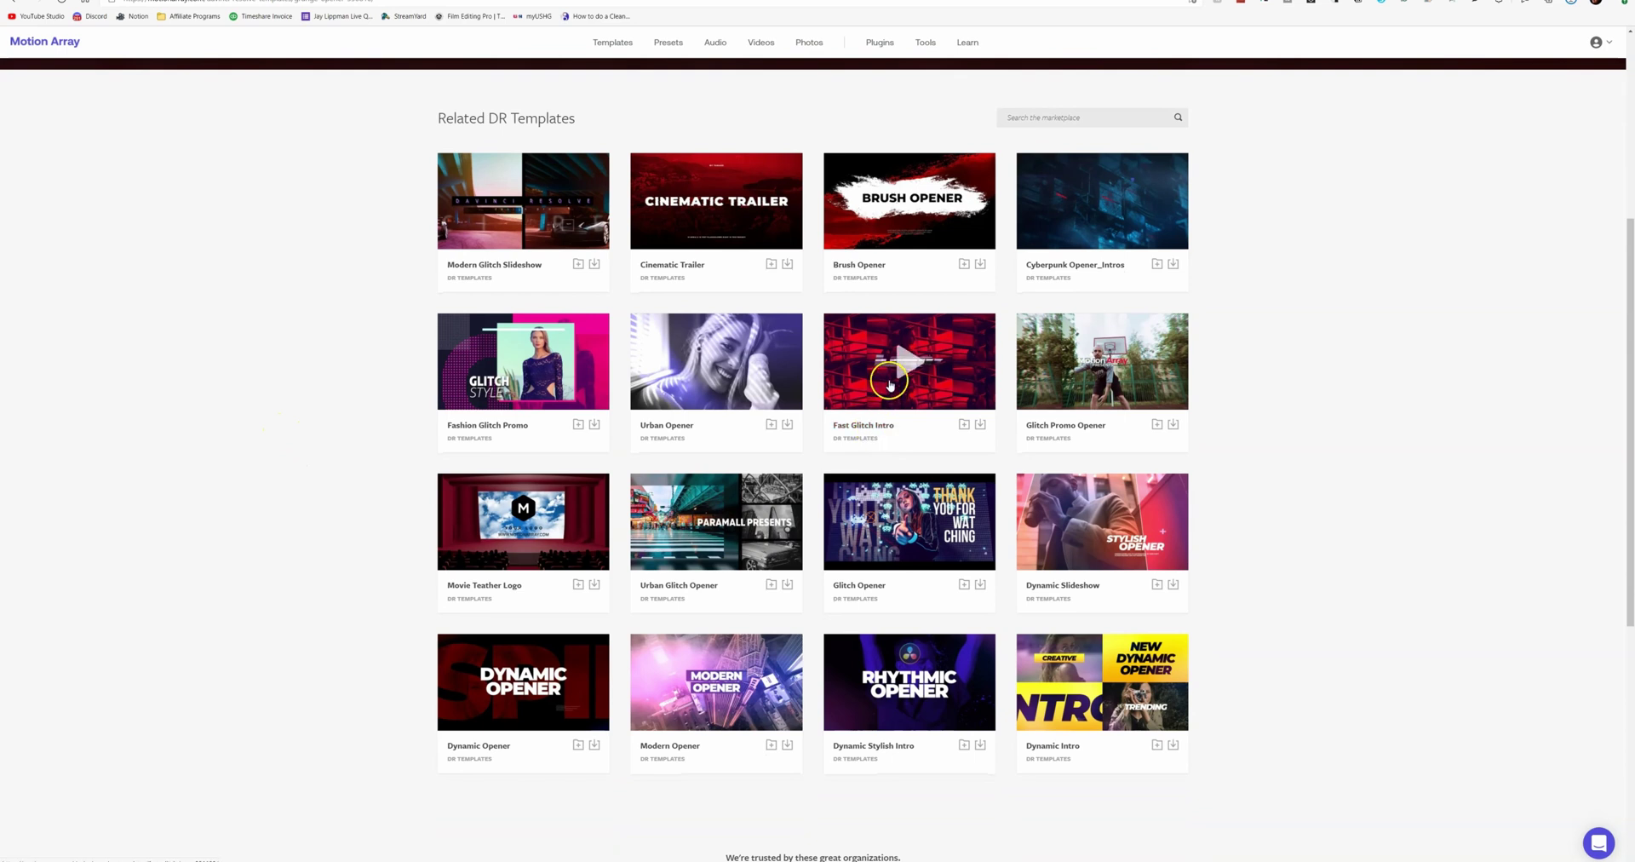
click(858, 427)
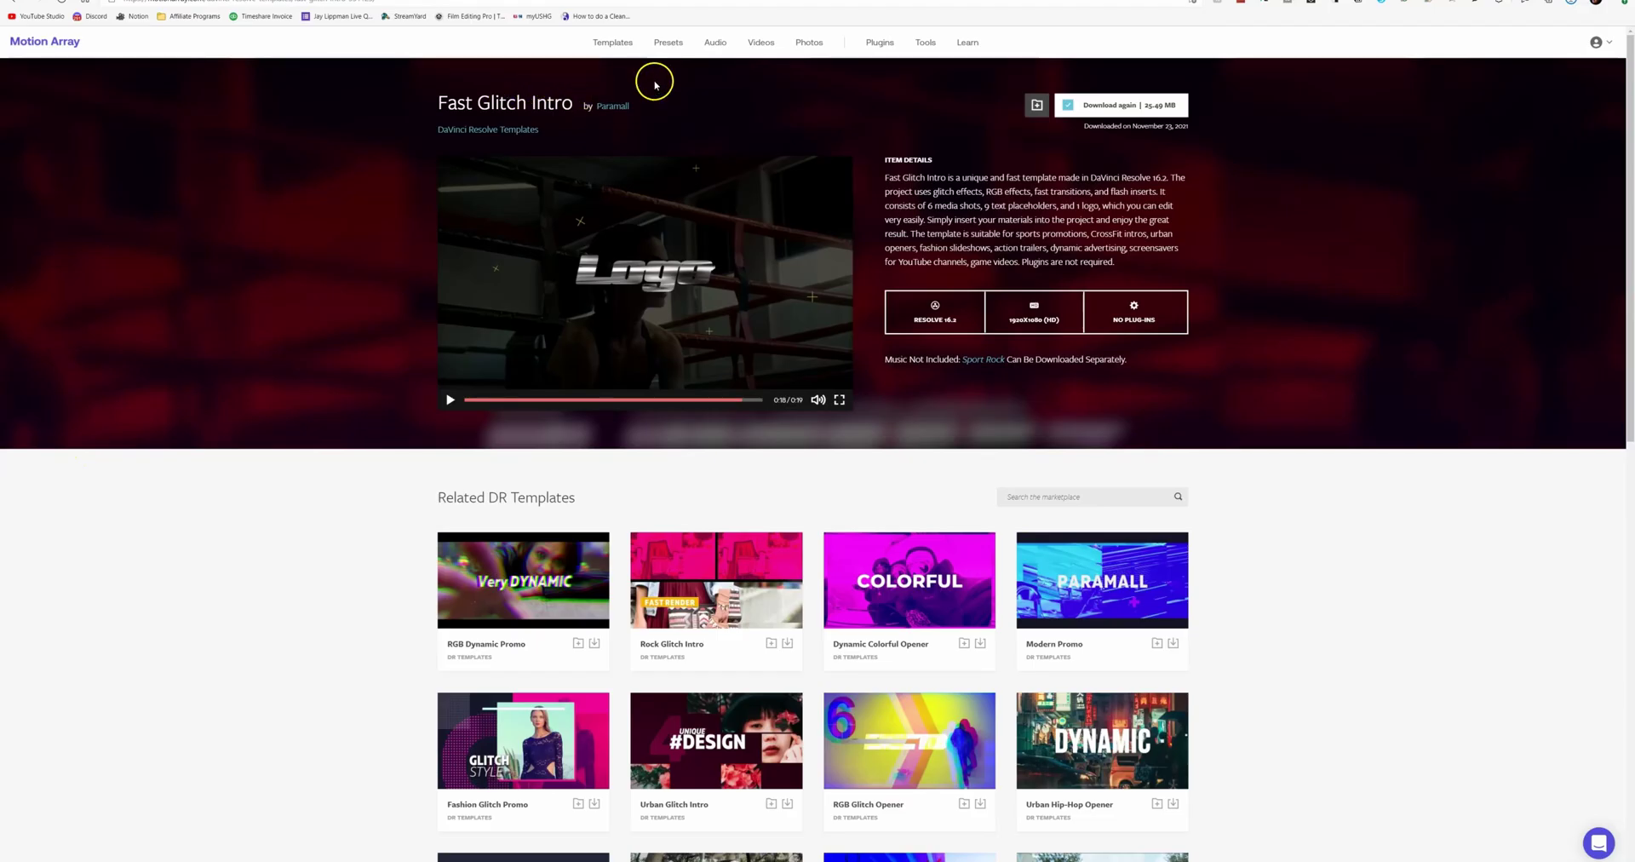
Step: Open the royalty-free music library and filter the tracks by the Logos category
mouse_move(712, 51)
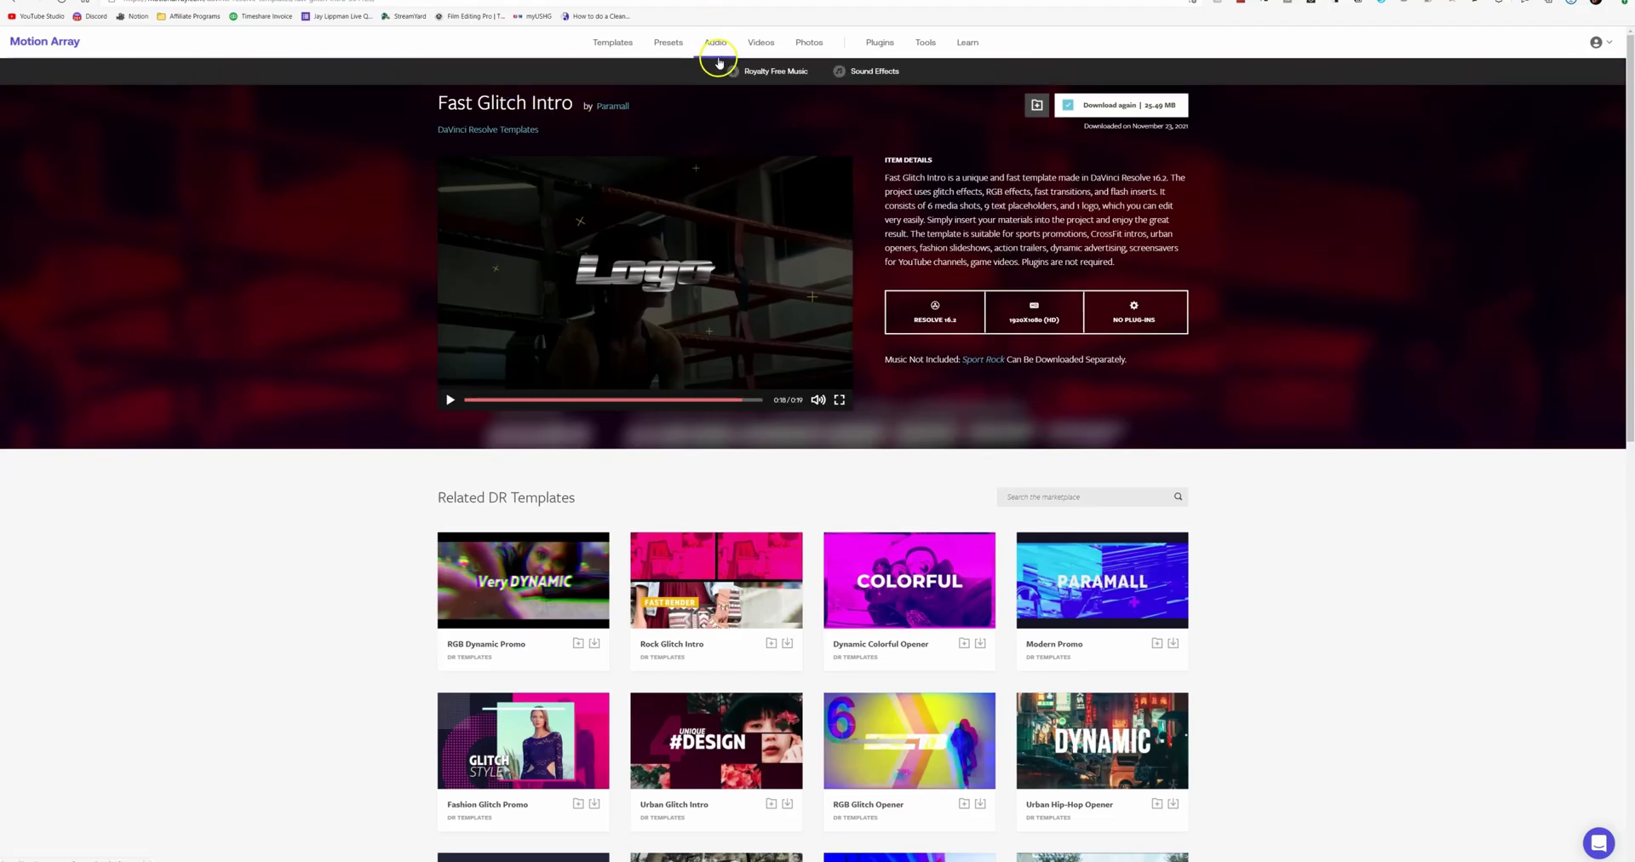
click(763, 82)
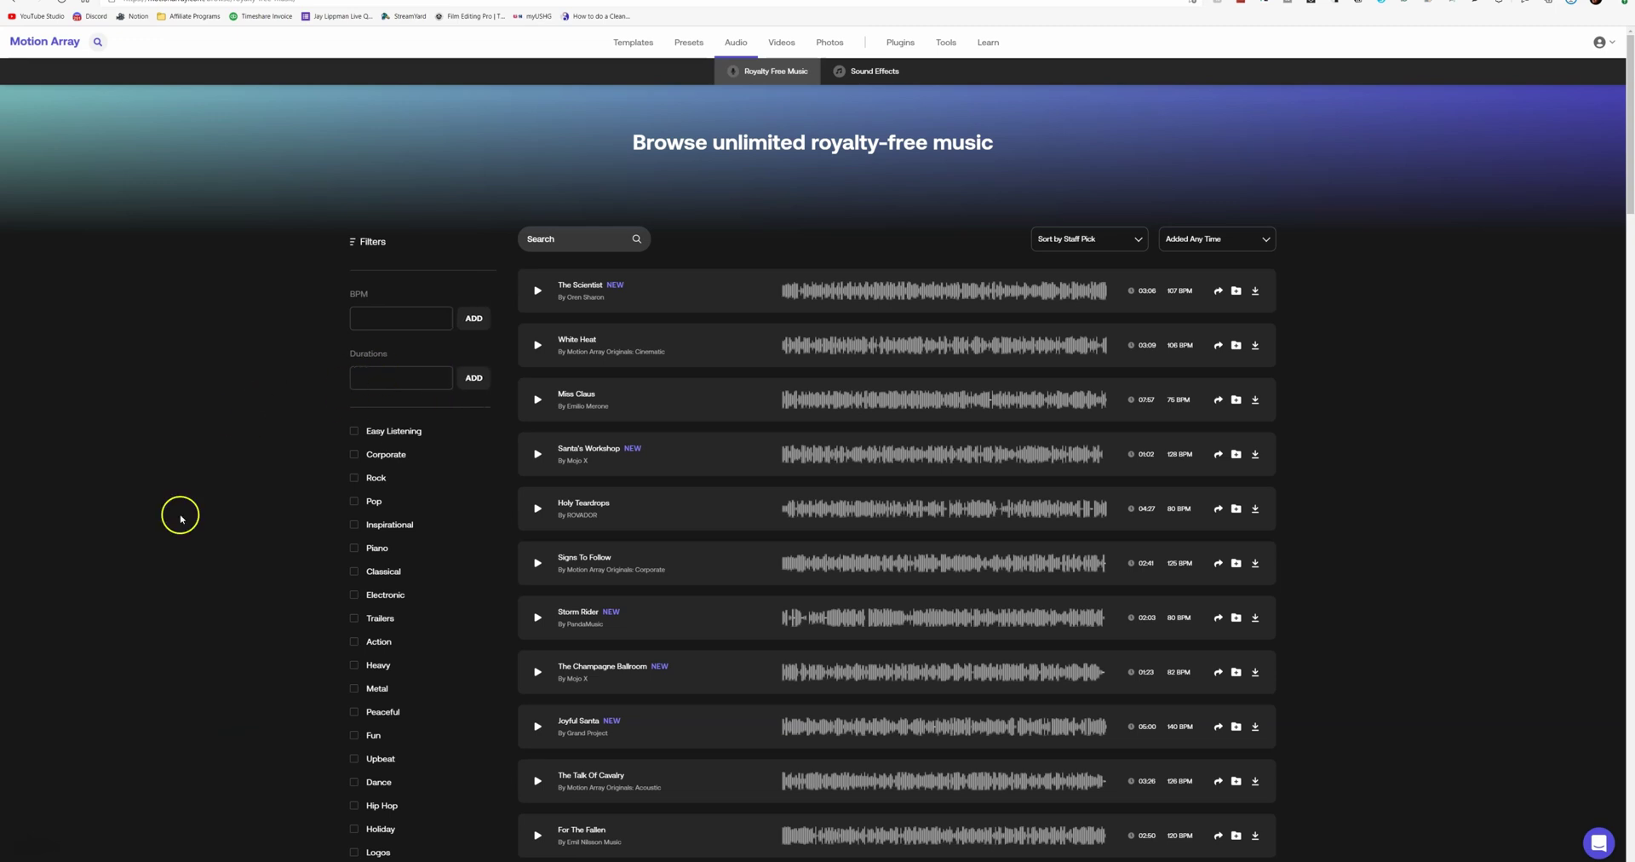
scroll(307, 454, down, 2)
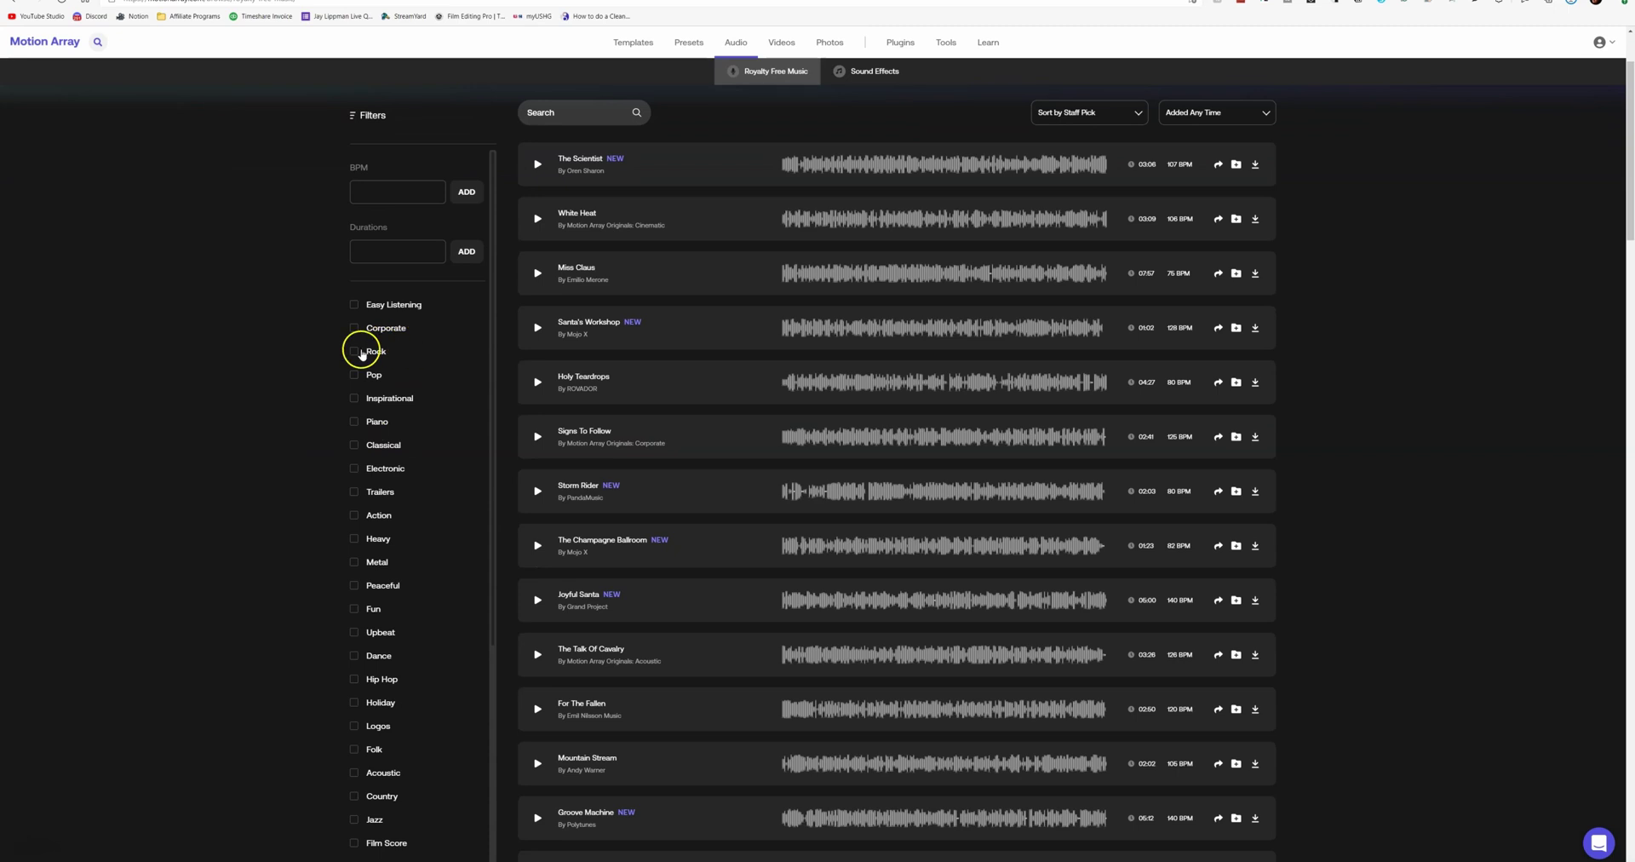
click(353, 726)
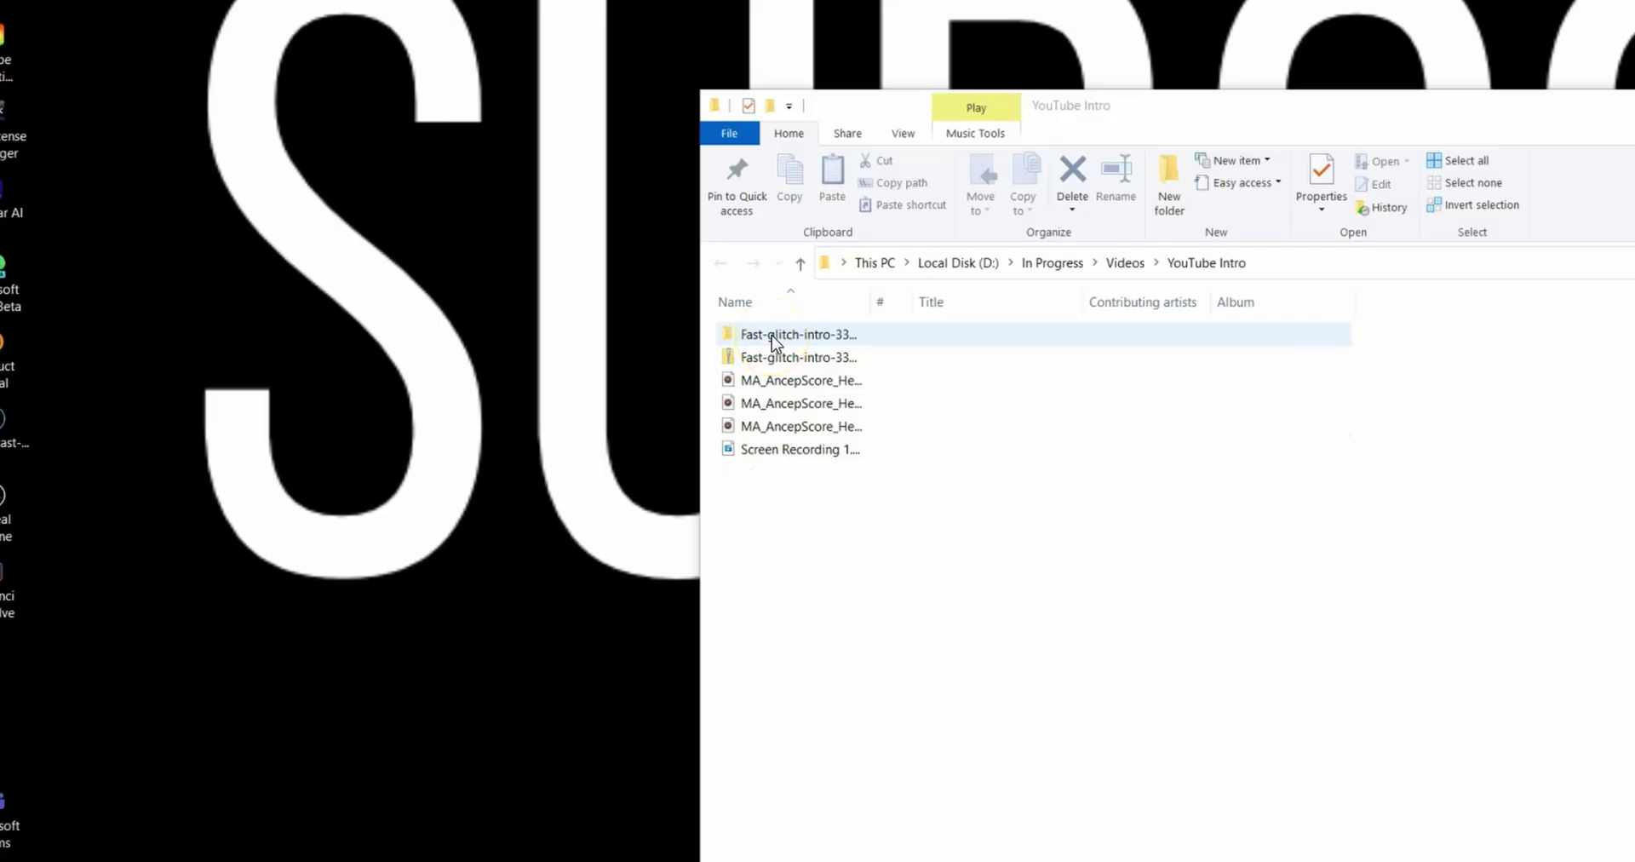
Step: In File Explorer, open the extracted Fast-glitch-intro-331123 folder and the Fast Glitch Intro folder inside it
double_click(772, 335)
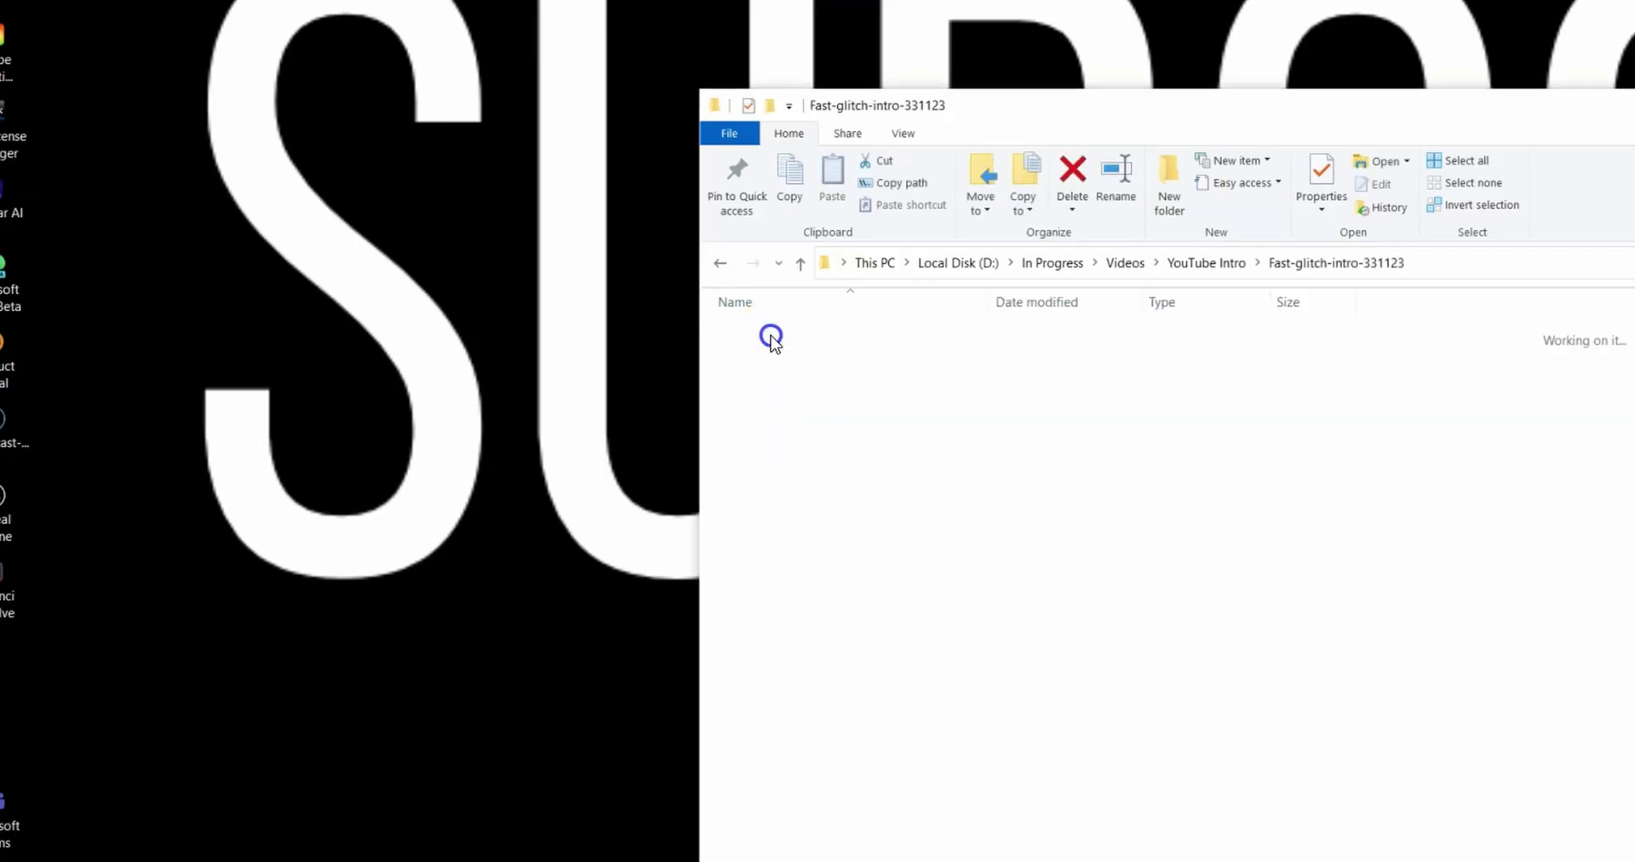
click(757, 373)
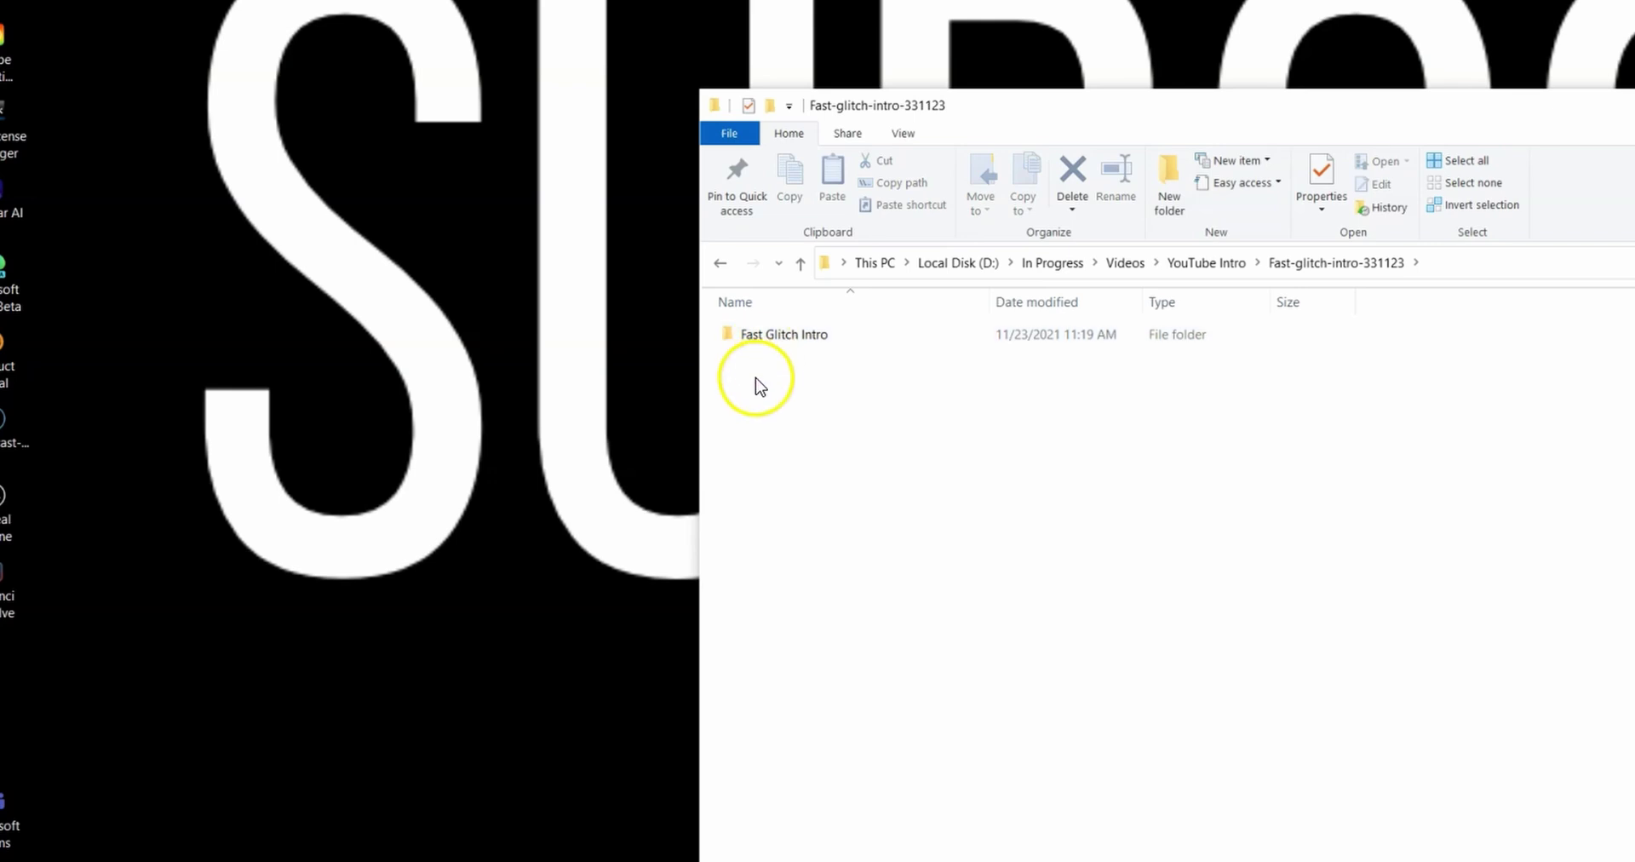
double_click(762, 334)
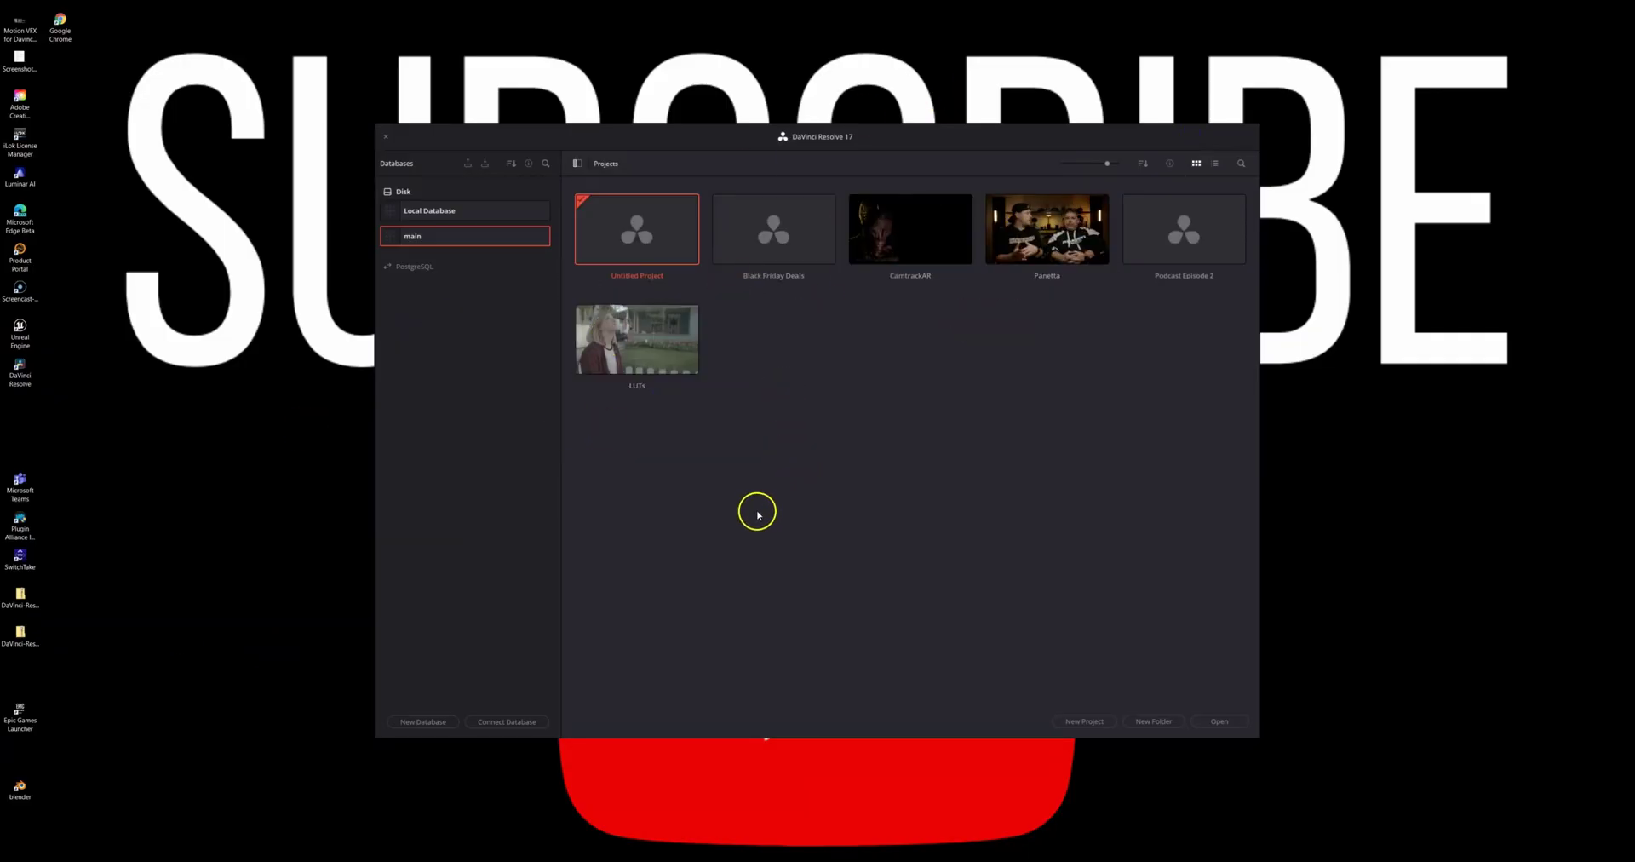
Step: Switch to DaVinci Resolve and restore the project archive Fast Glitch Intro.dra from the Fast Glitch Intro folder
right_click(792, 493)
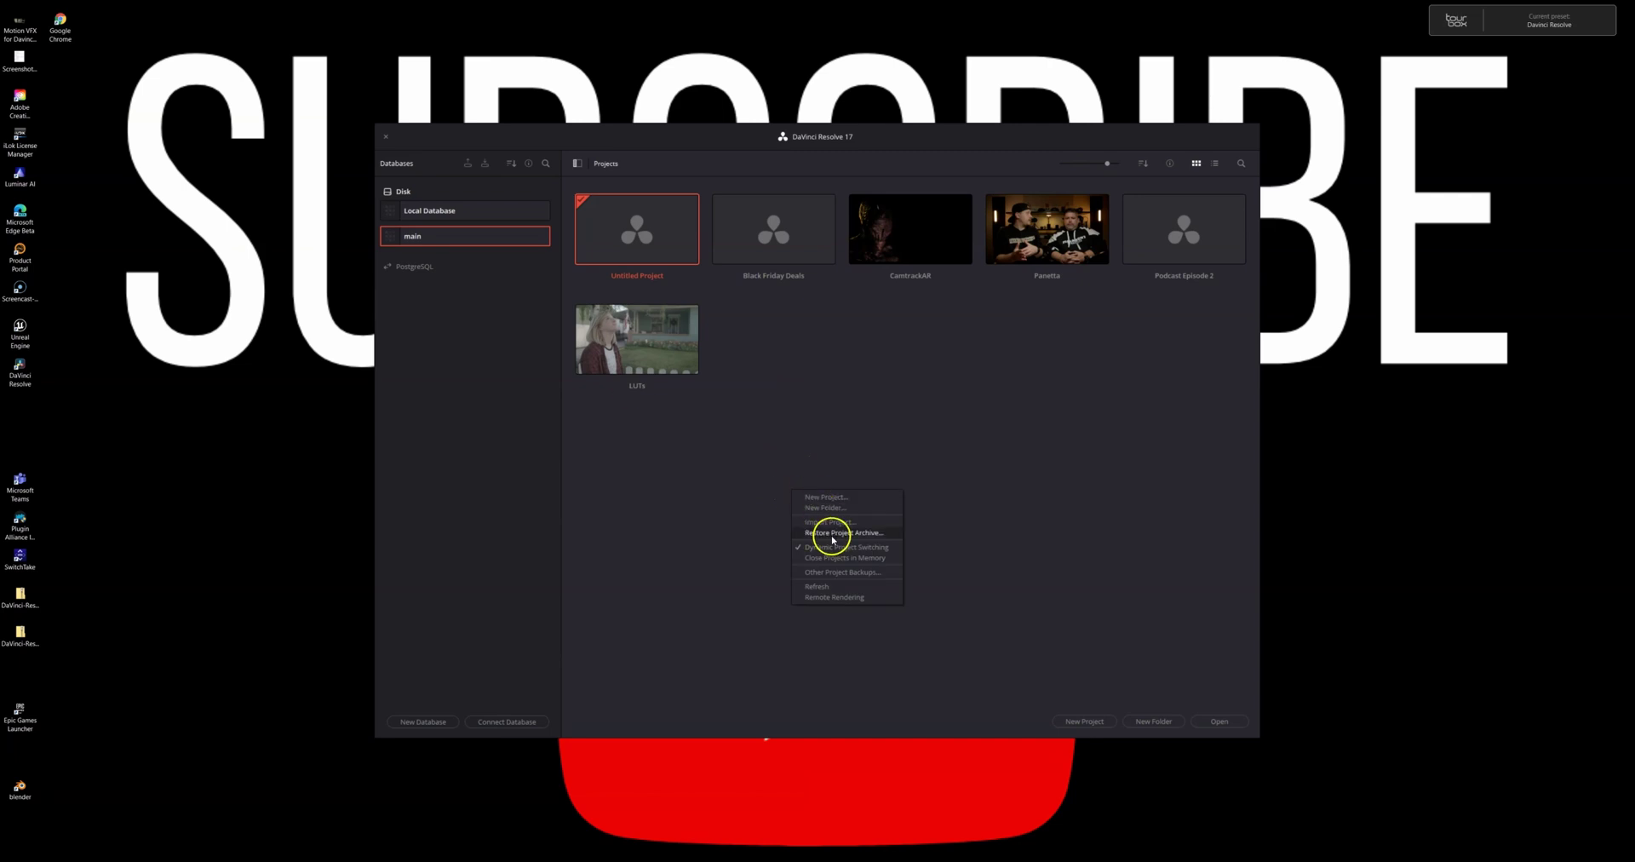
click(832, 534)
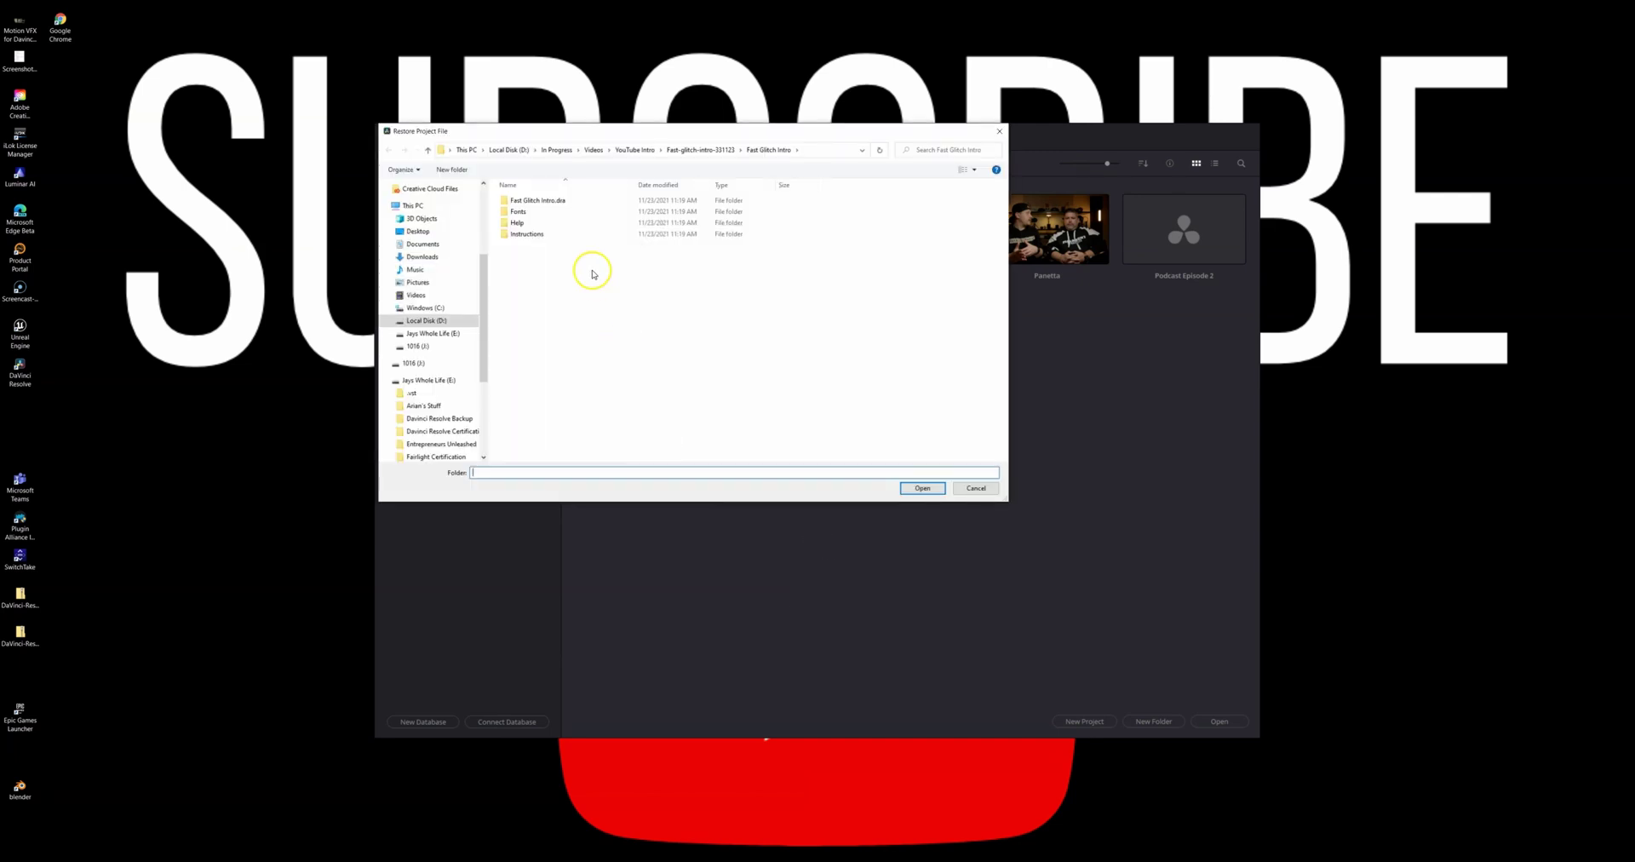
click(545, 201)
click(923, 488)
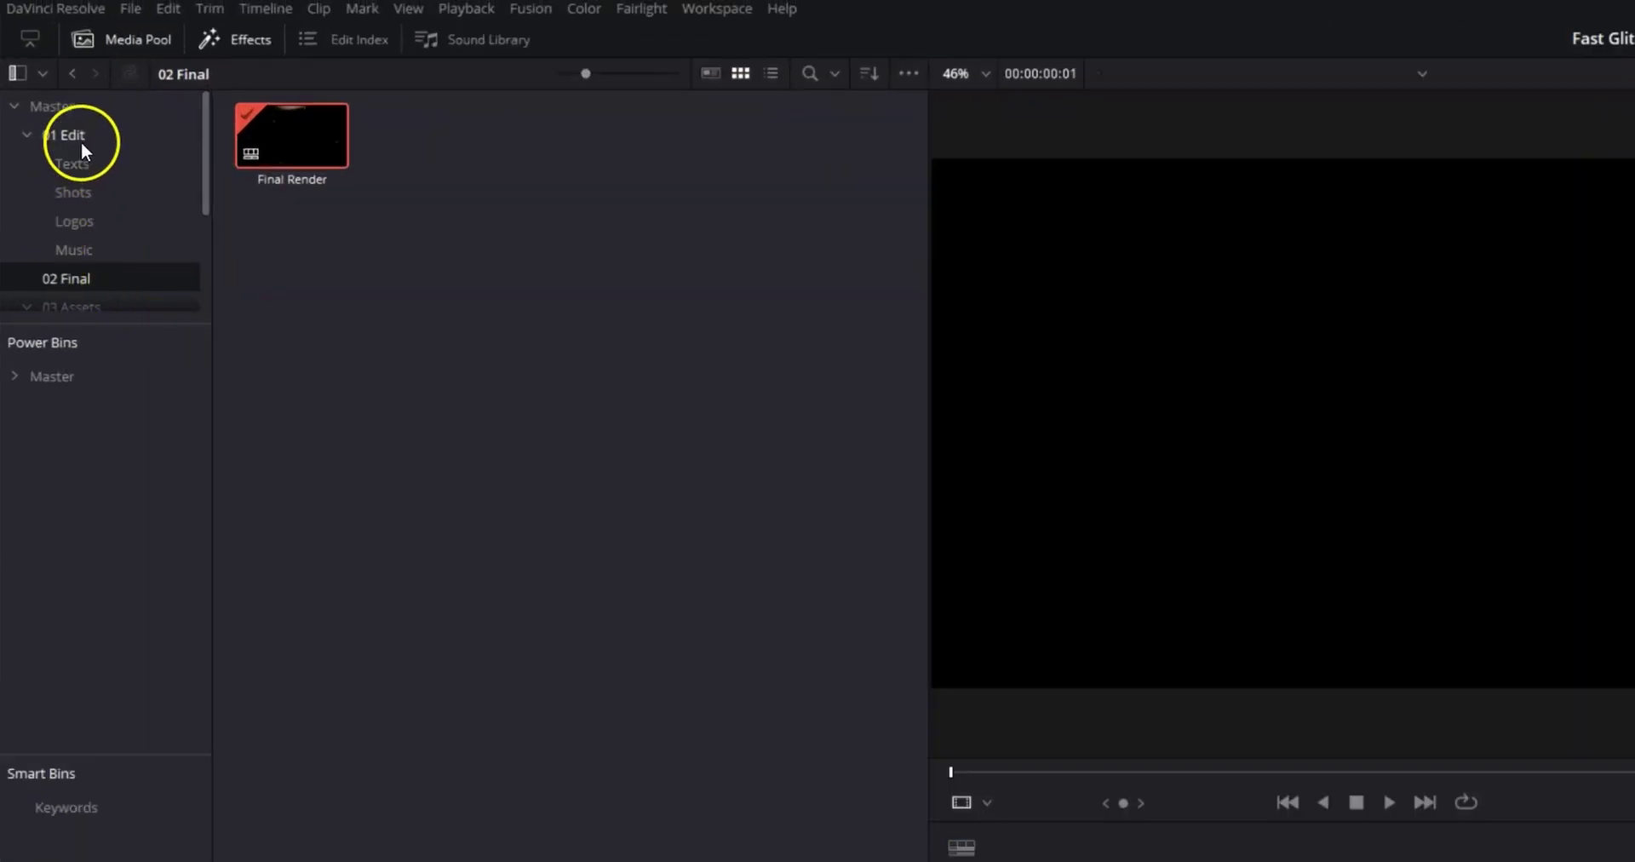
Step: Open the Shot 01 timeline from the Shots bin in 01 Edit and return to the Final Render timeline
click(80, 140)
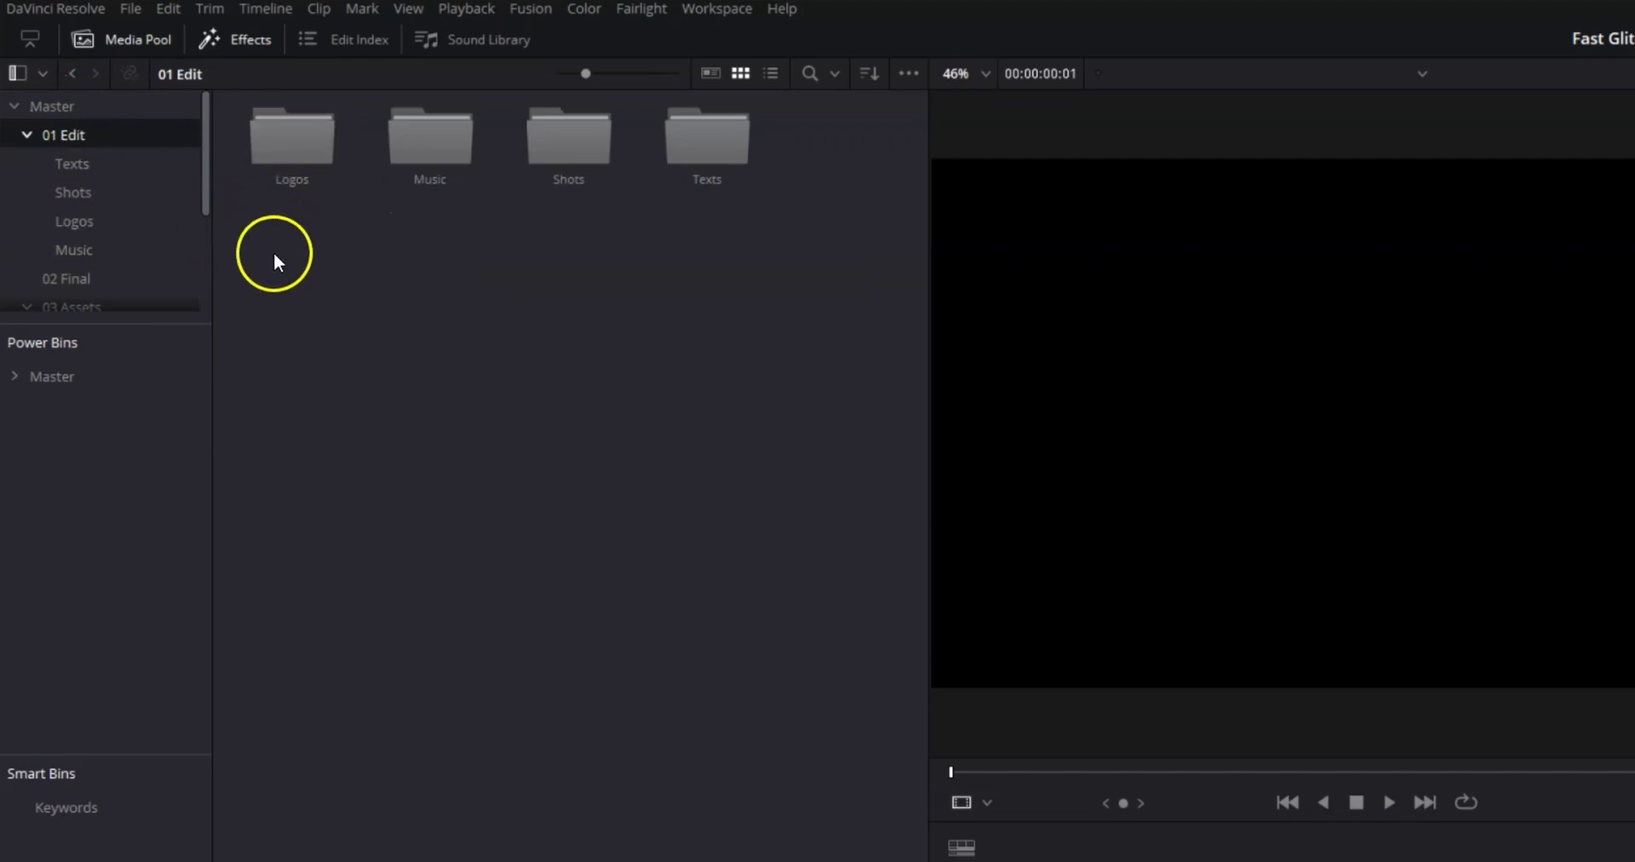
double_click(546, 157)
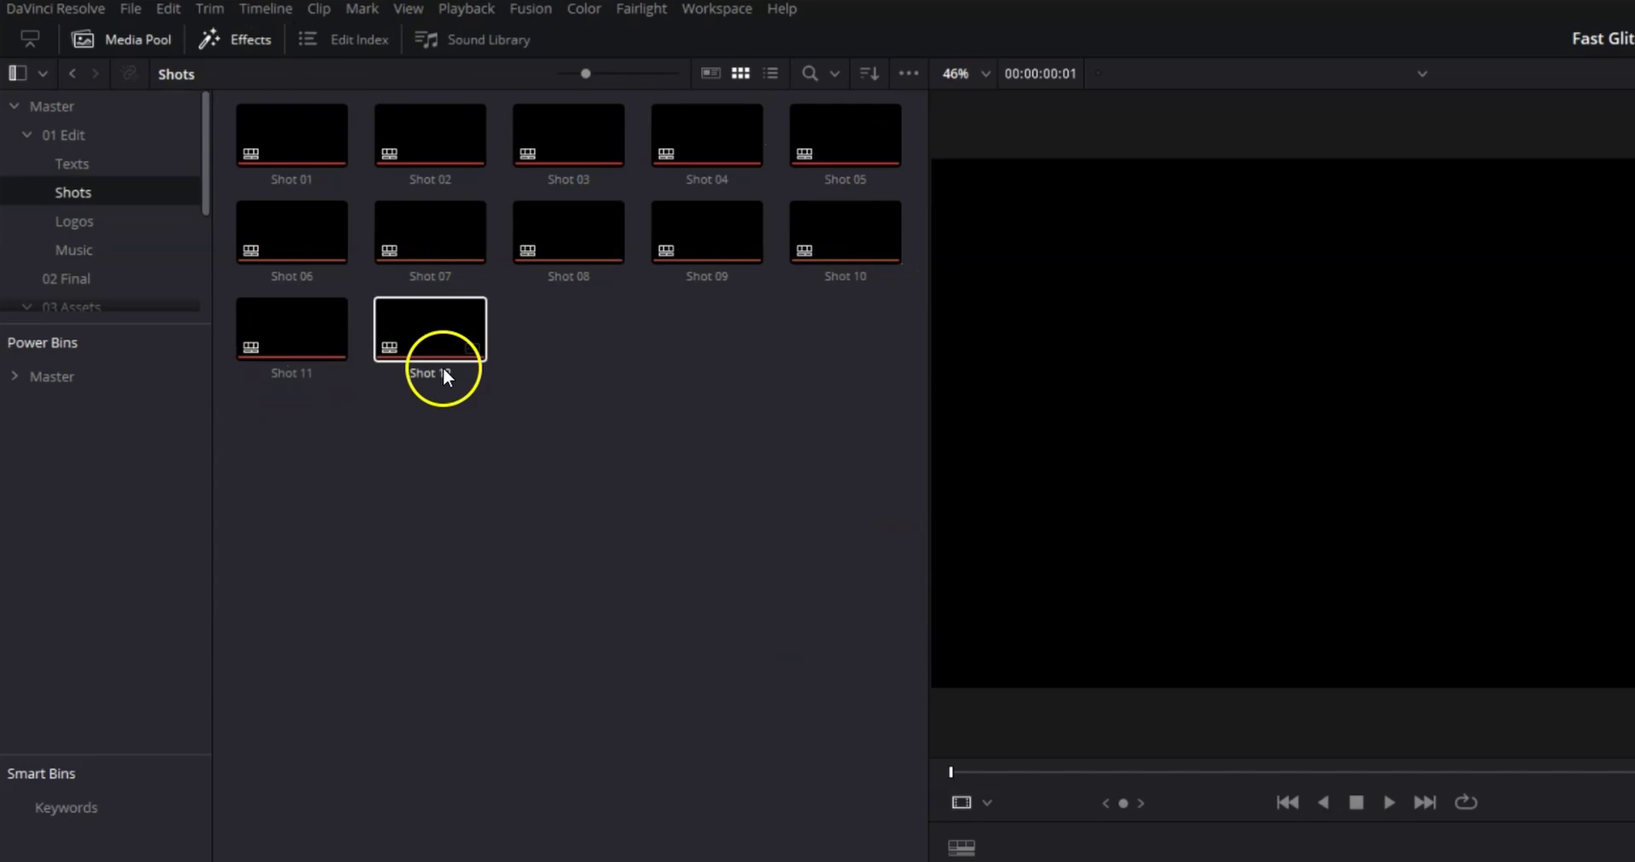
double_click(269, 133)
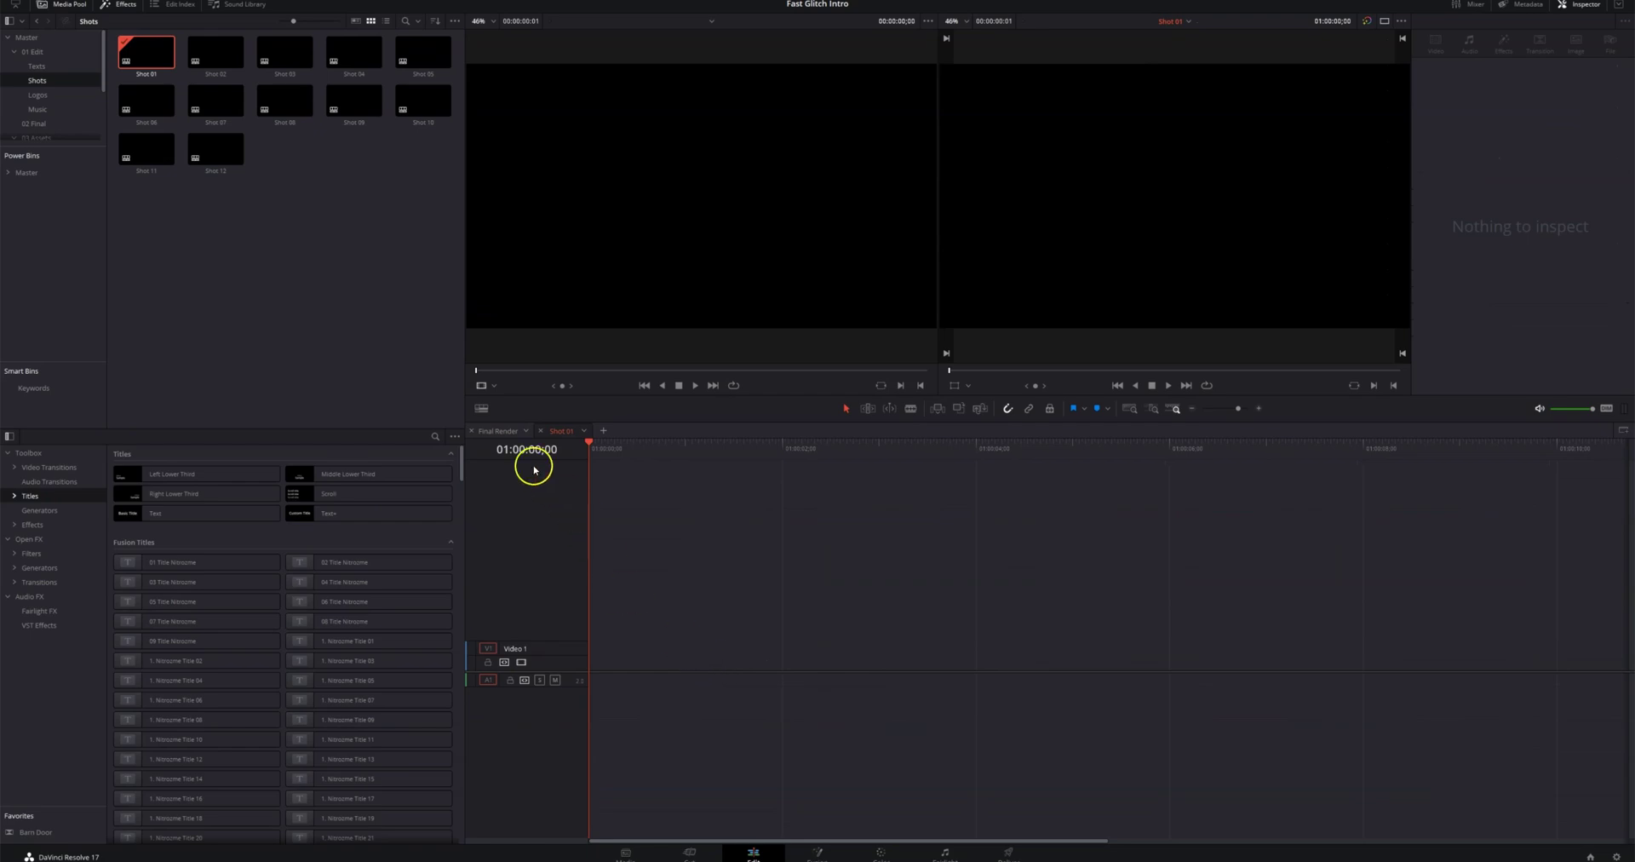
click(497, 431)
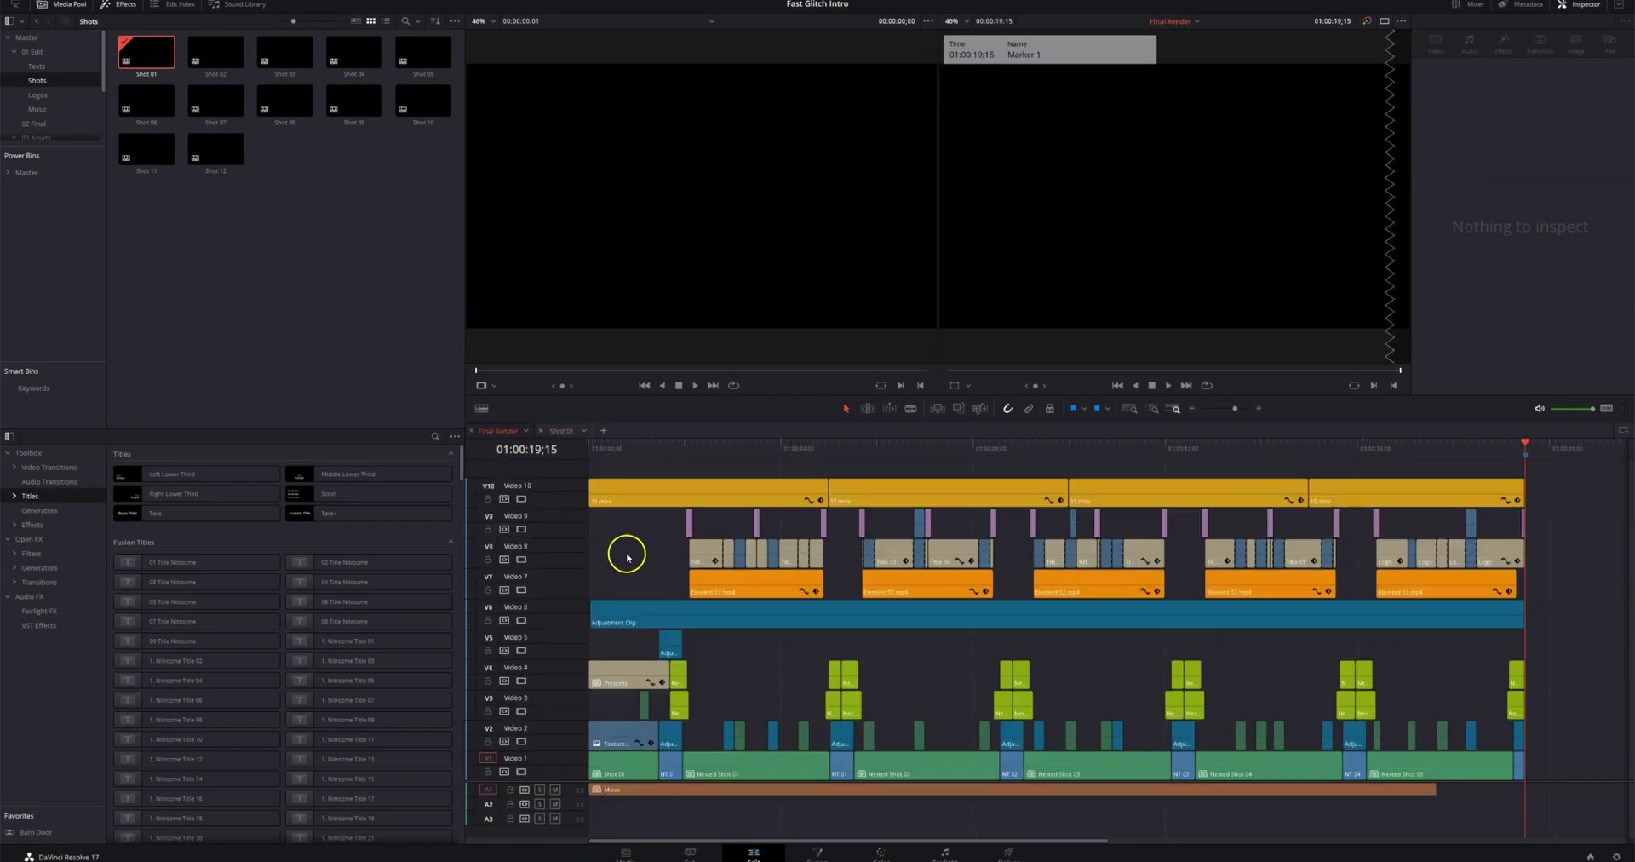
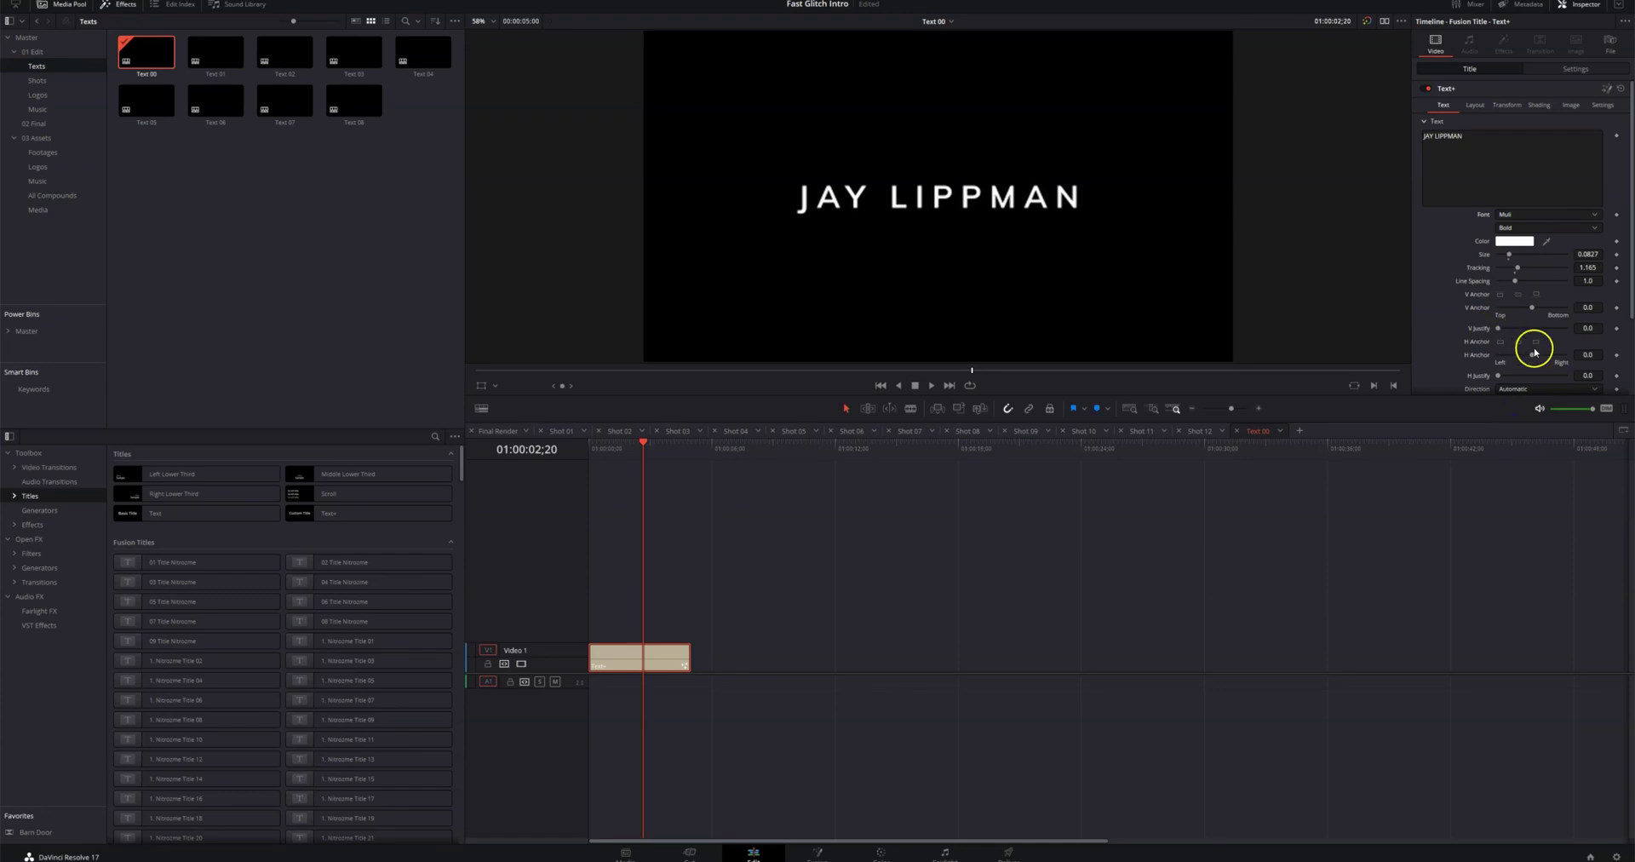
Step: Return to the Final Render timeline and play it through from the start to review the intro
click(501, 431)
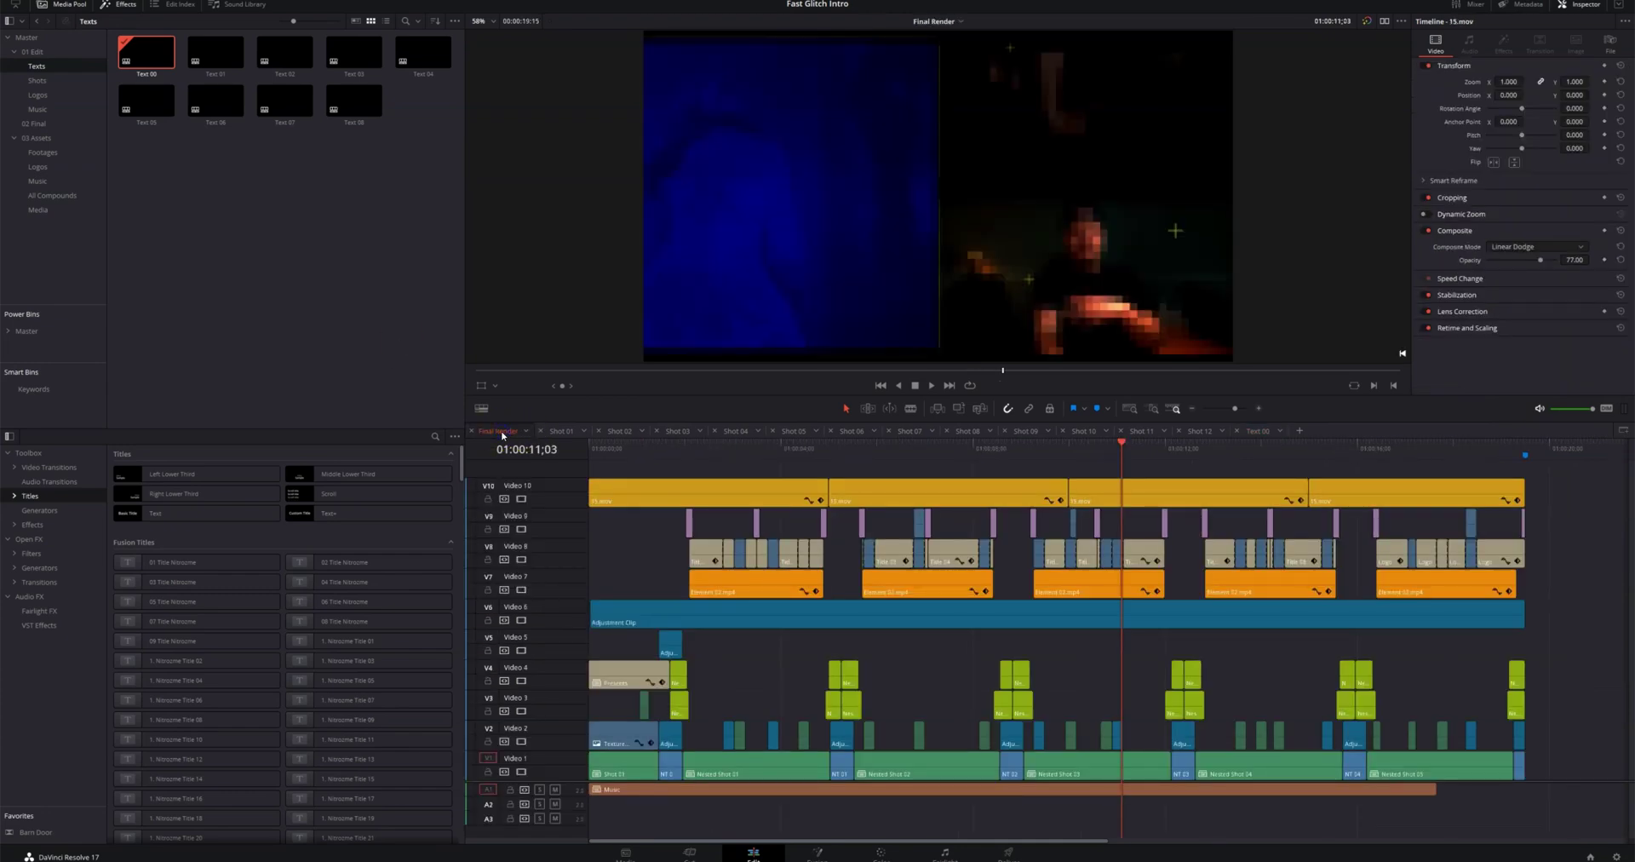
key(Home)
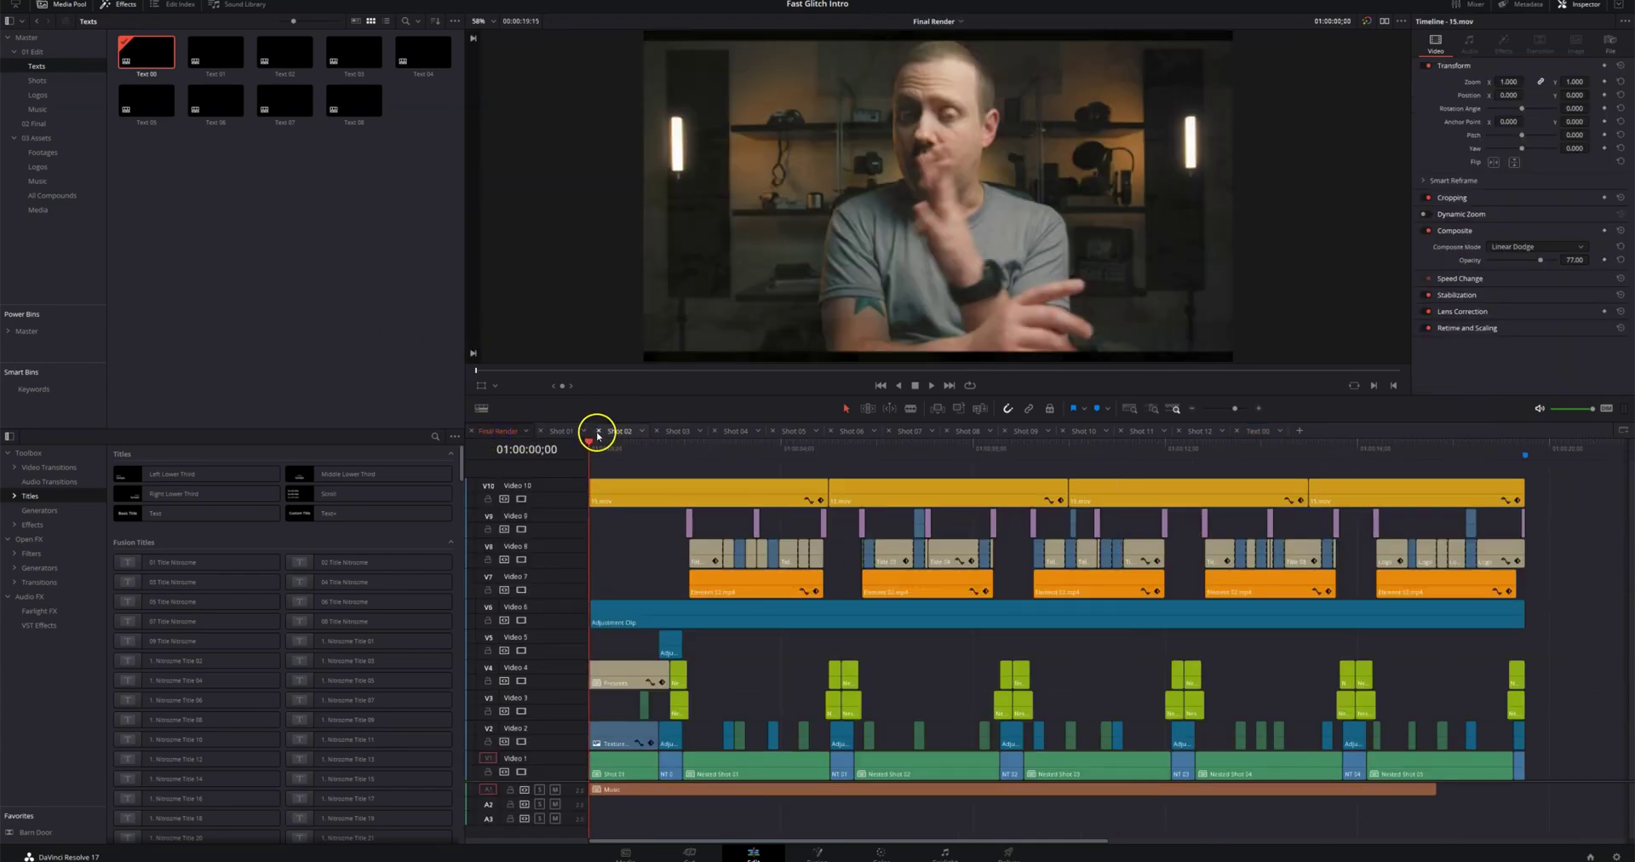
key(space)
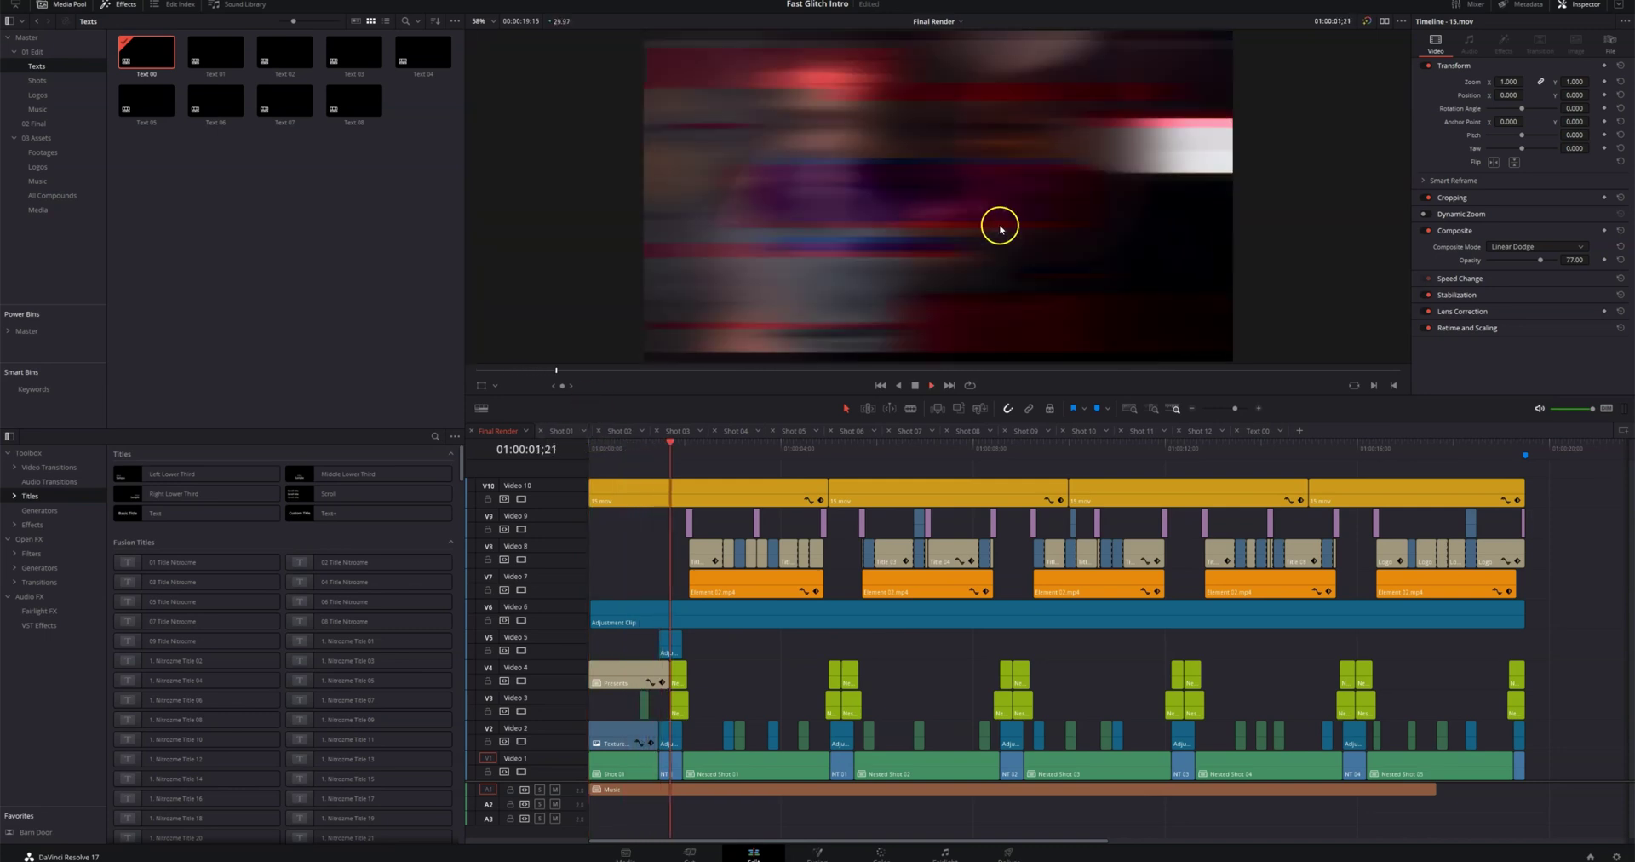
key(space)
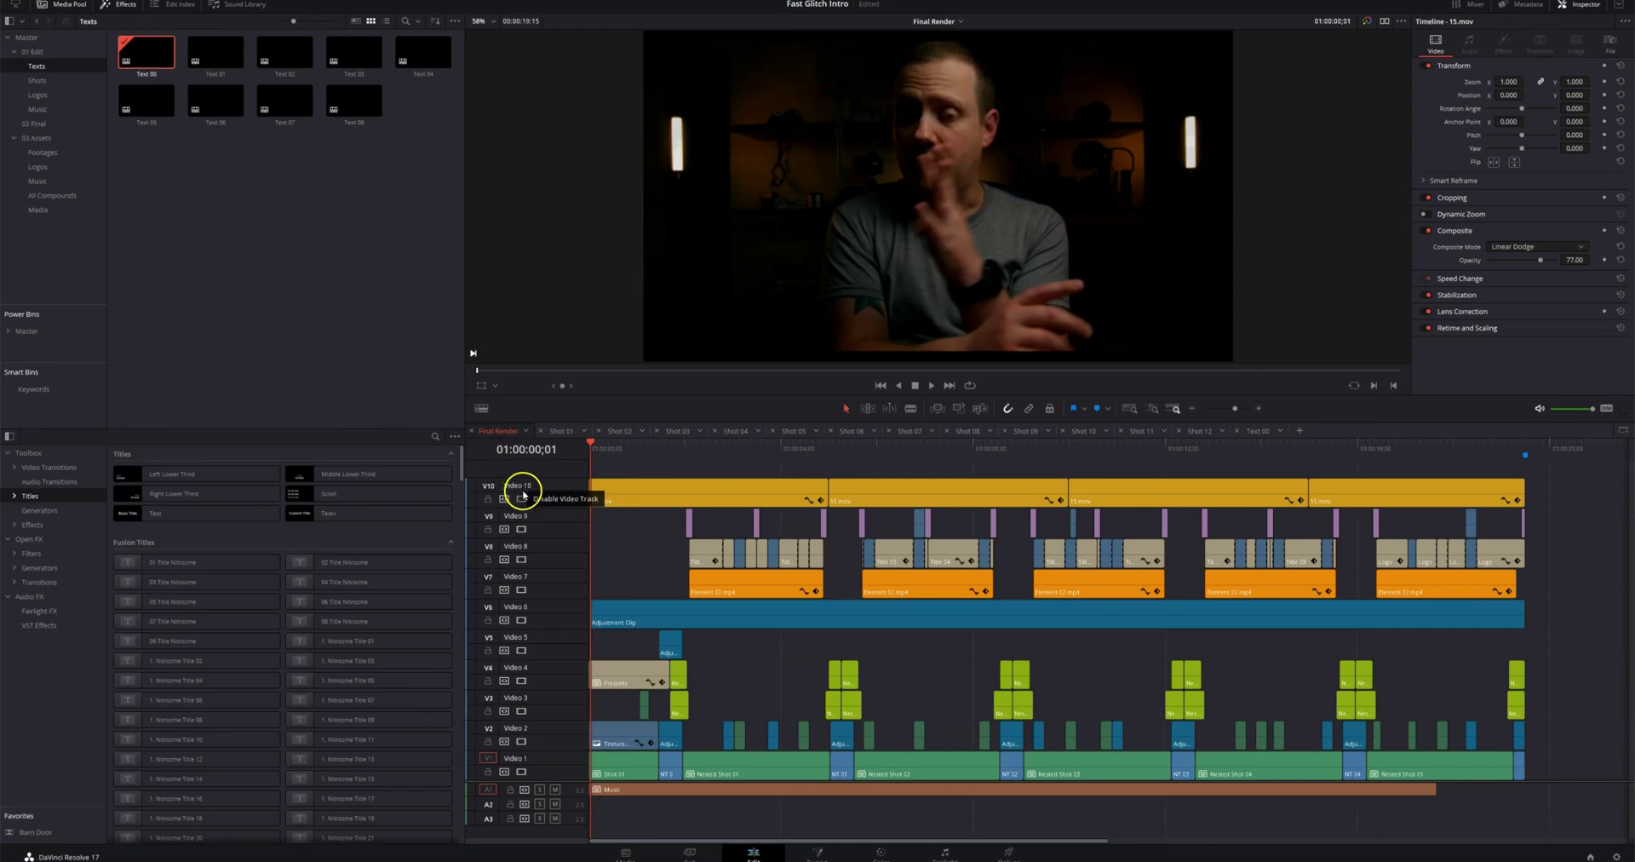
Step: Open the Presents compound clip in its own timeline and check the texture's effect by disabling and re-enabling Video 1
right_click(619, 675)
click(697, 377)
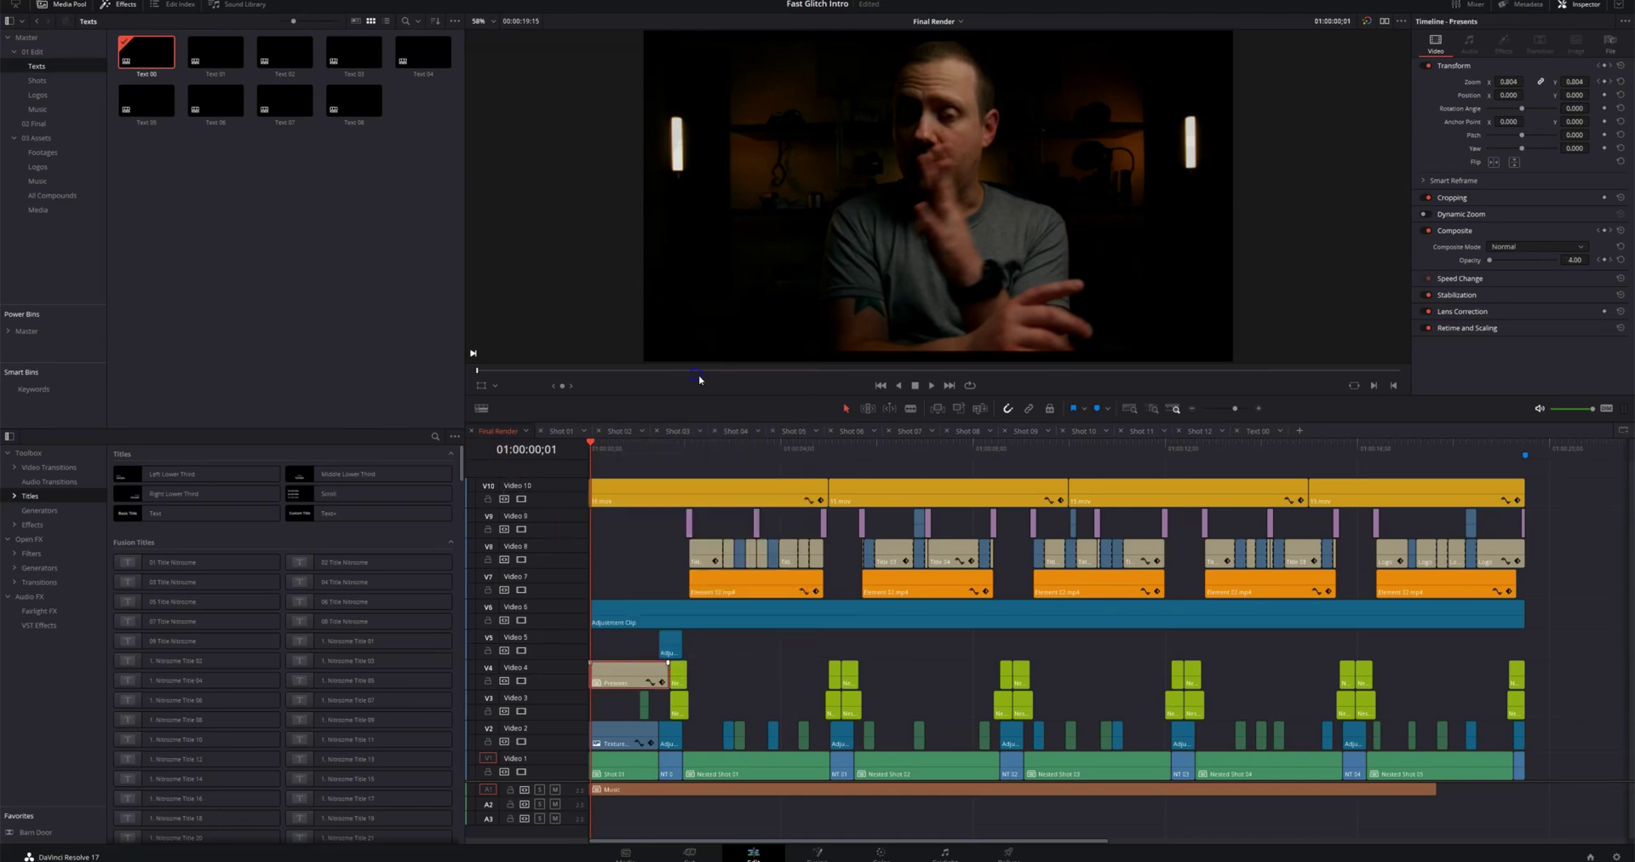
click(753, 417)
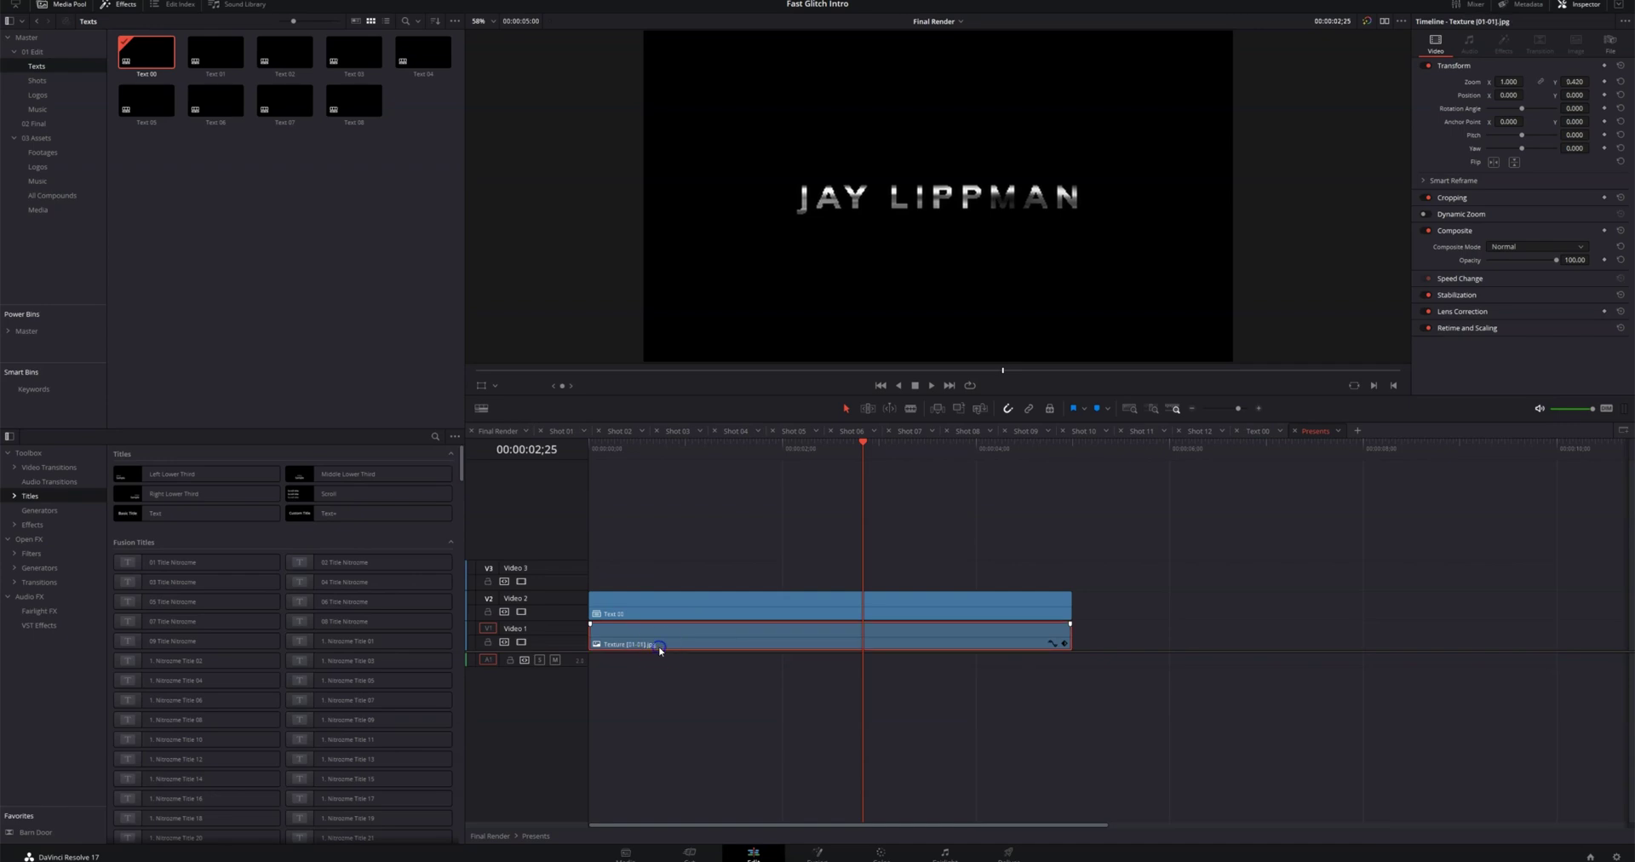
click(522, 642)
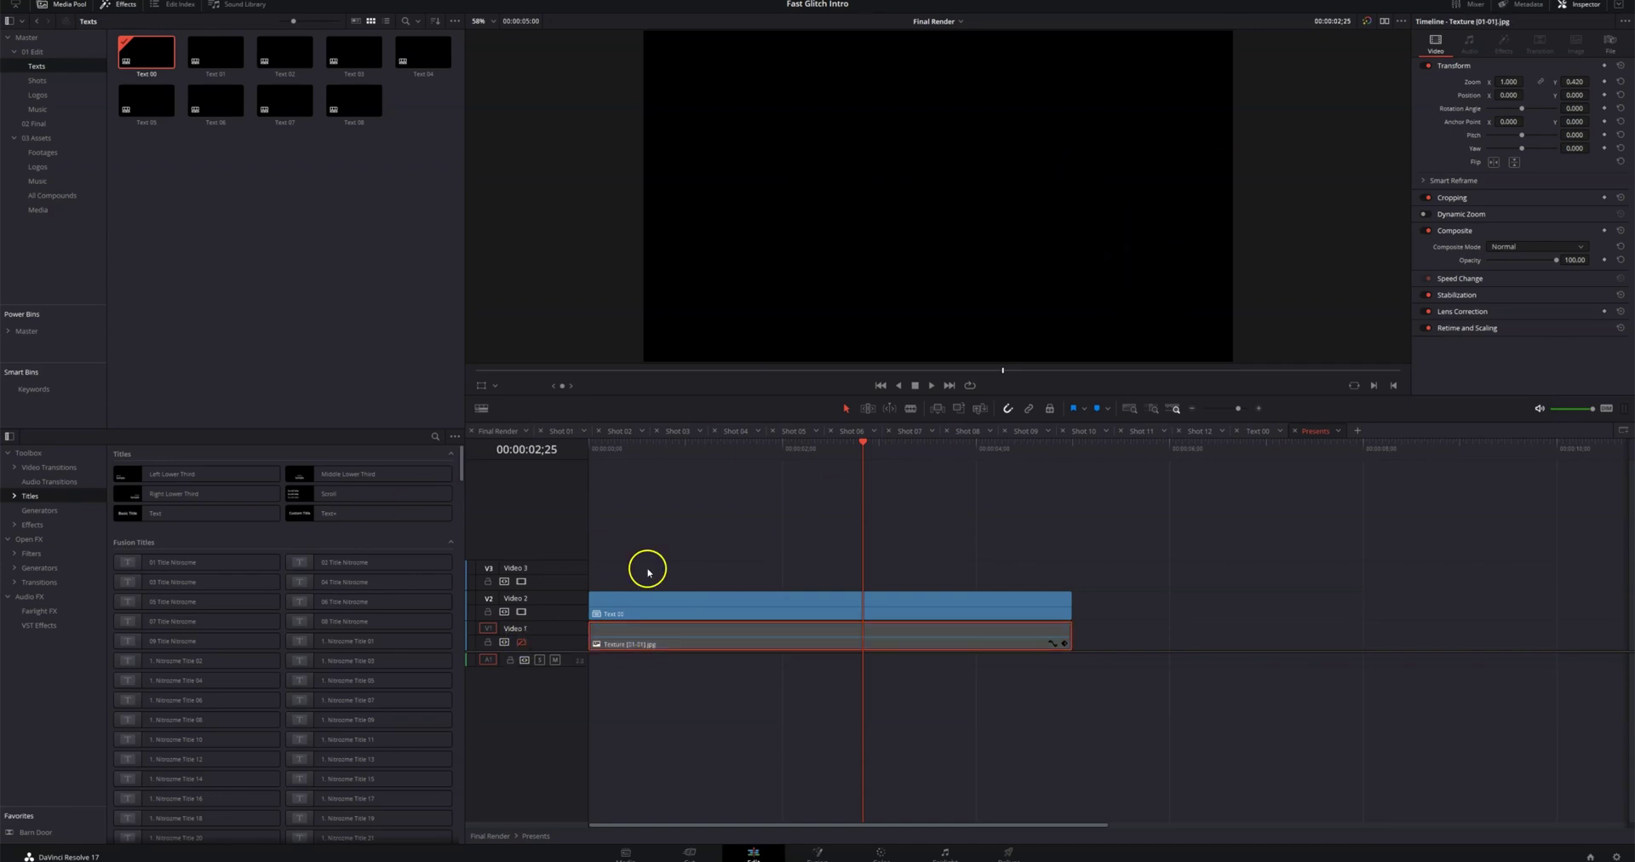
click(522, 643)
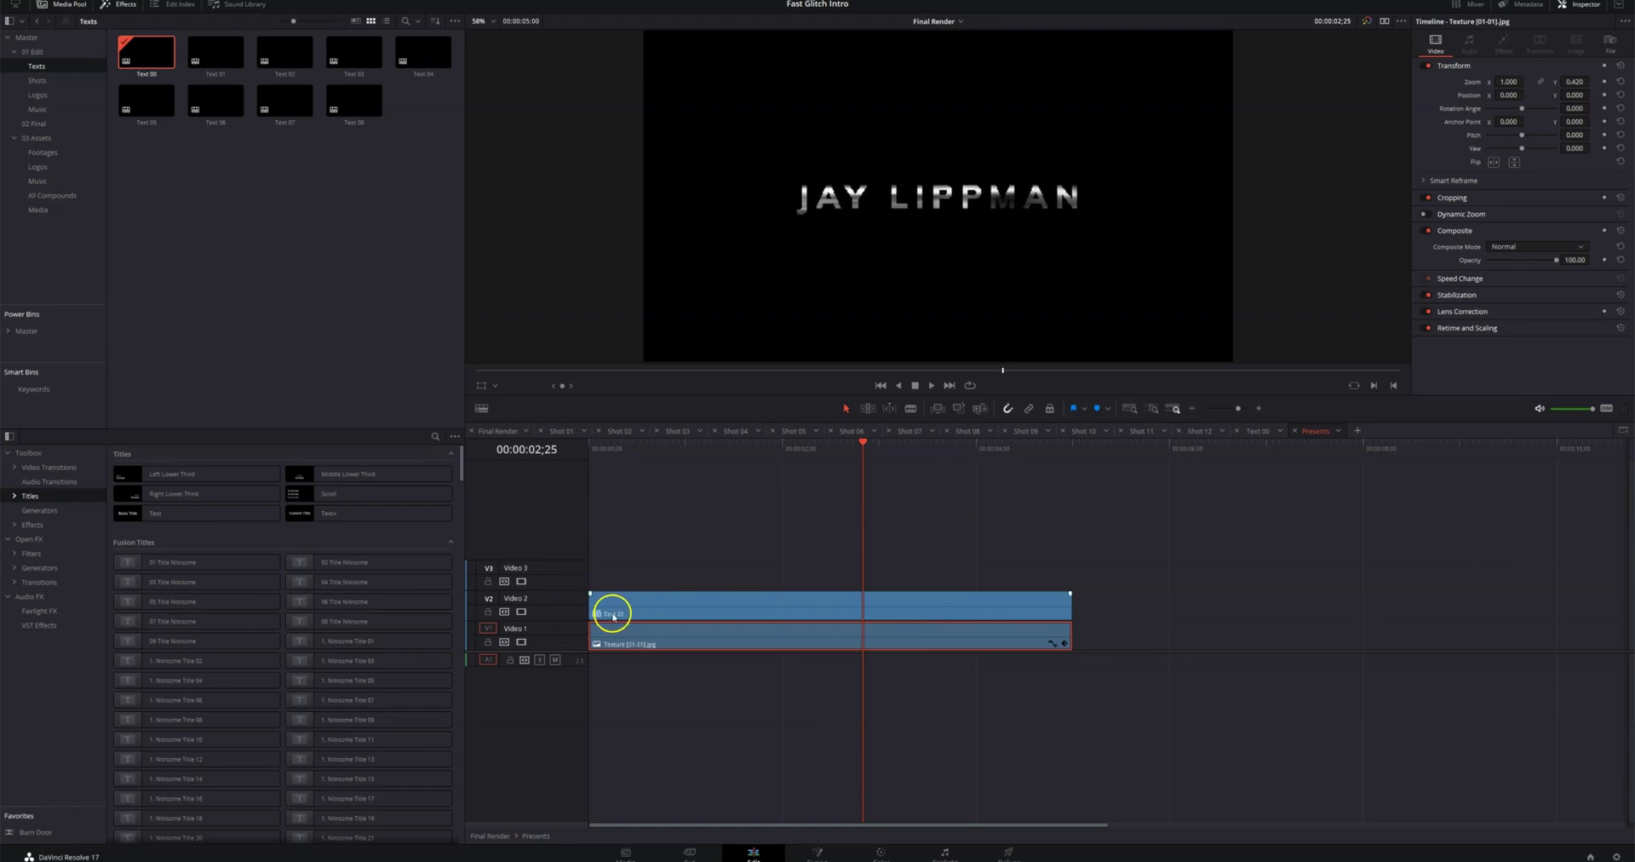
Step: Open the nested Text 00 clip in its own timeline and compare it with the Presents timeline, ending on Text 00
right_click(663, 607)
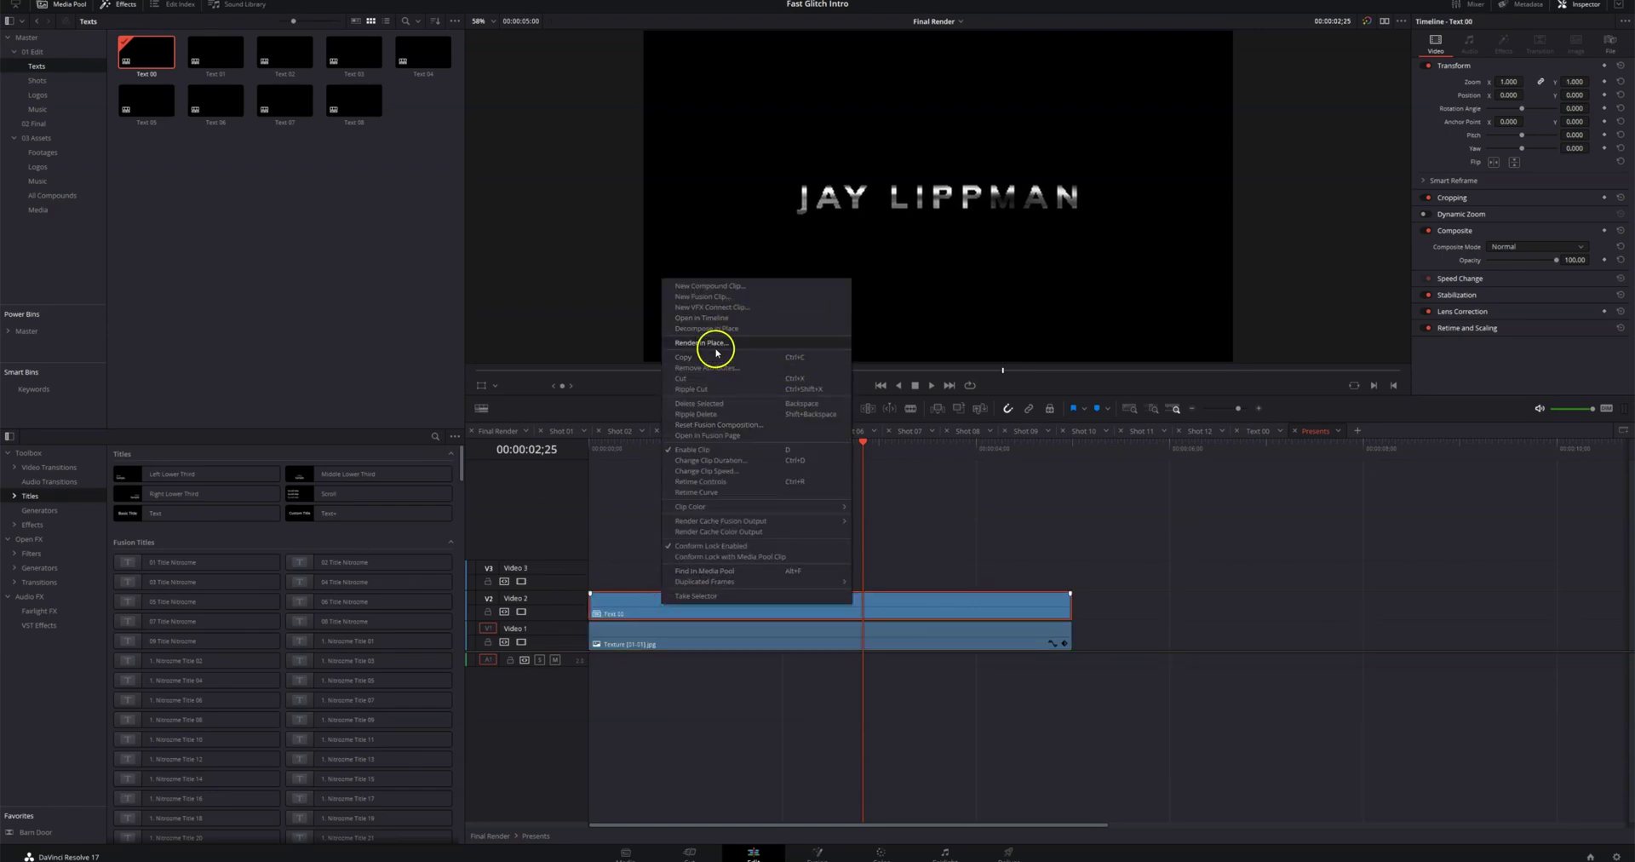
click(715, 317)
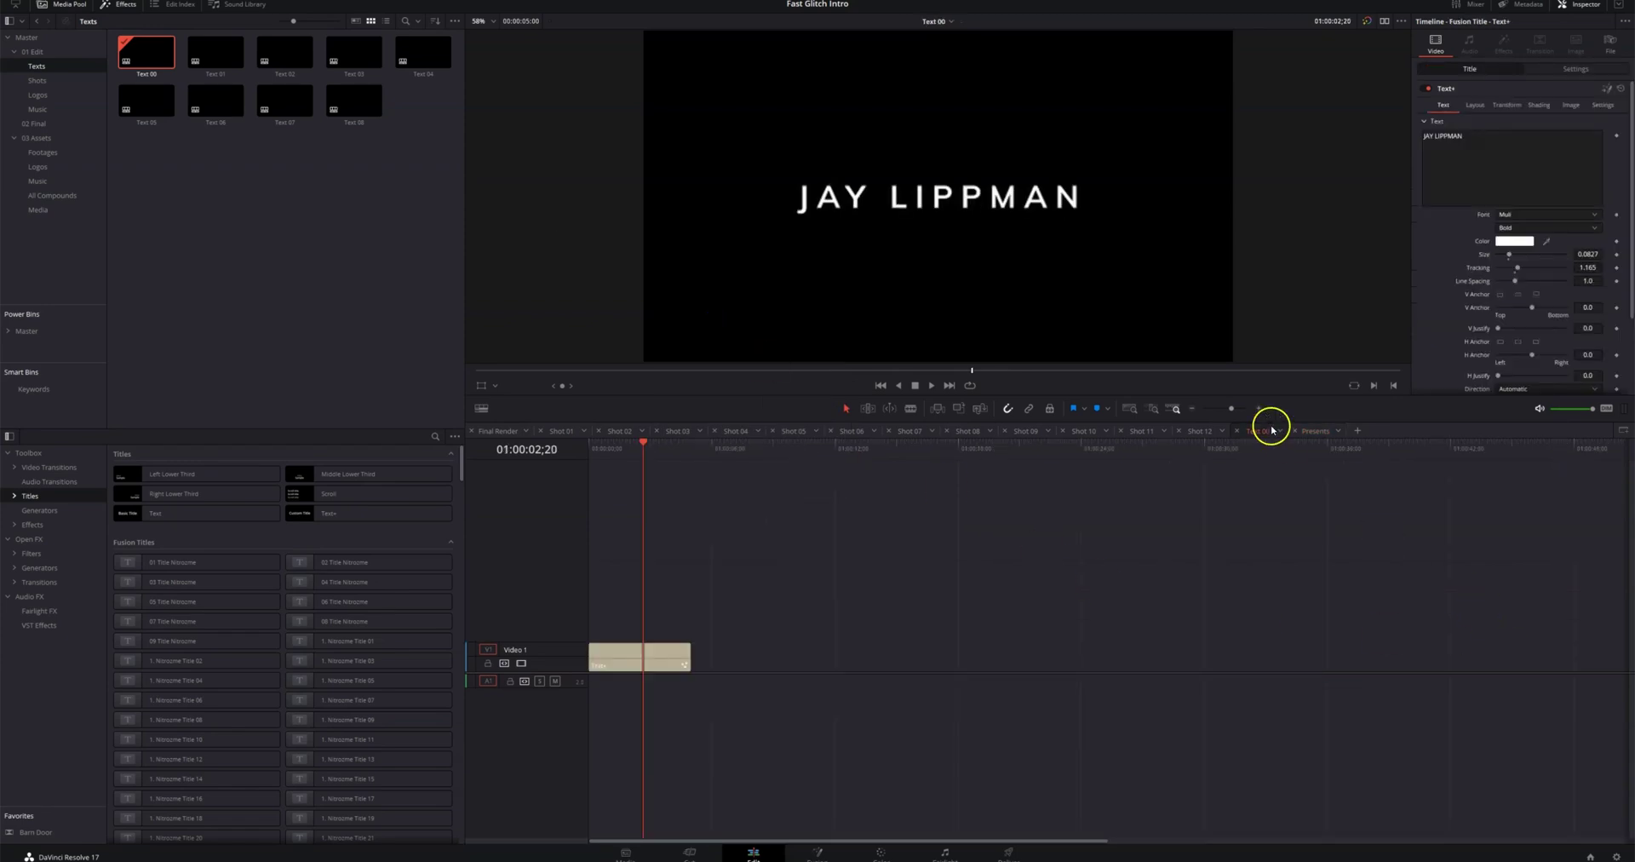
click(1303, 432)
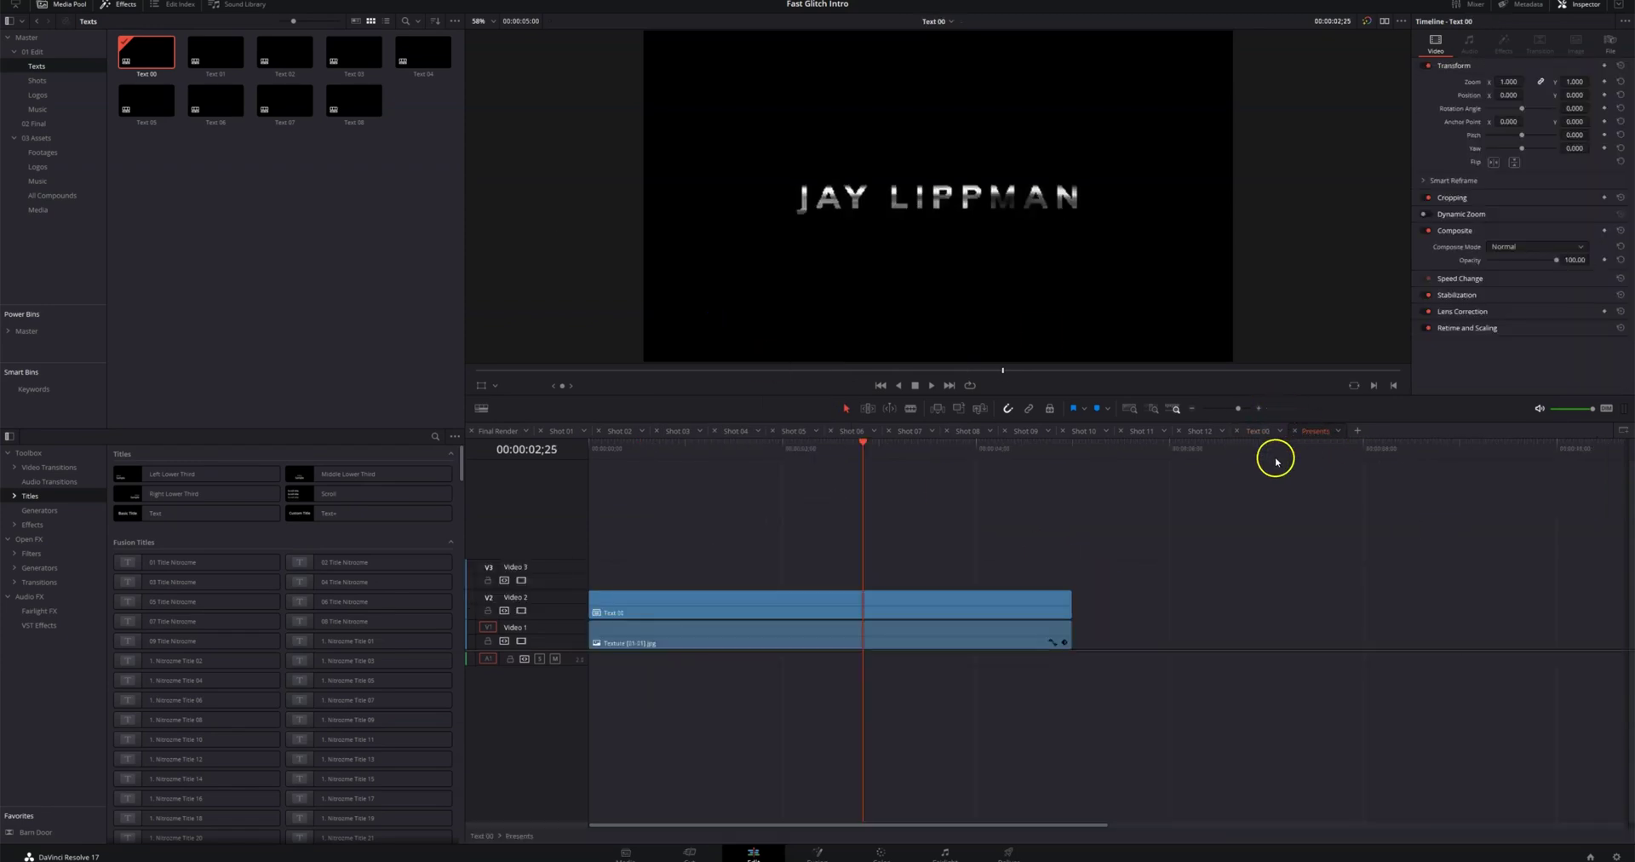
click(1261, 426)
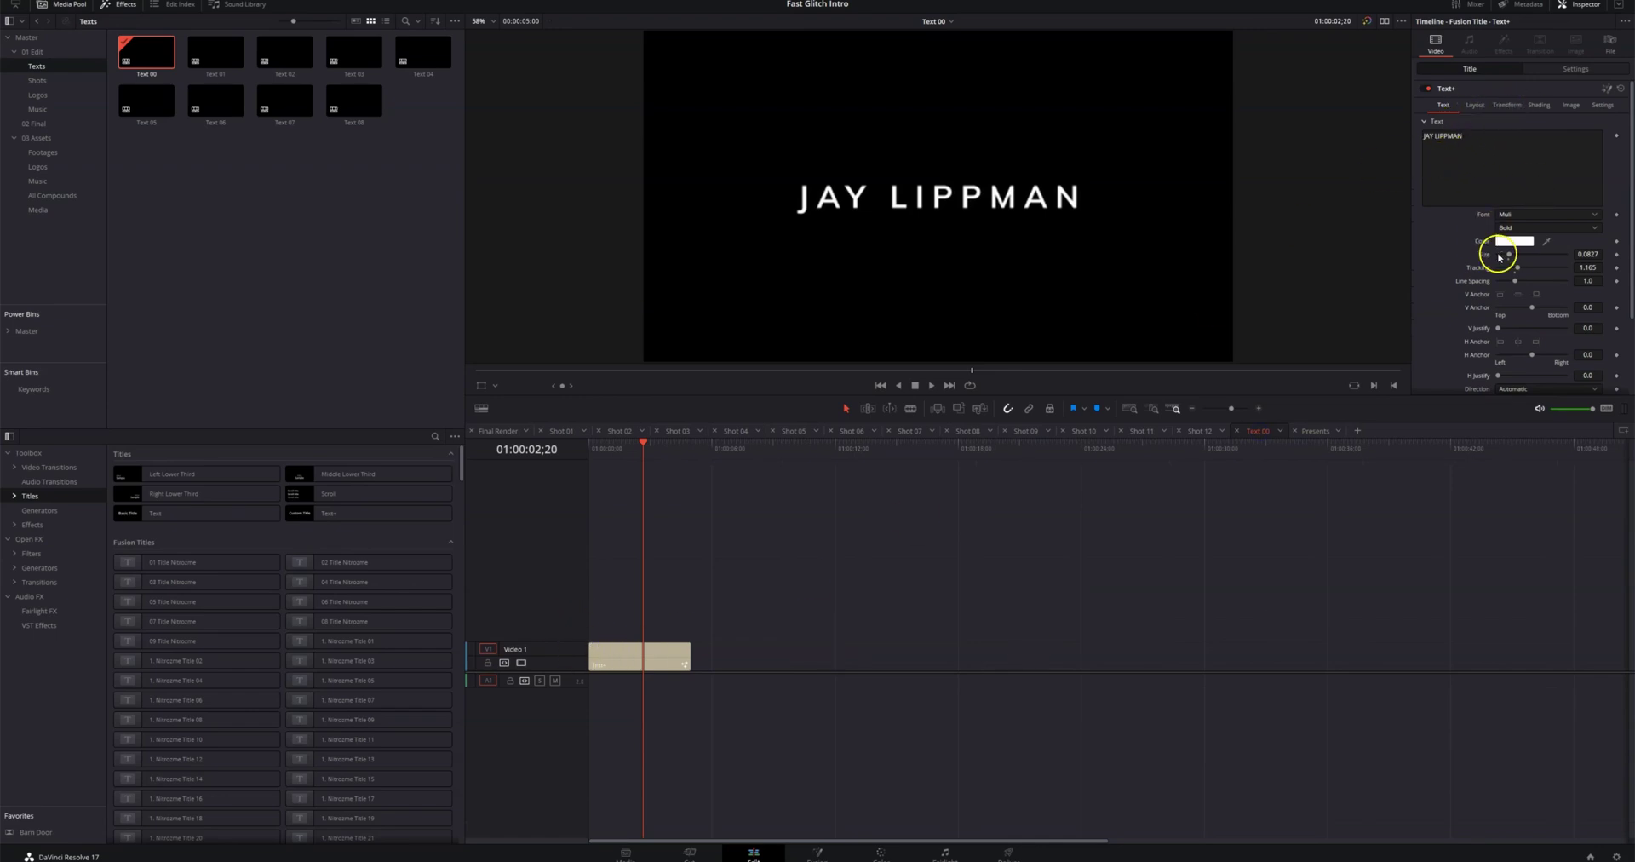
Step: Look through the Text+ settings of the Text 00 title and set its layout type to Path
scroll(1520, 285, down, 3)
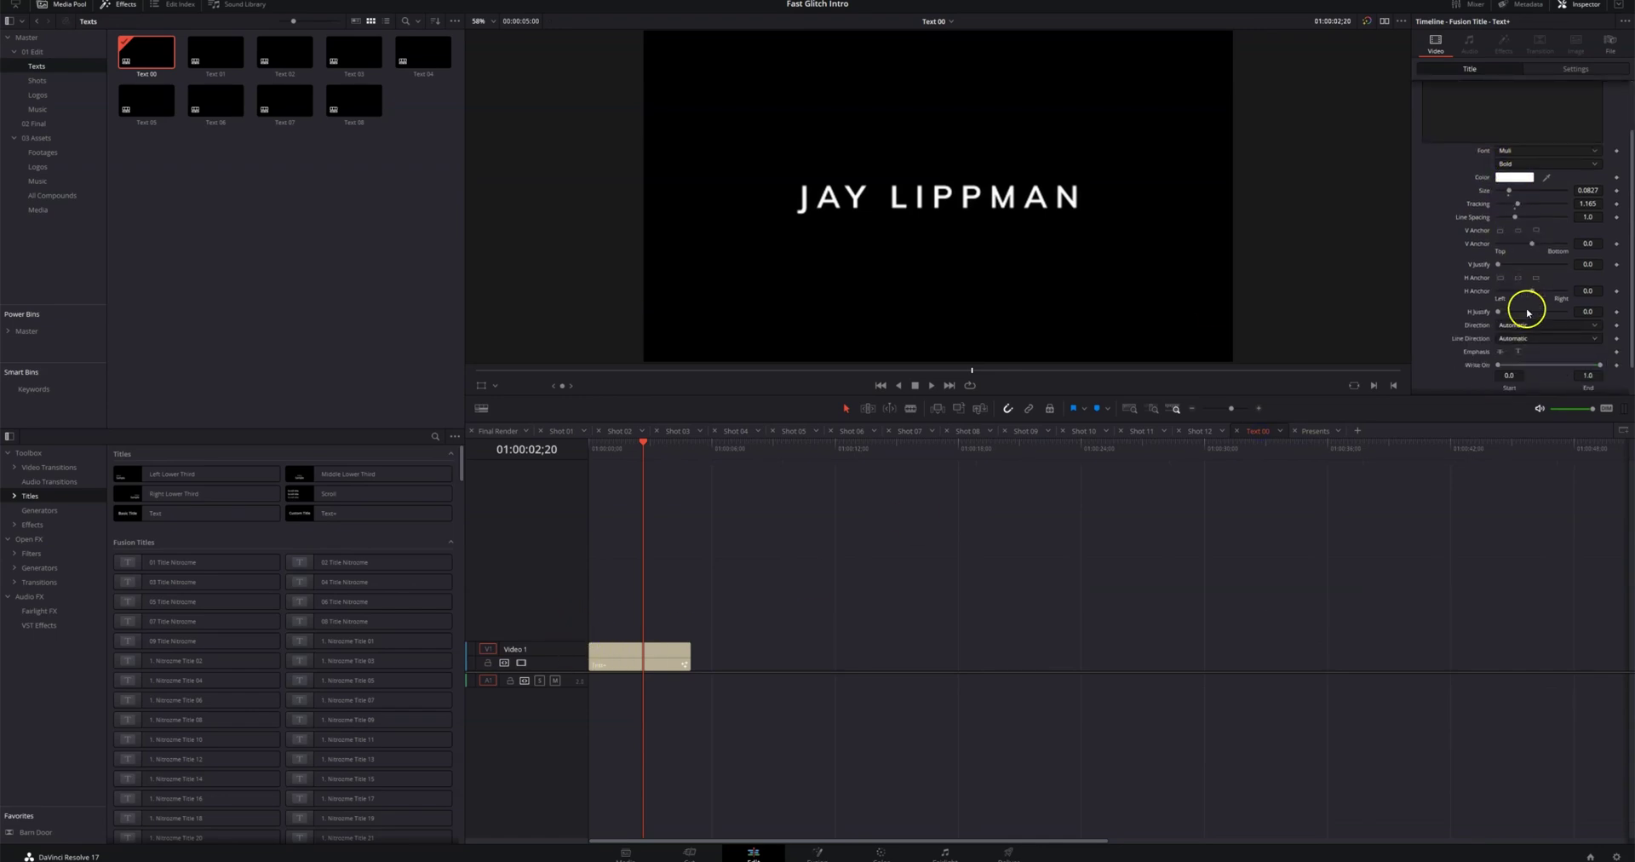
scroll(1505, 348, down, 2)
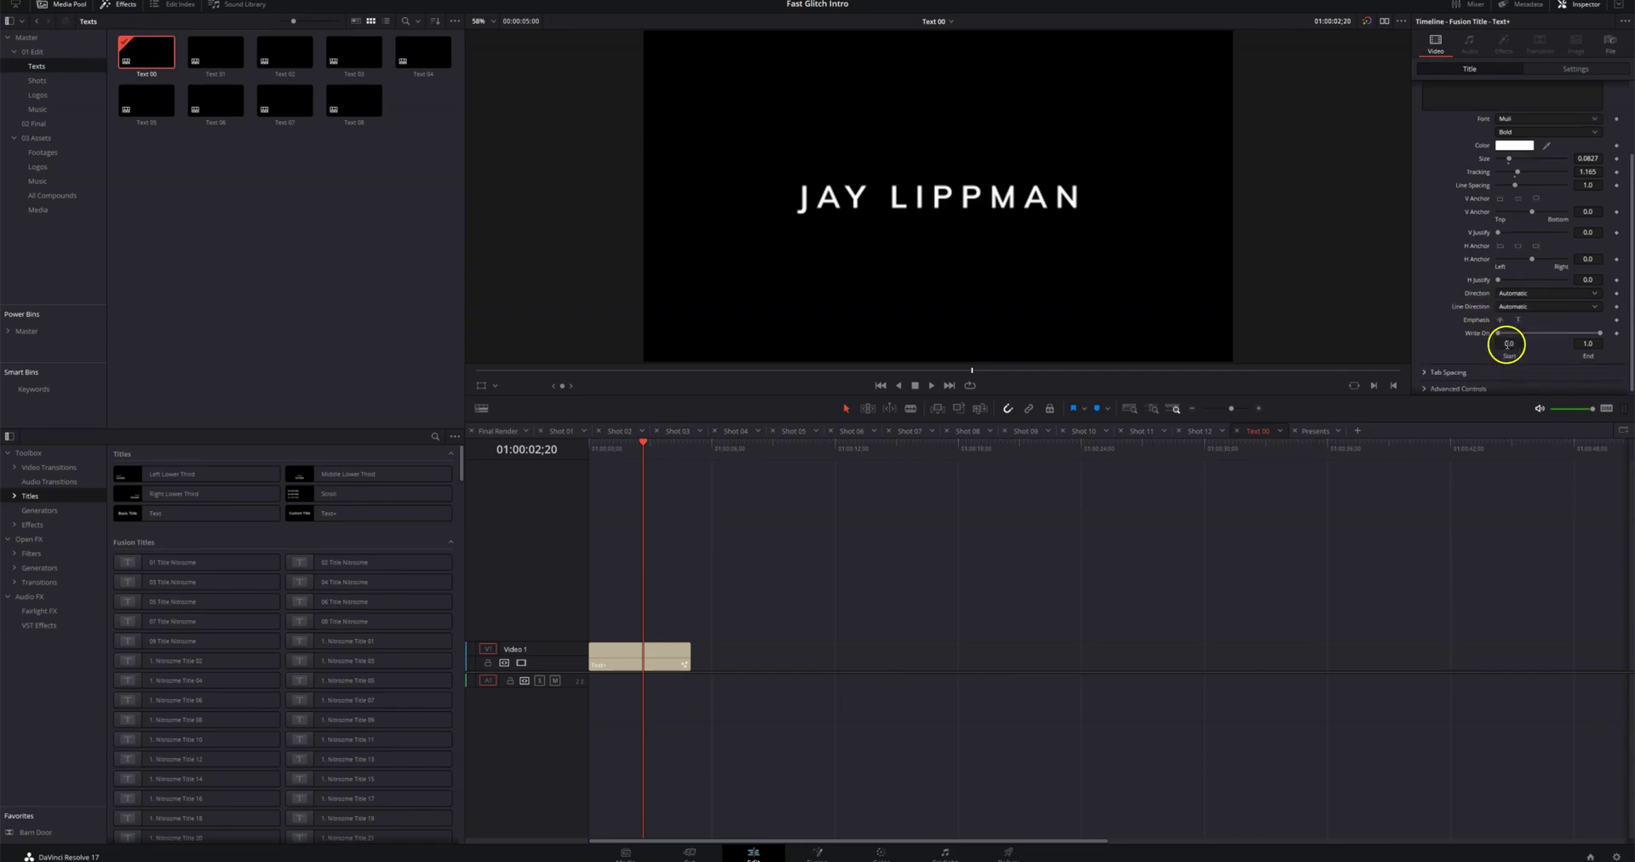
scroll(1546, 290, up, 5)
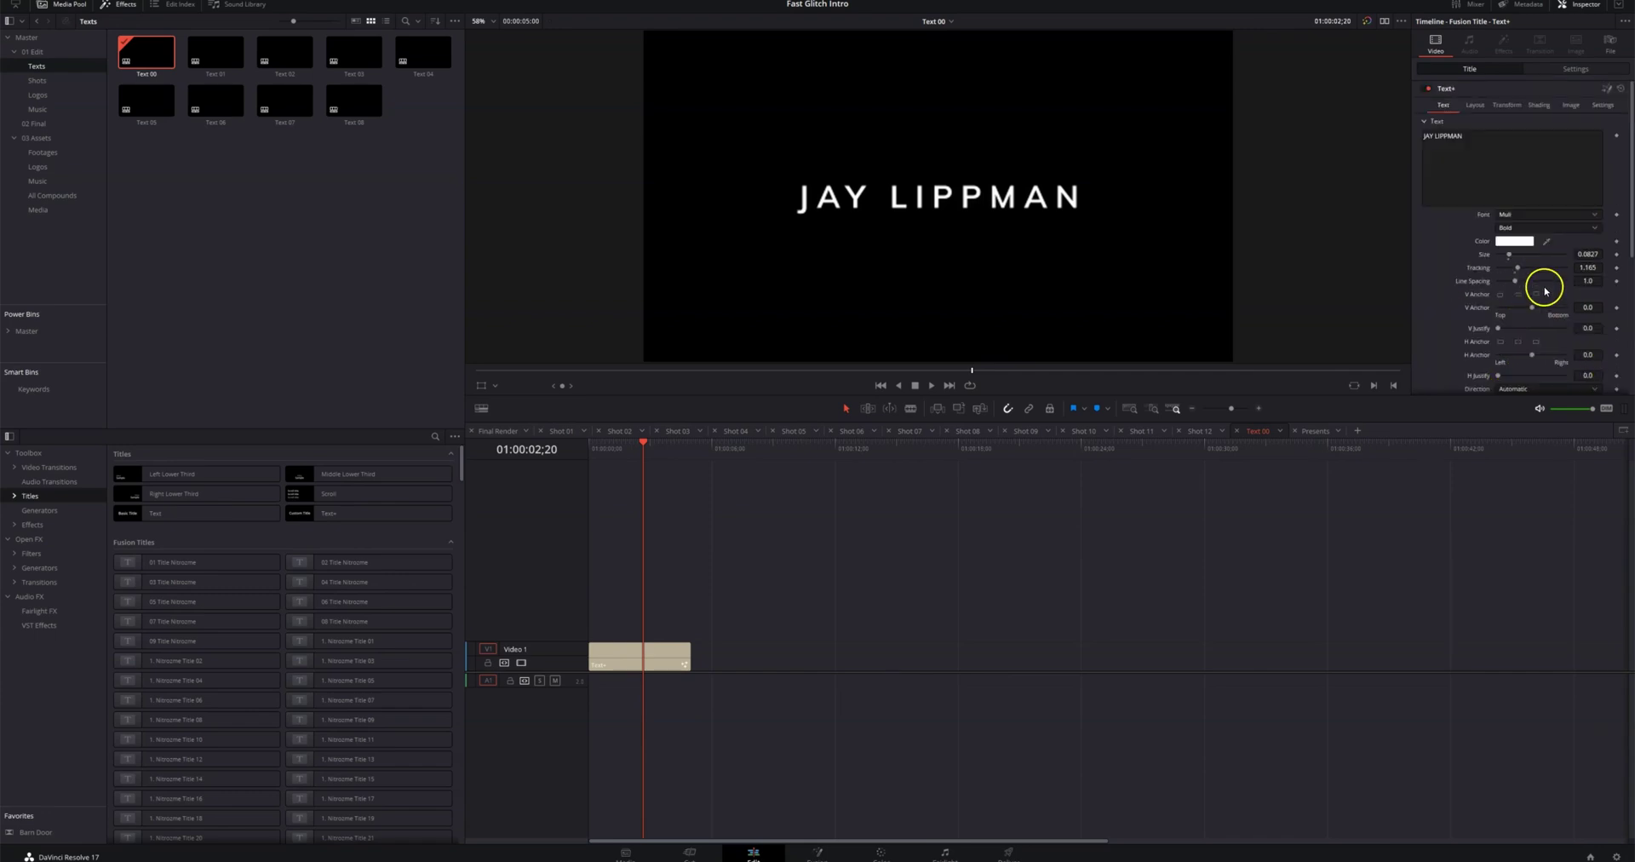
click(1477, 105)
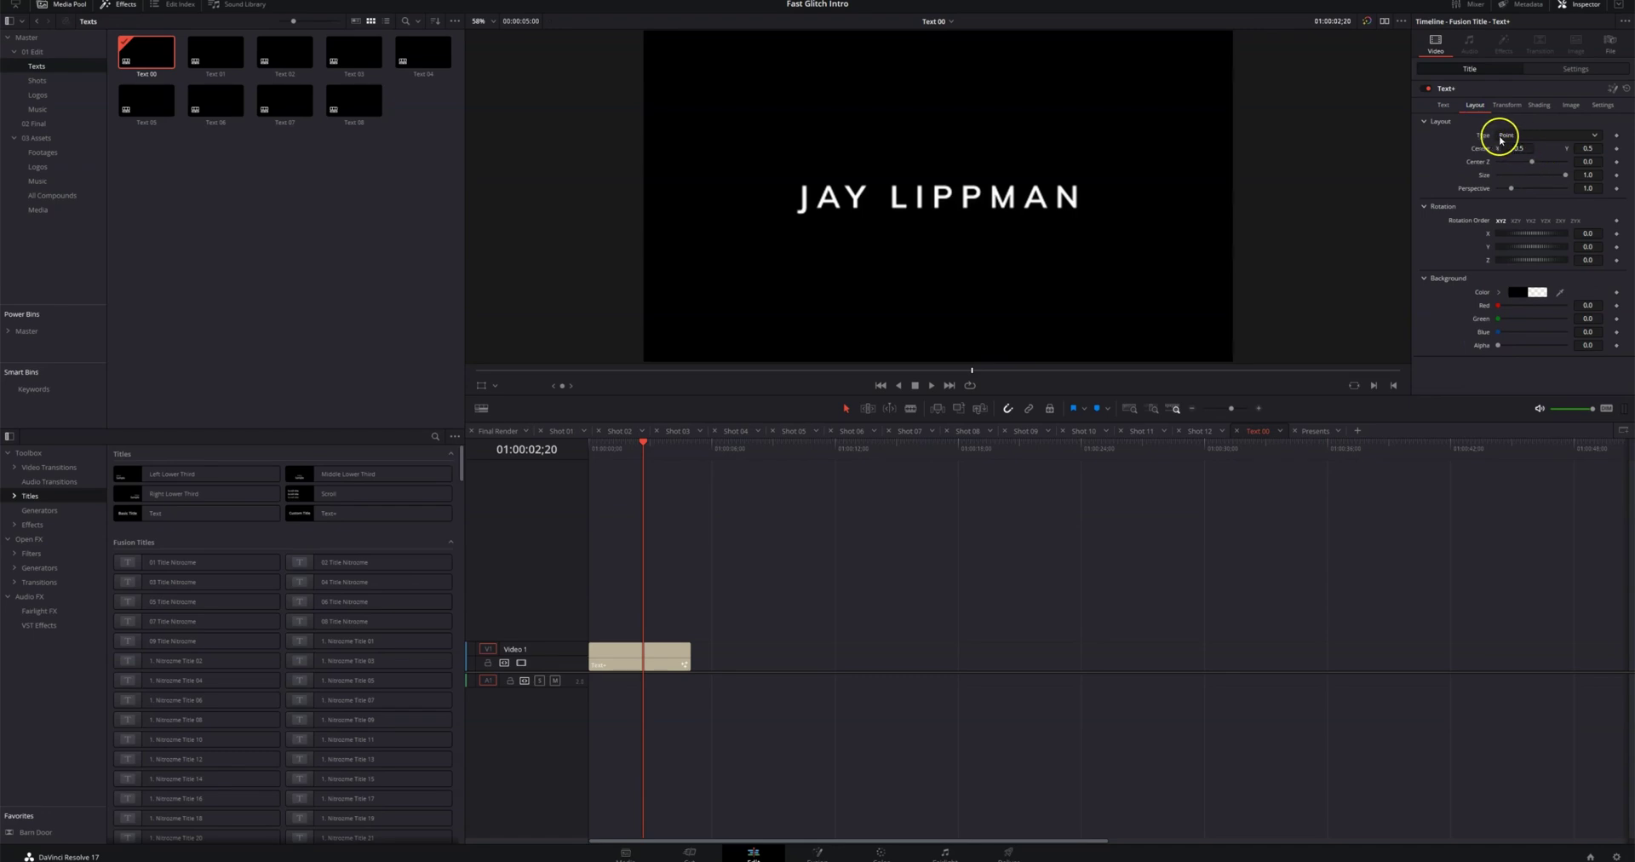
click(1528, 133)
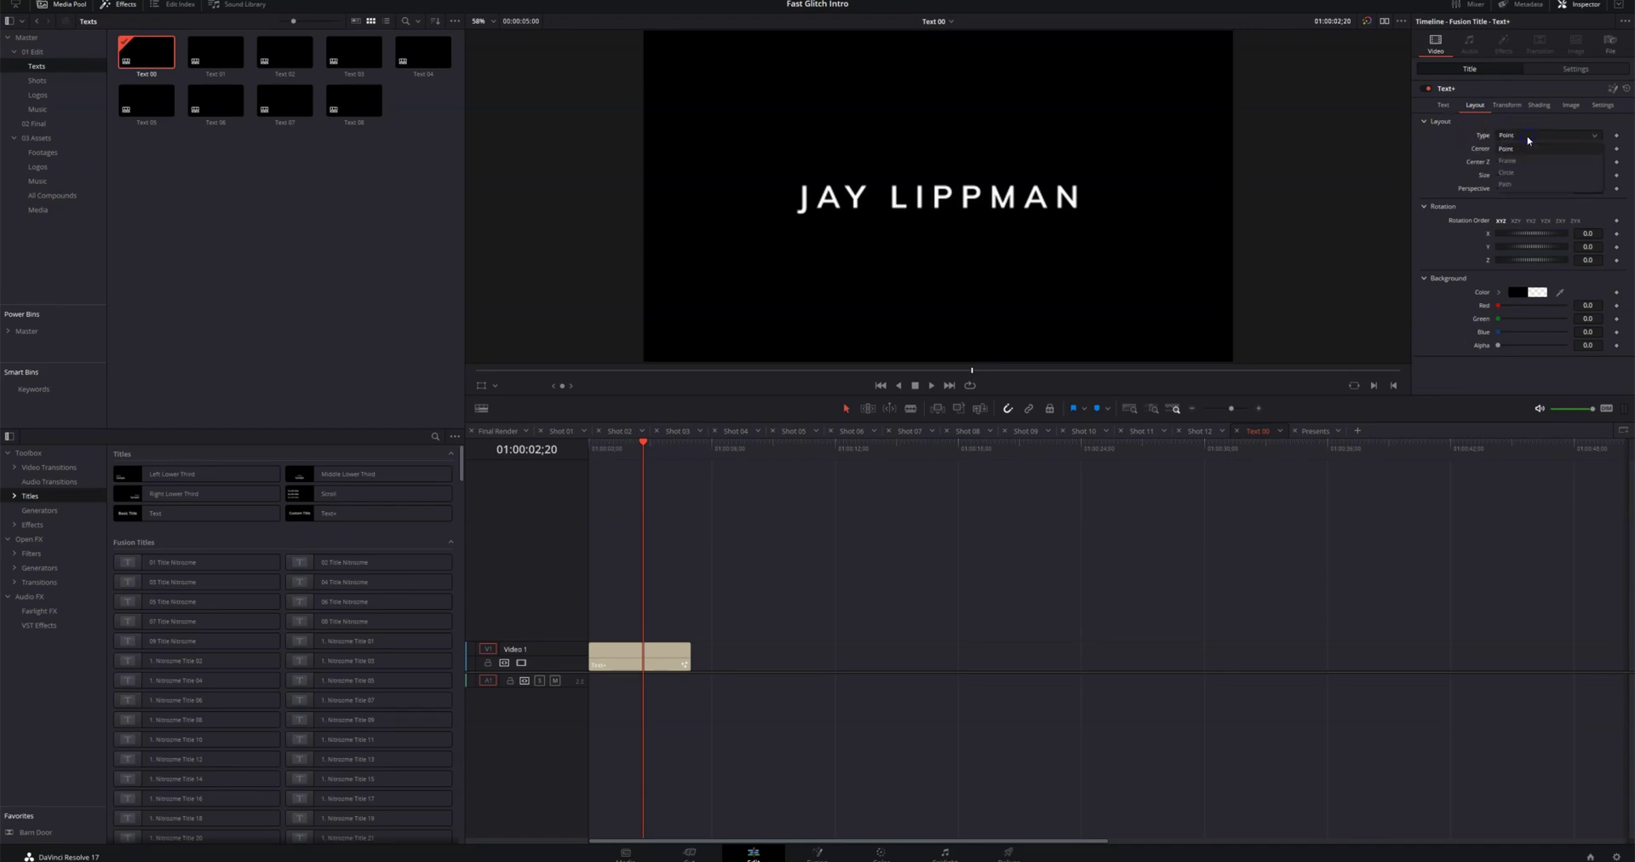
click(1510, 184)
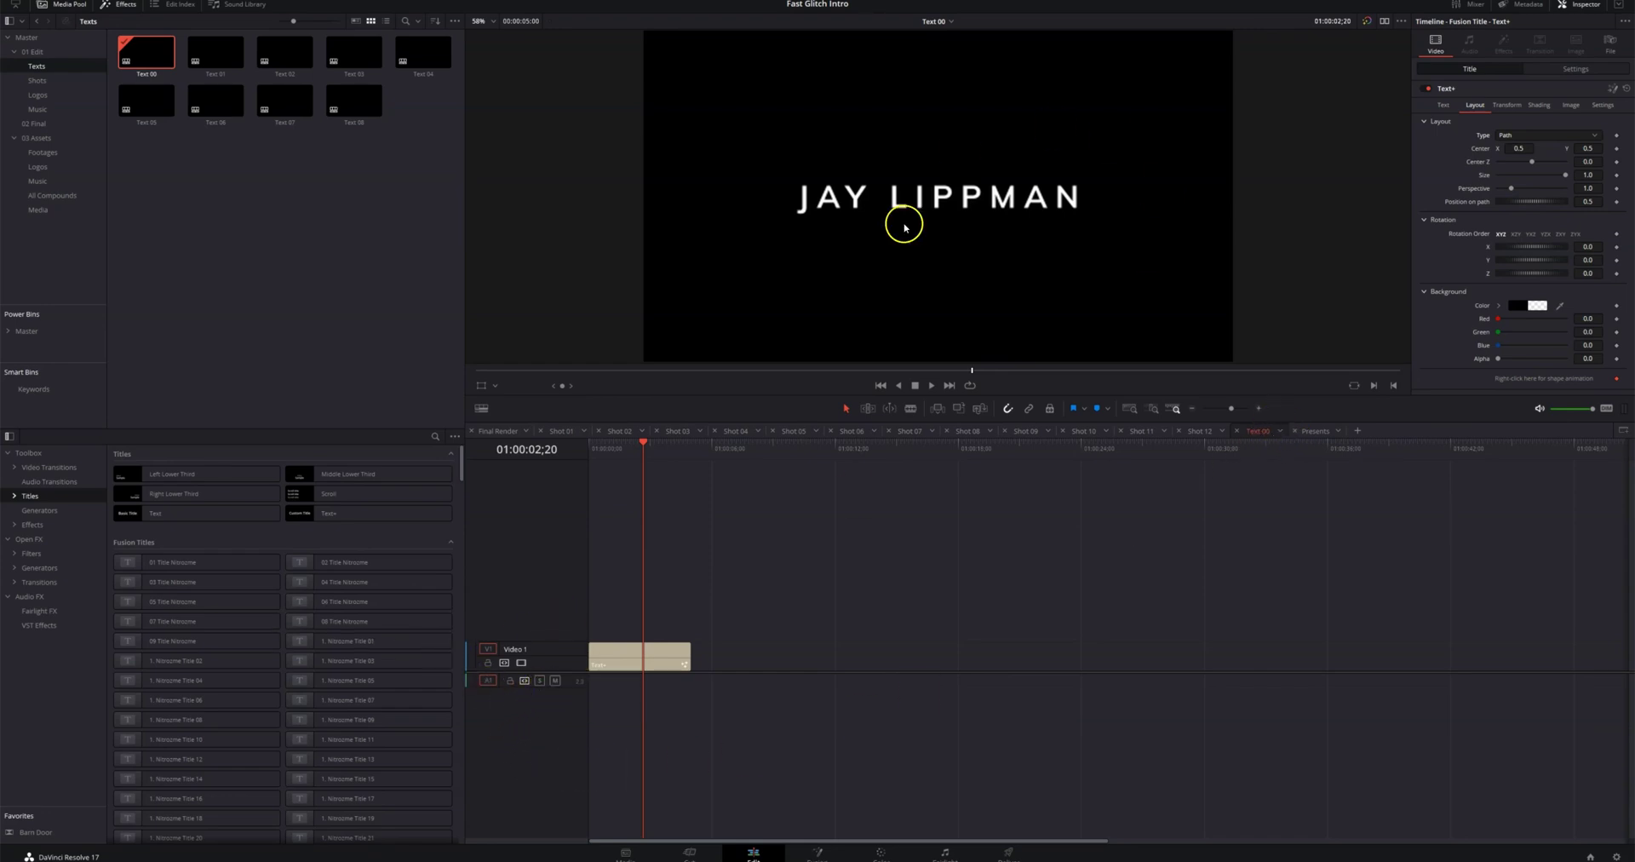
Step: Go back to the Presents timeline and disable and re-enable the texture track again to compare the title
click(1316, 432)
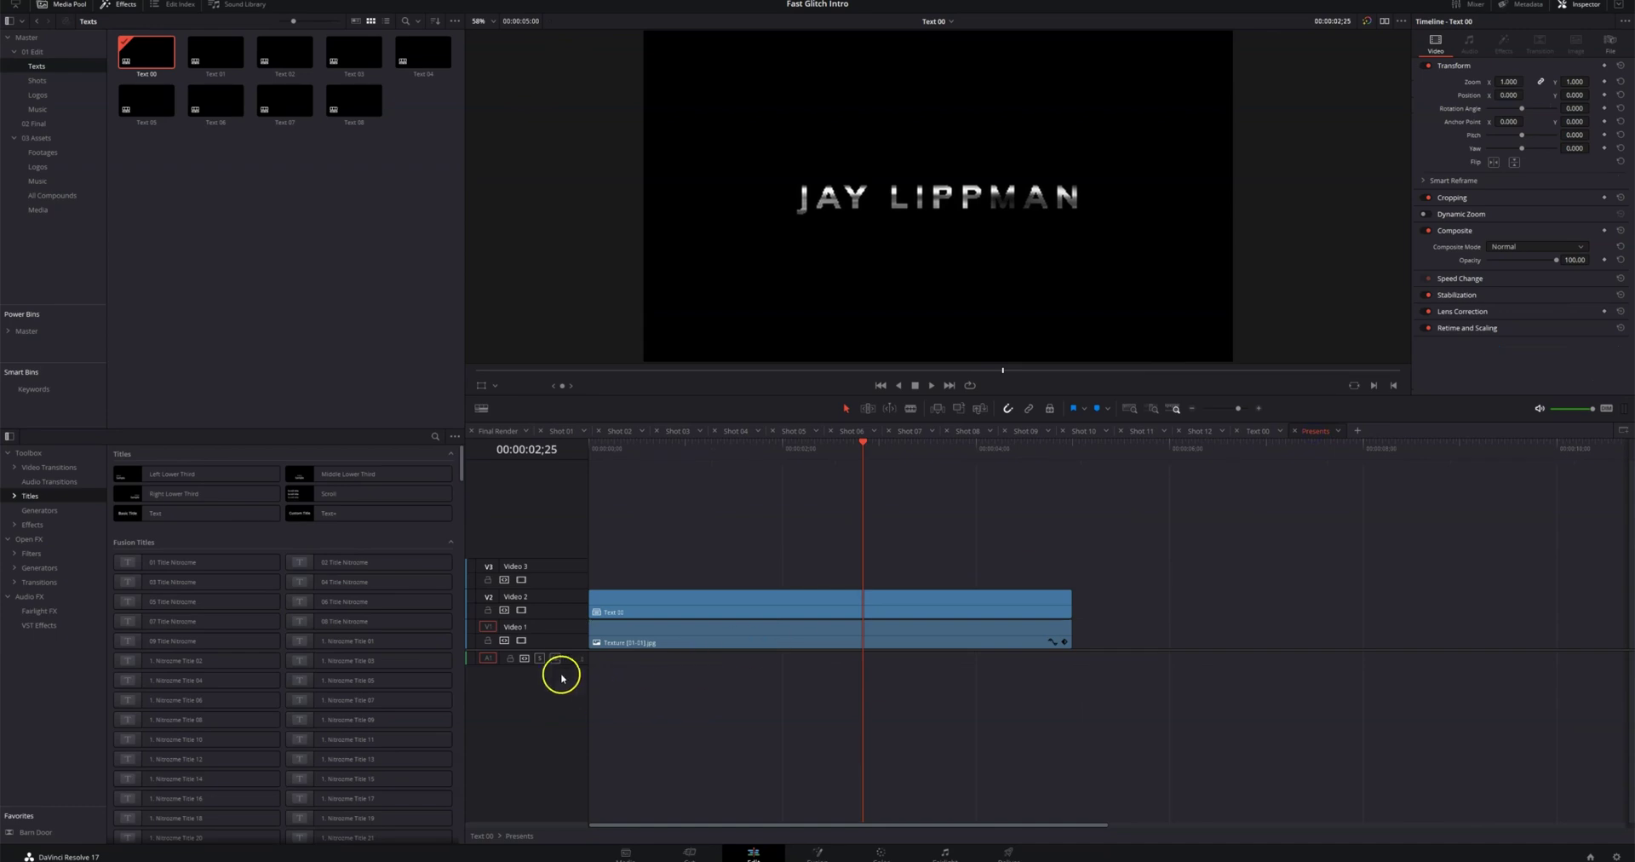
click(521, 641)
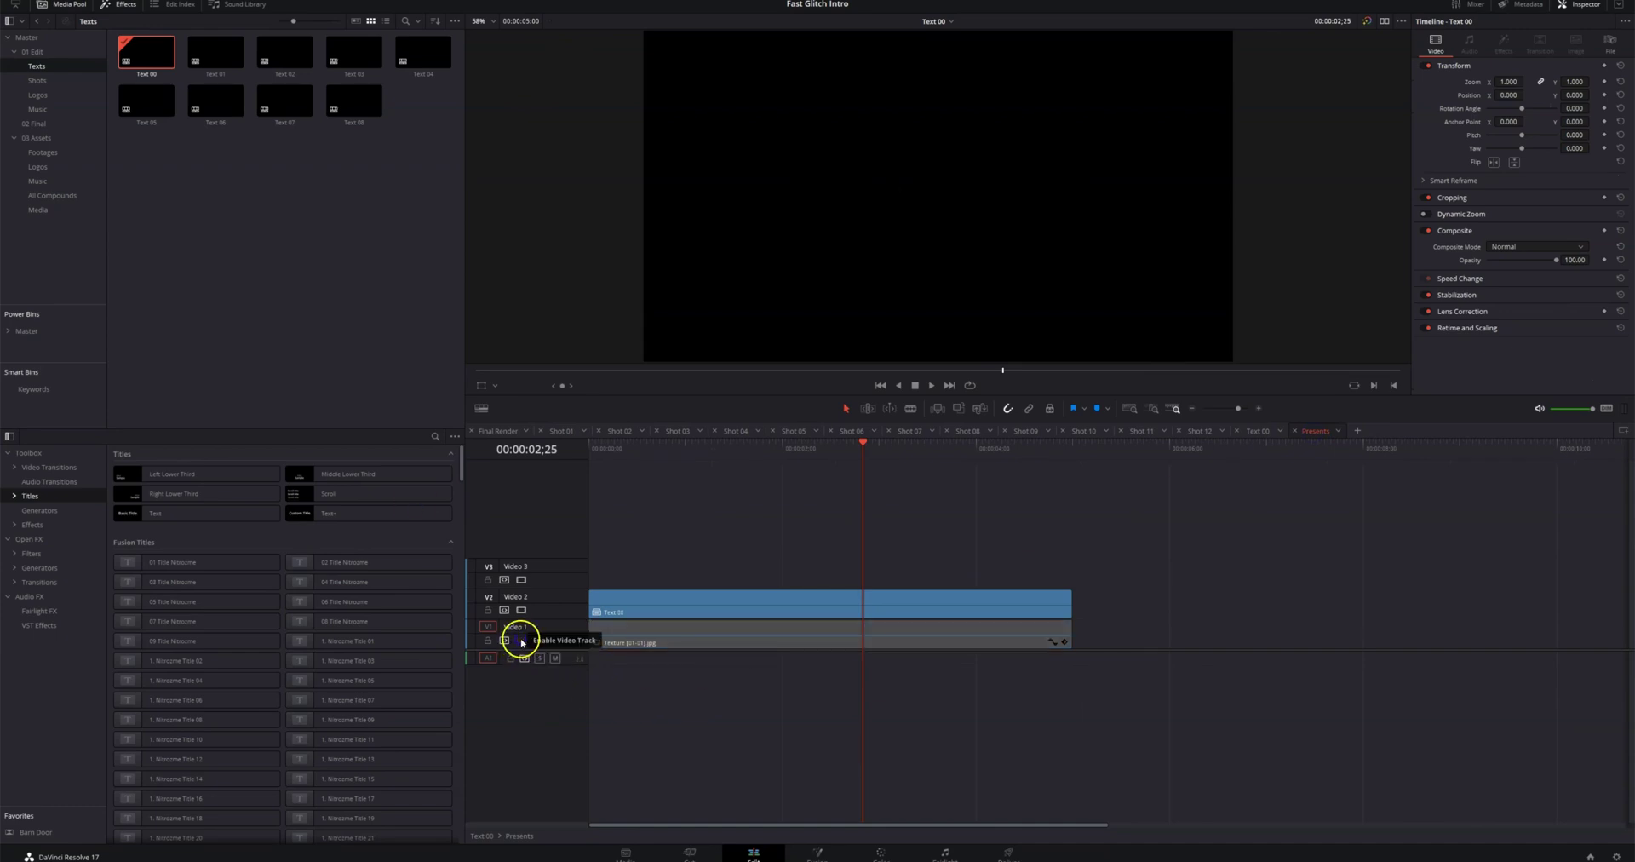
click(522, 640)
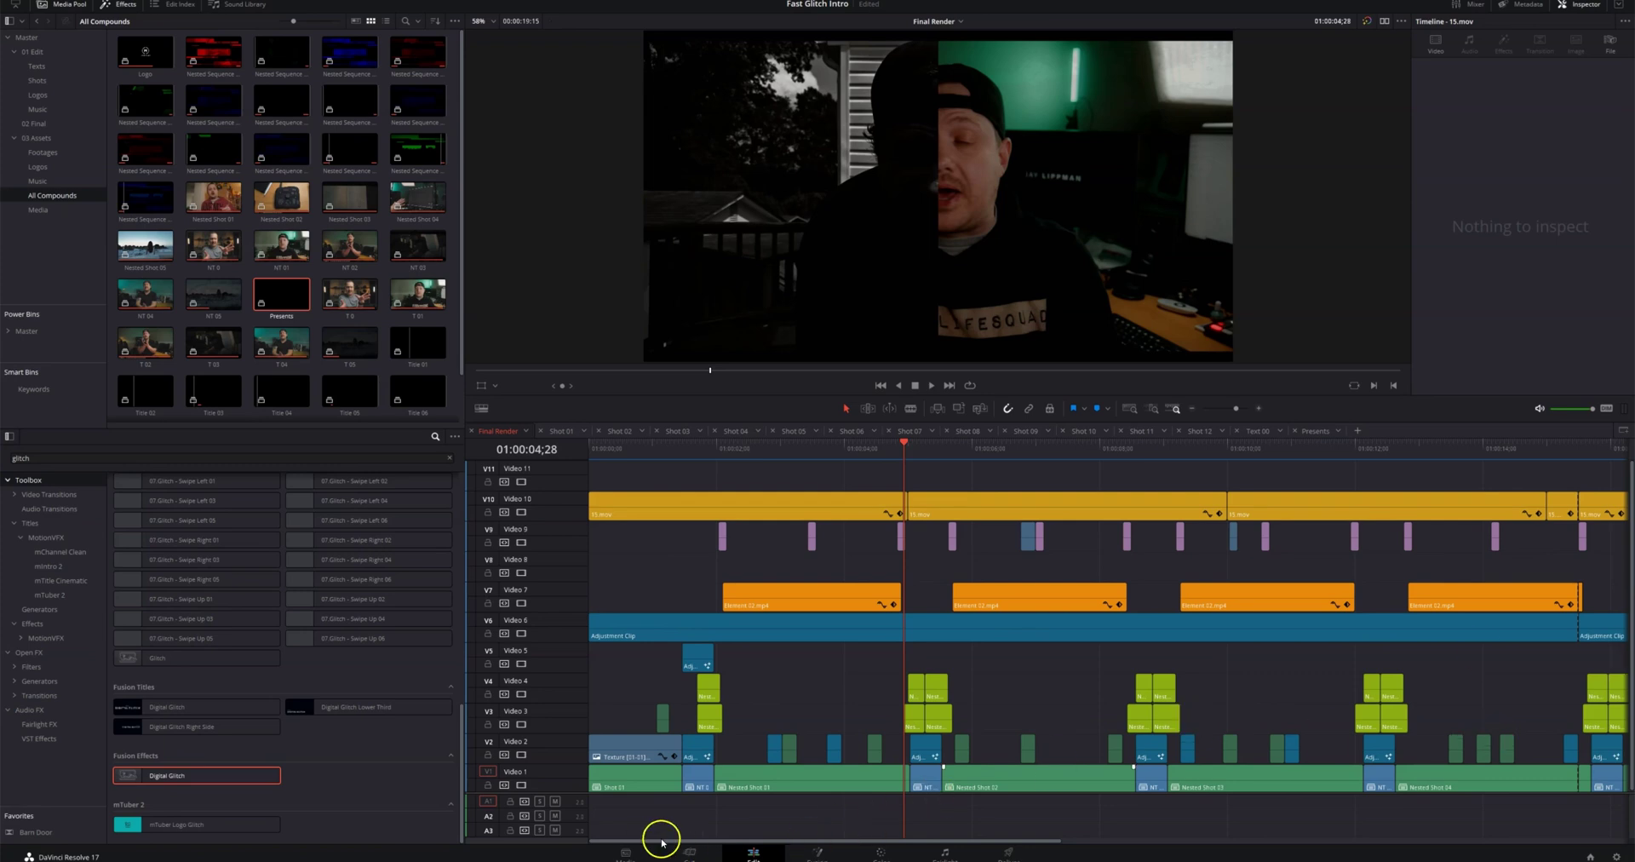
Step: Place the HellYeah version 3 music track from the 03 Assets Music bin on A1 at the start of Final Render
drag(662, 843, 947, 839)
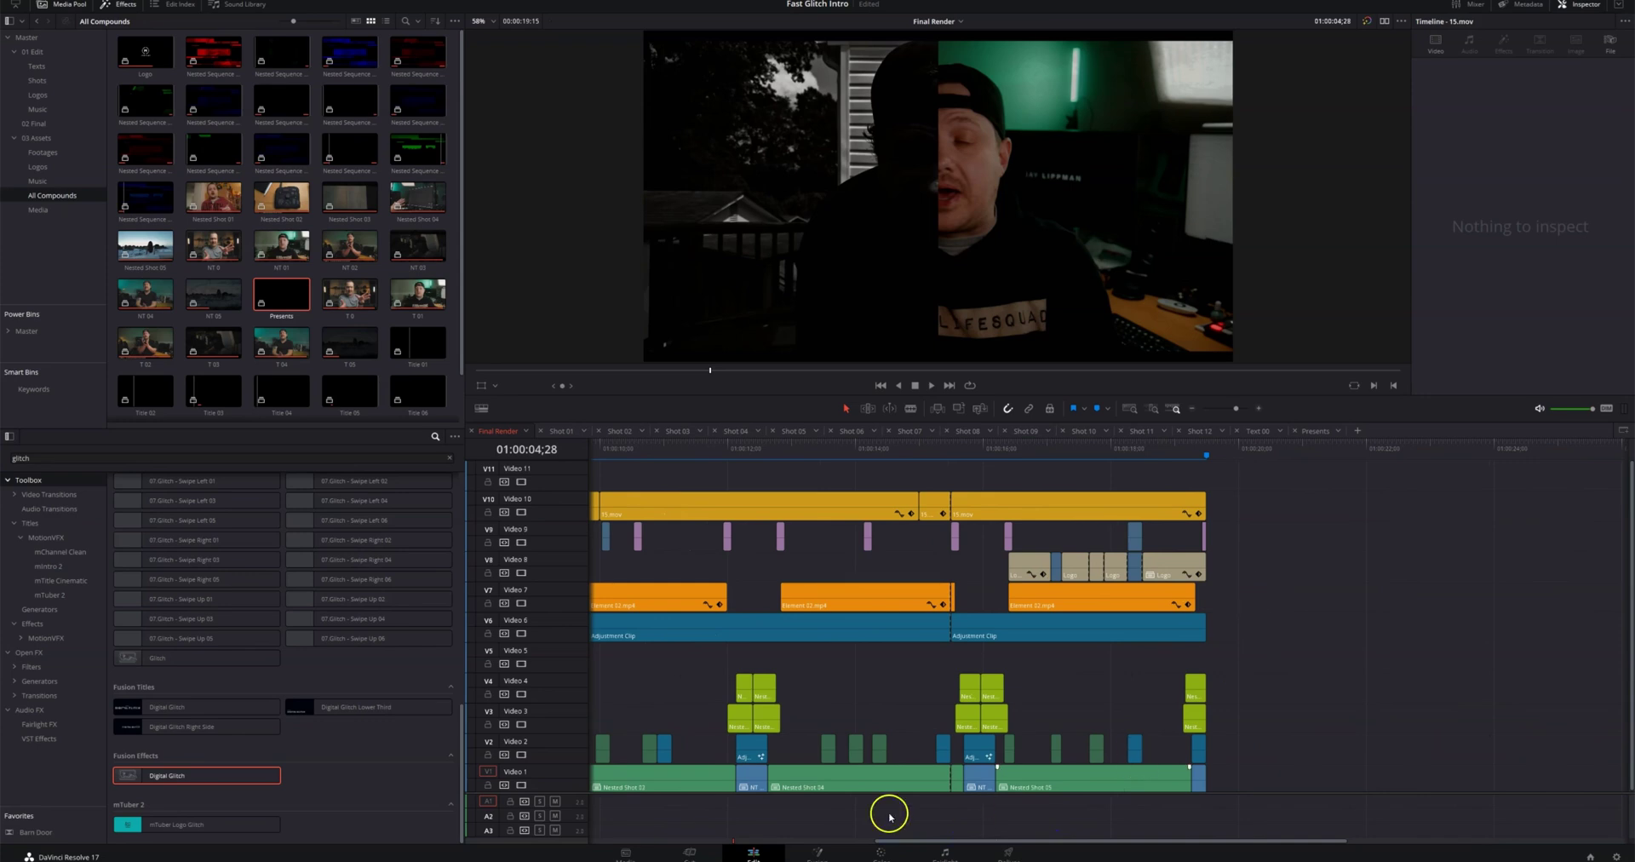
drag(950, 843, 608, 497)
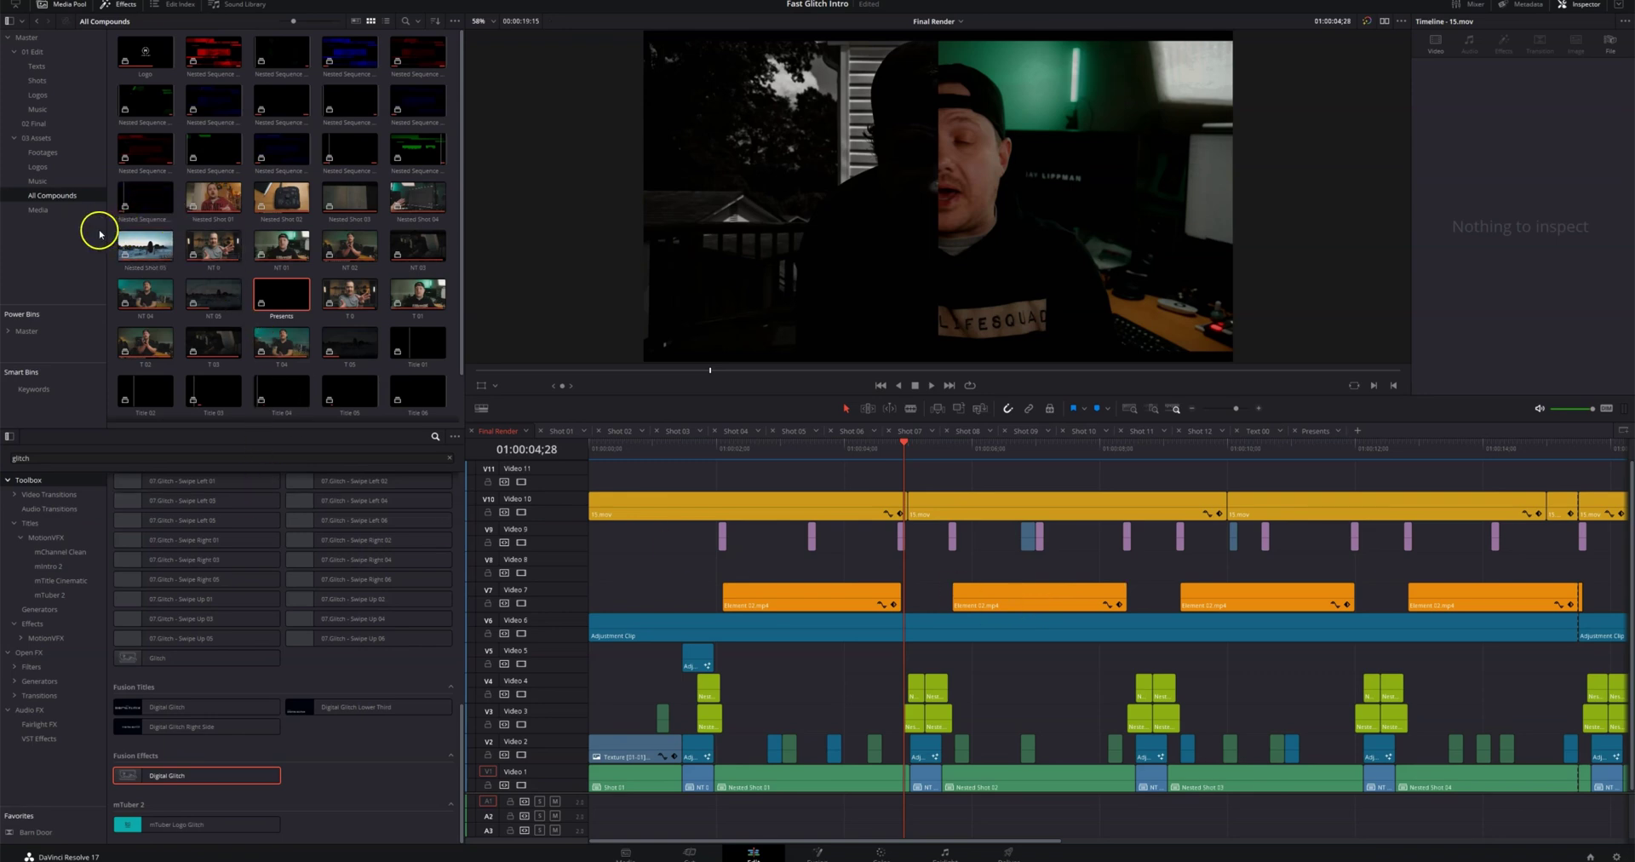
click(34, 181)
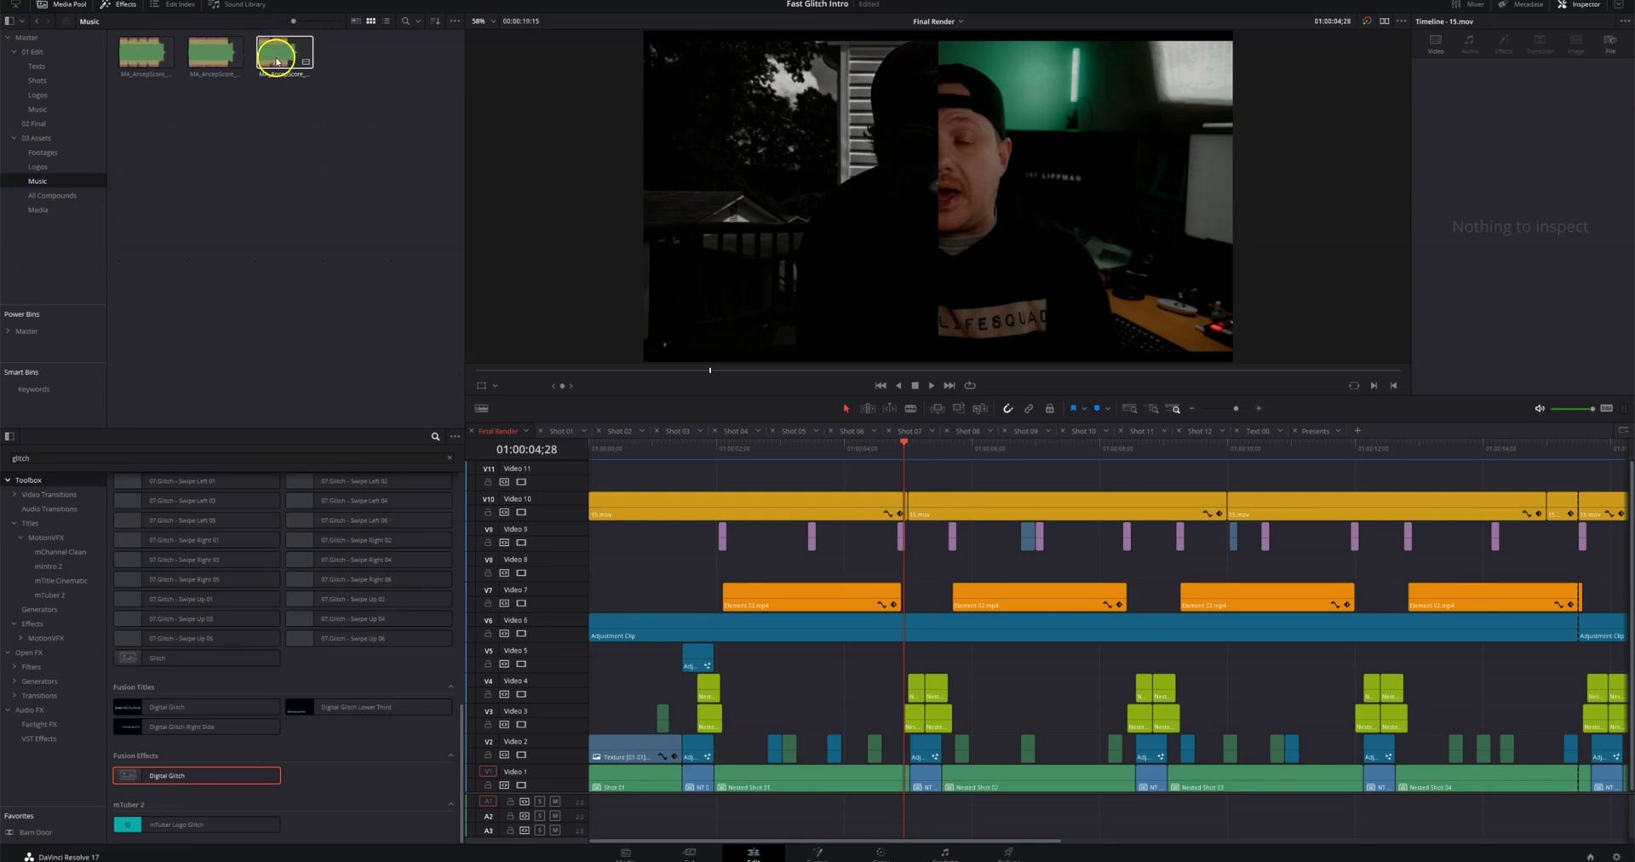
drag(277, 62, 591, 796)
click(683, 804)
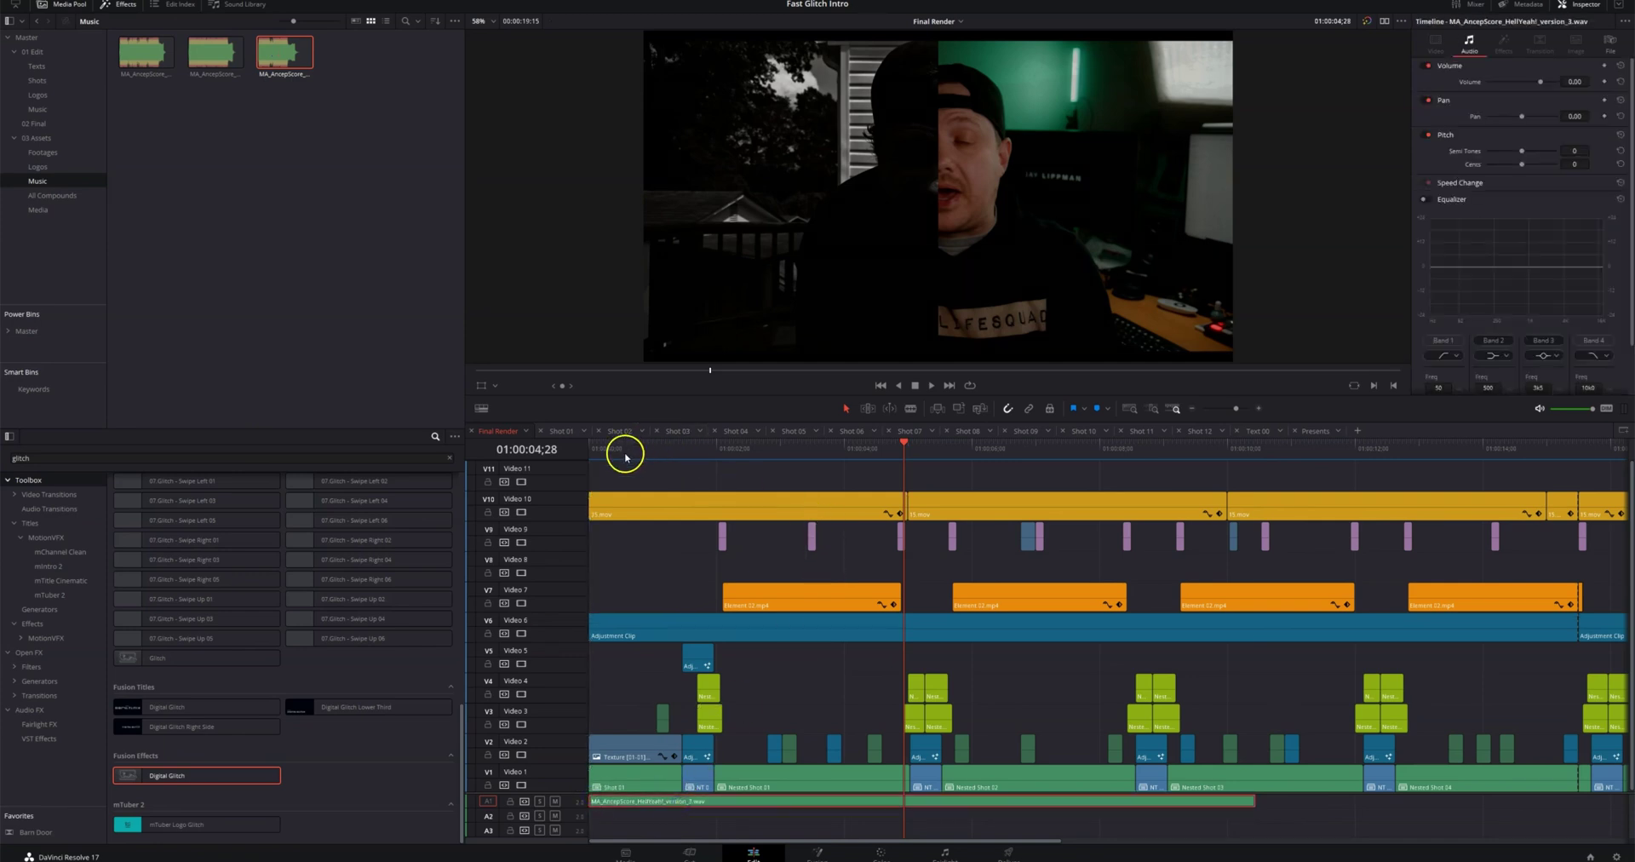
Step: Play Final Render from the start with the music and add timeline markers on the beats
click(592, 449)
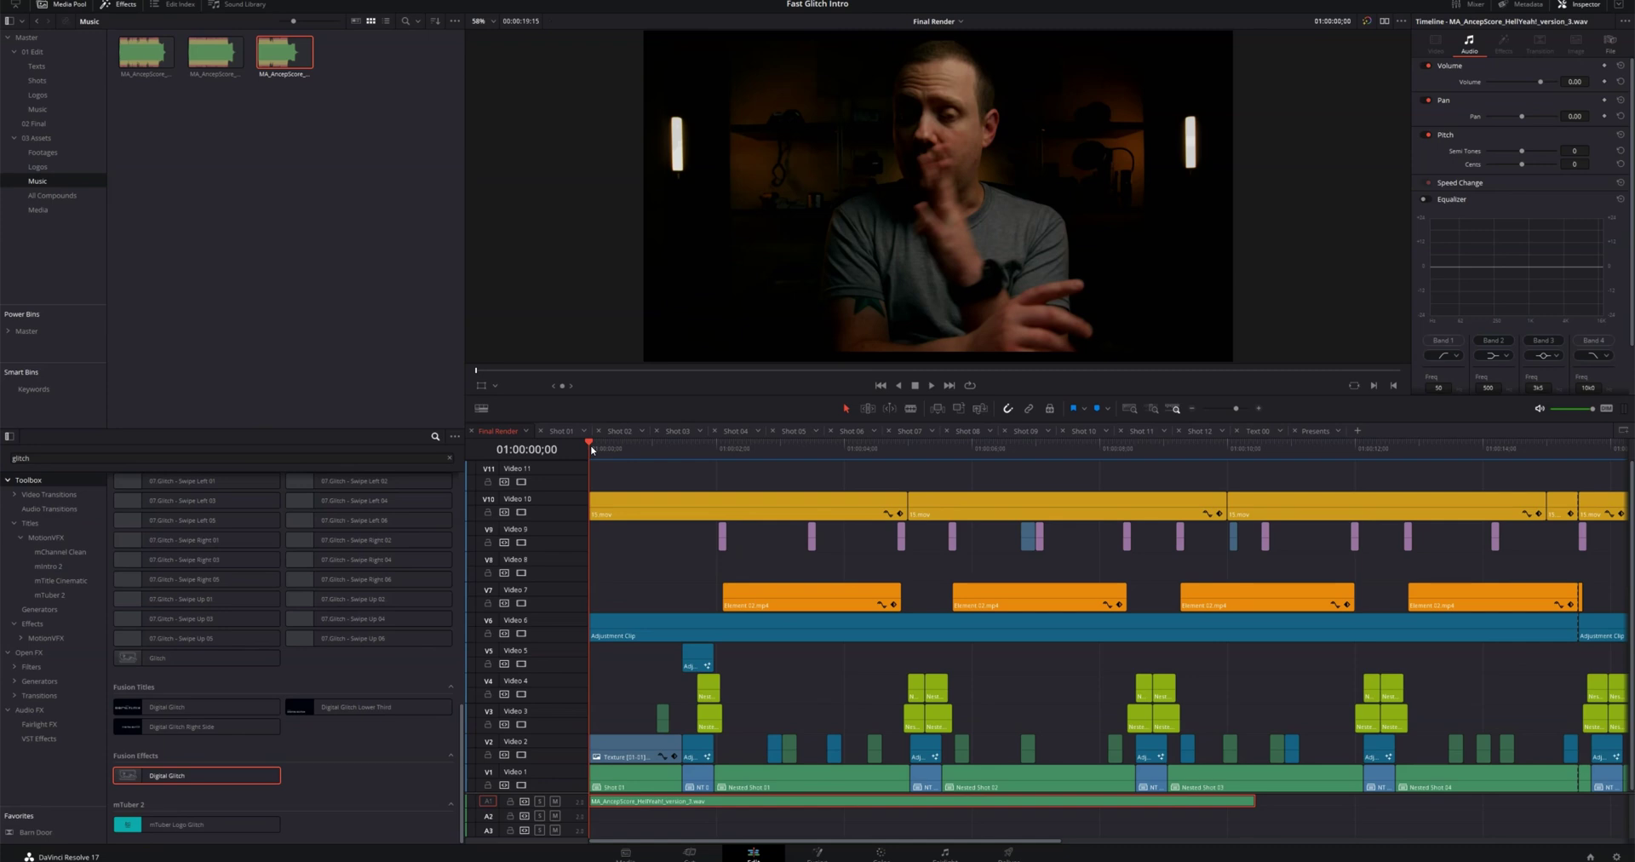
click(683, 533)
key(space)
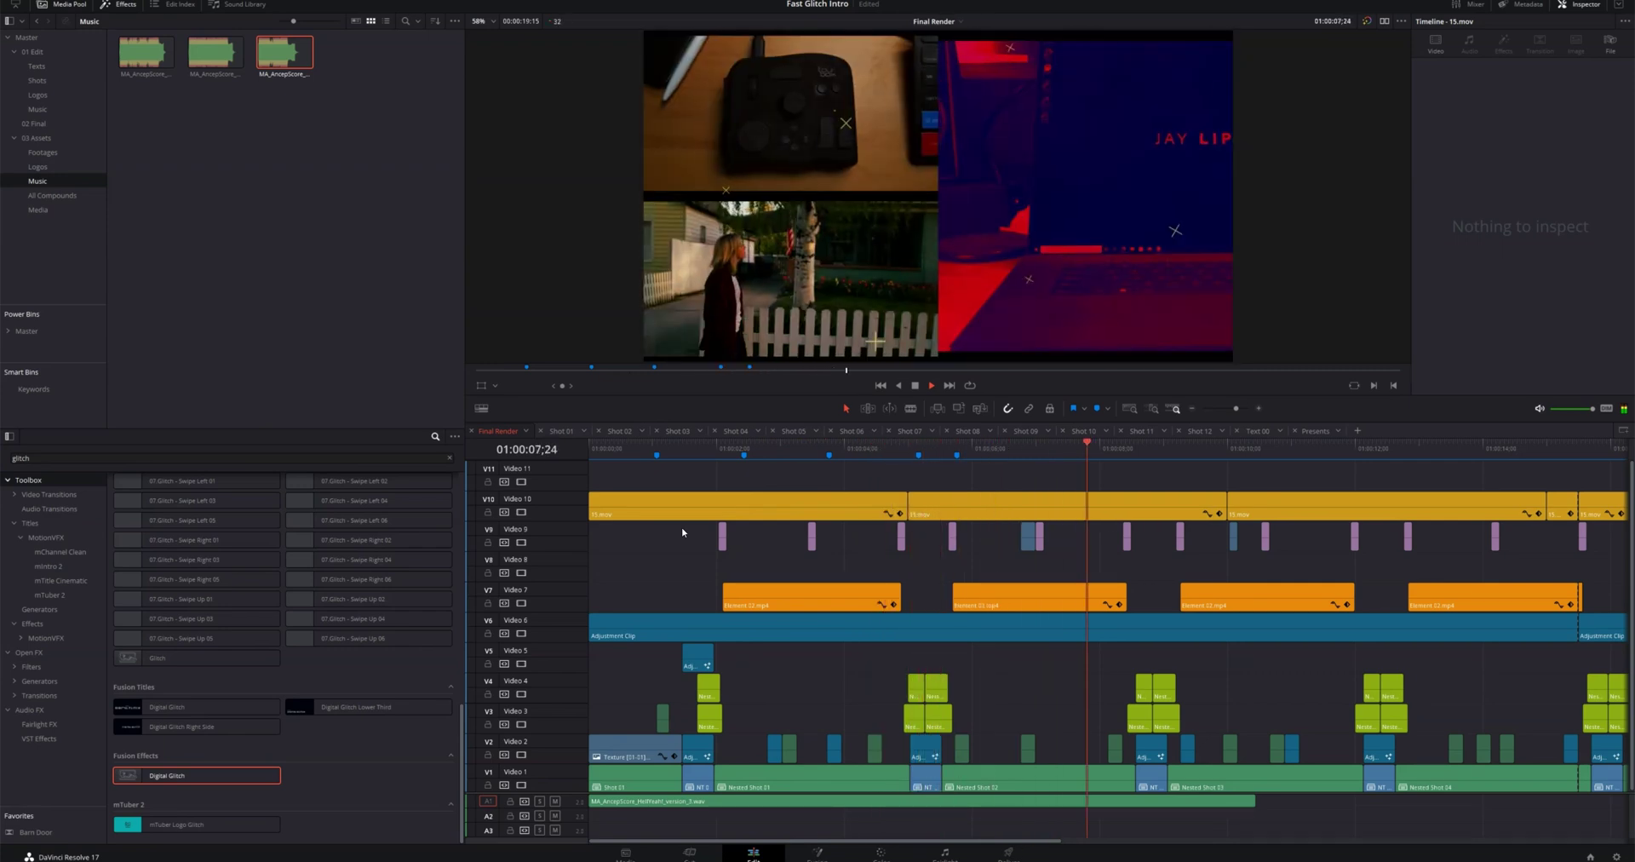
key(space)
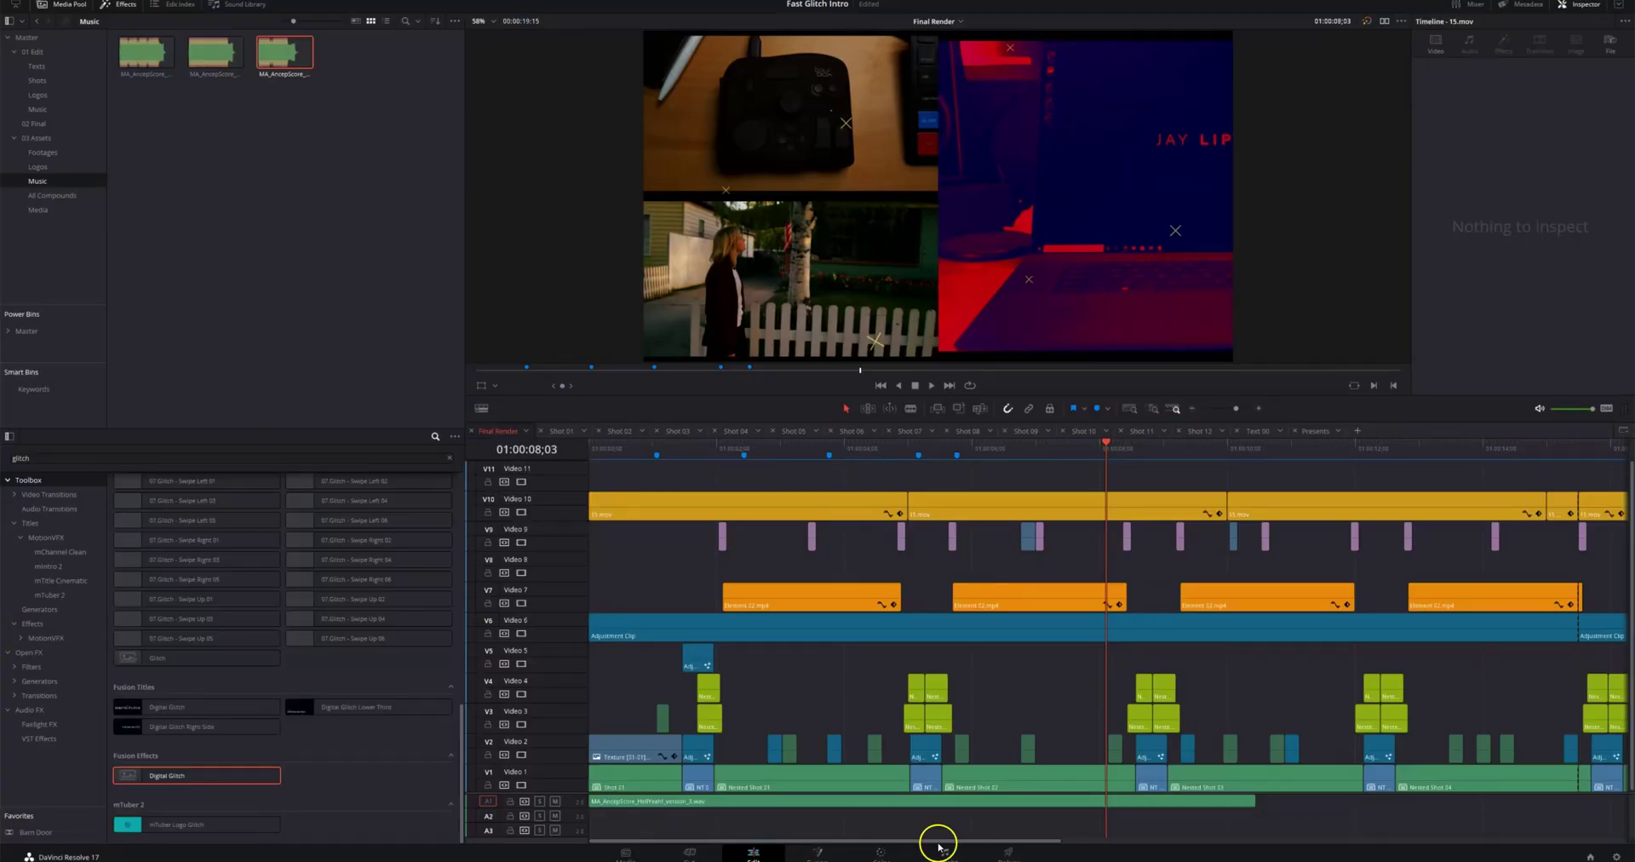
Step: Mute A1, move Nested Shot 02 earlier on Video 1 into Nested Shot 01's place, and extend its end to Marker 5
drag(647, 840, 660, 840)
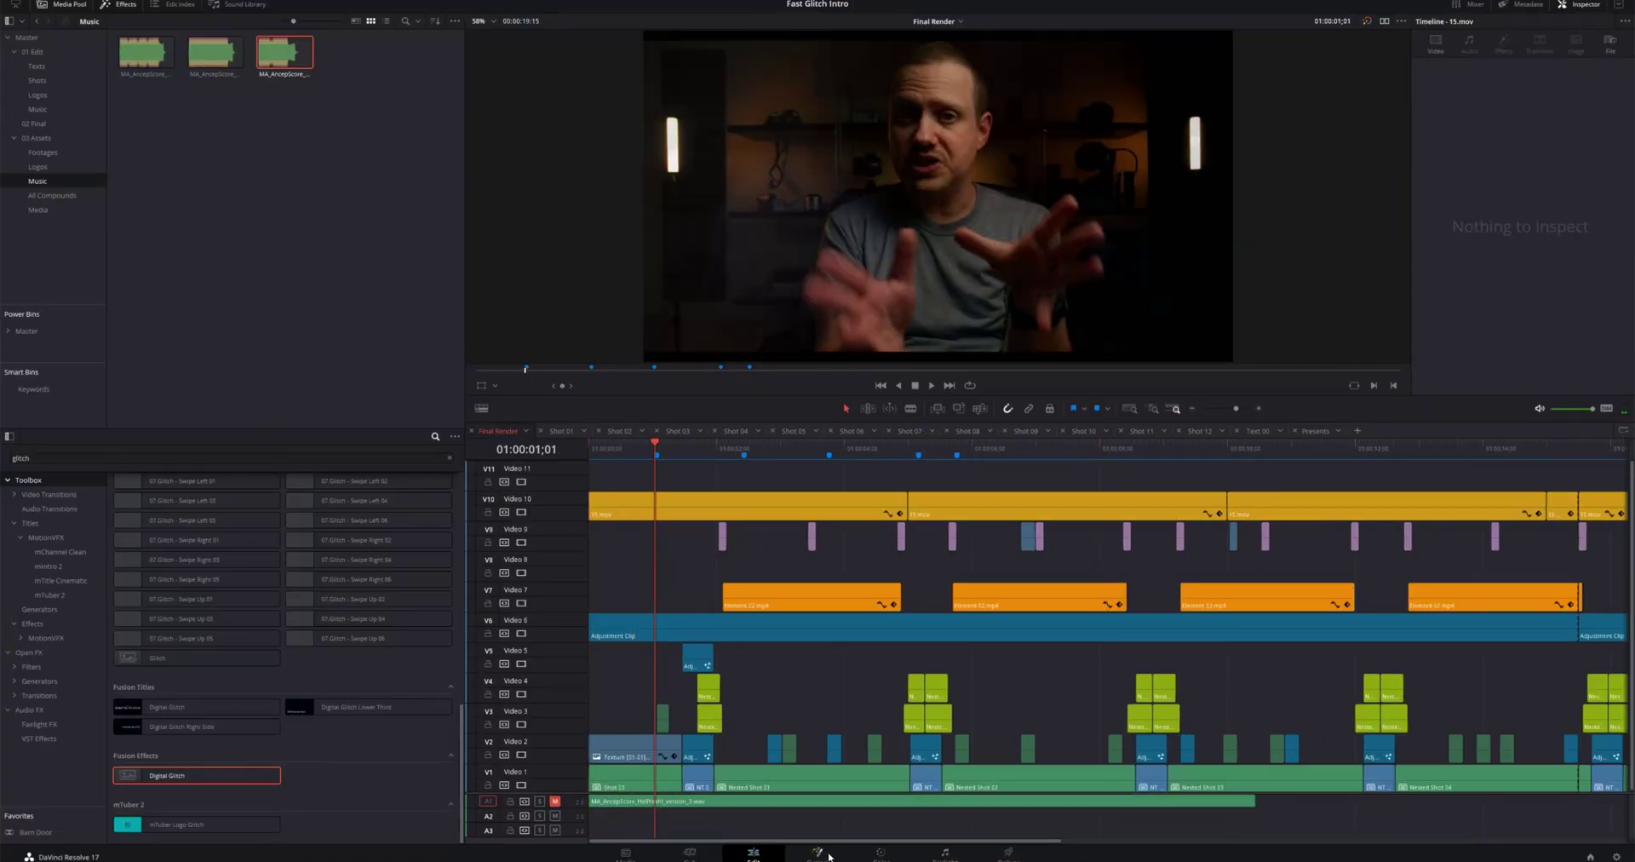
click(705, 784)
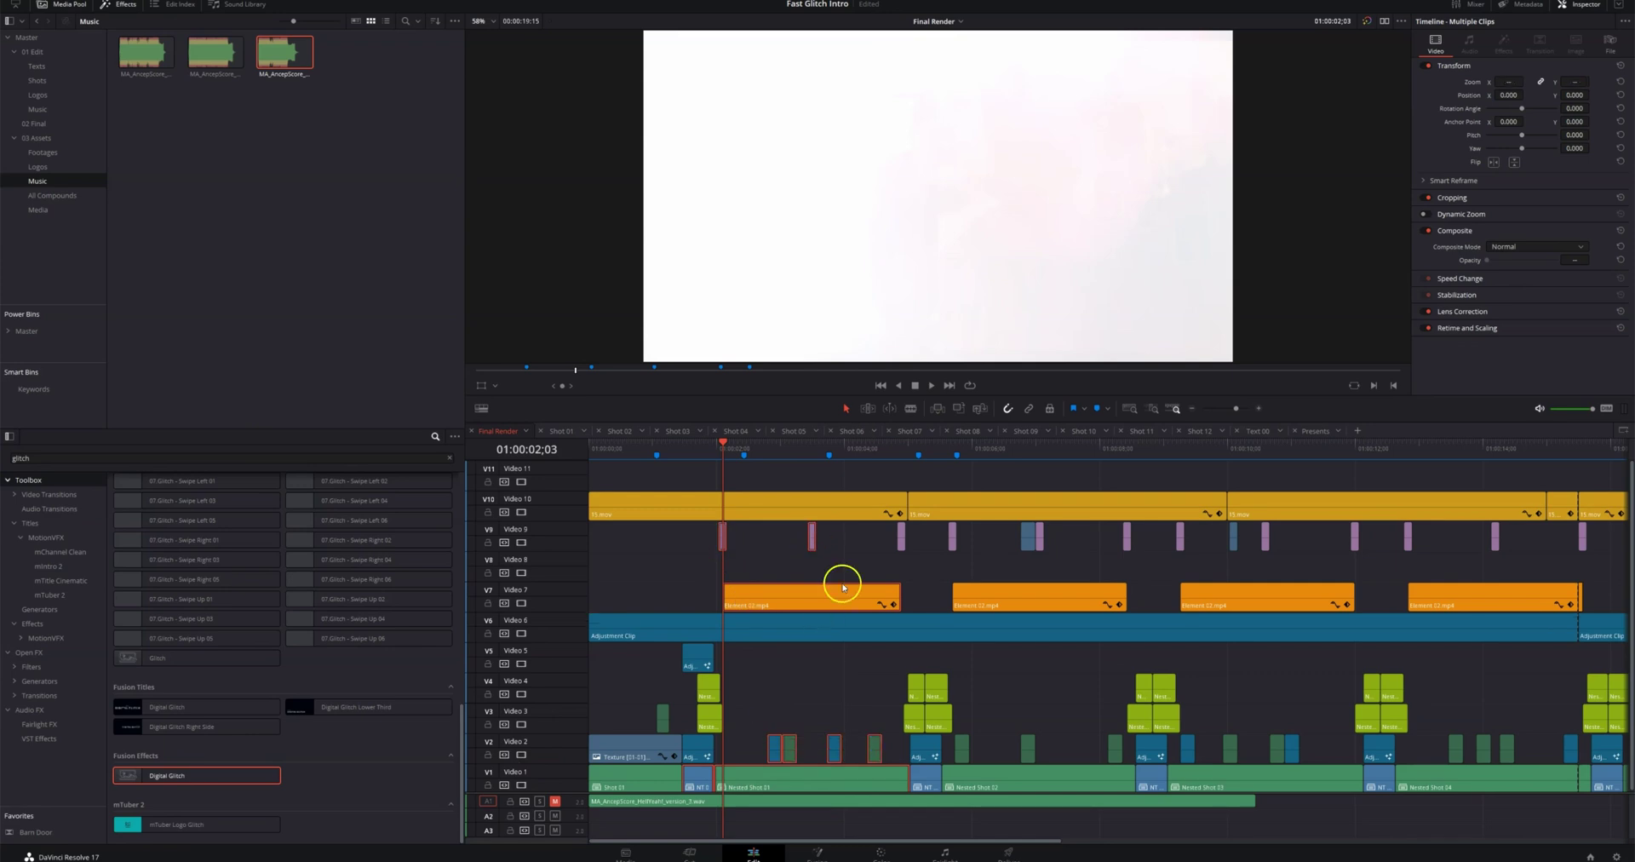
drag(980, 777, 753, 780)
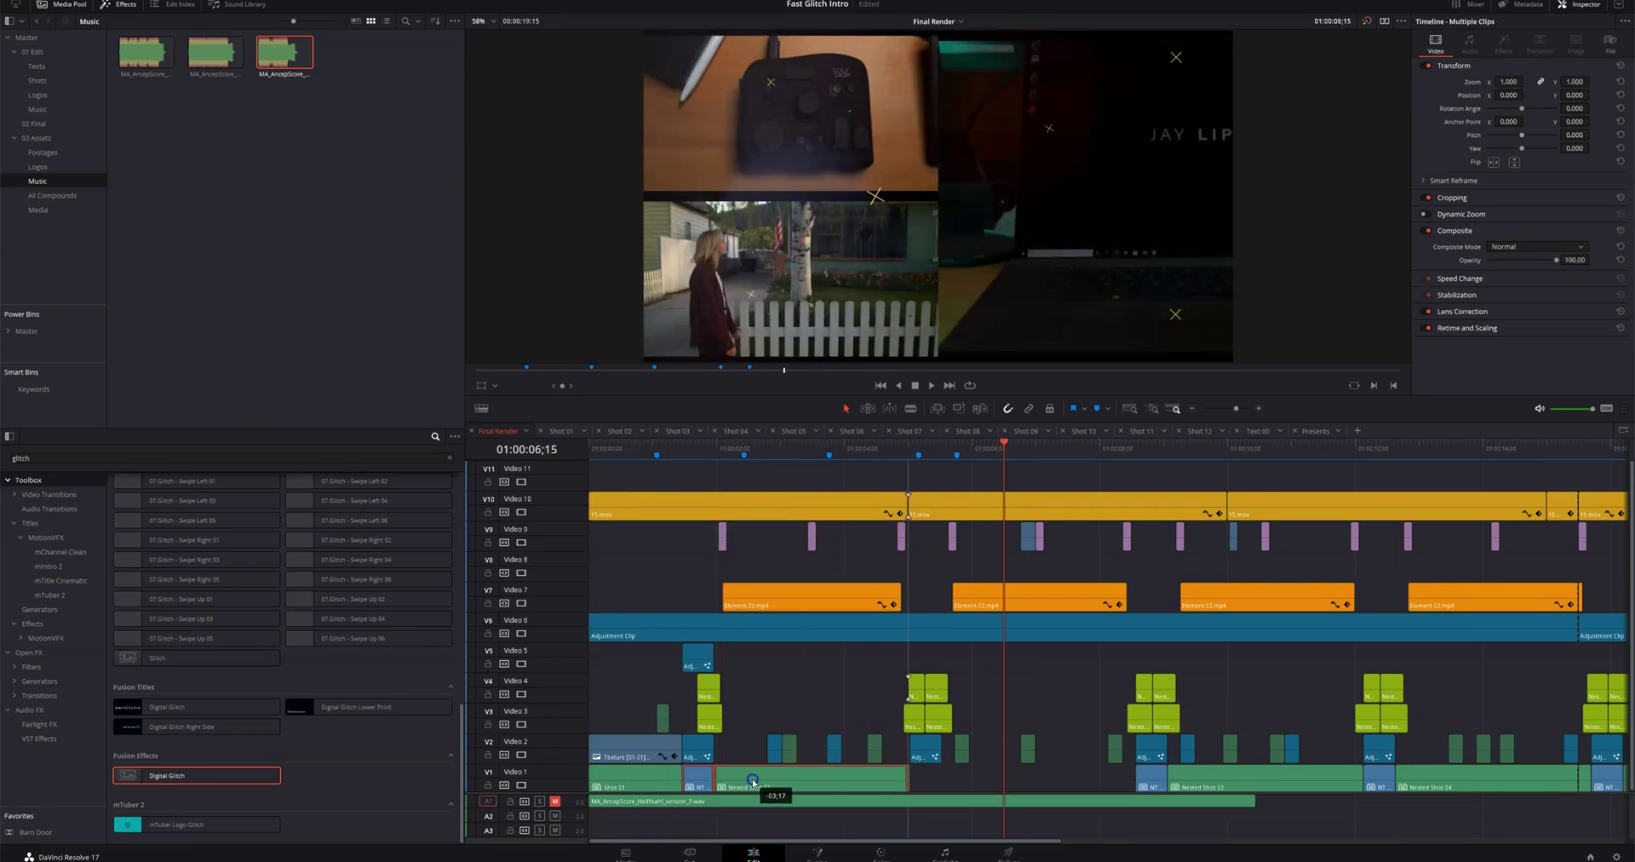
mouse_move(606, 460)
mouse_down()
mouse_move(705, 464)
mouse_move(901, 597)
mouse_move(903, 778)
mouse_up()
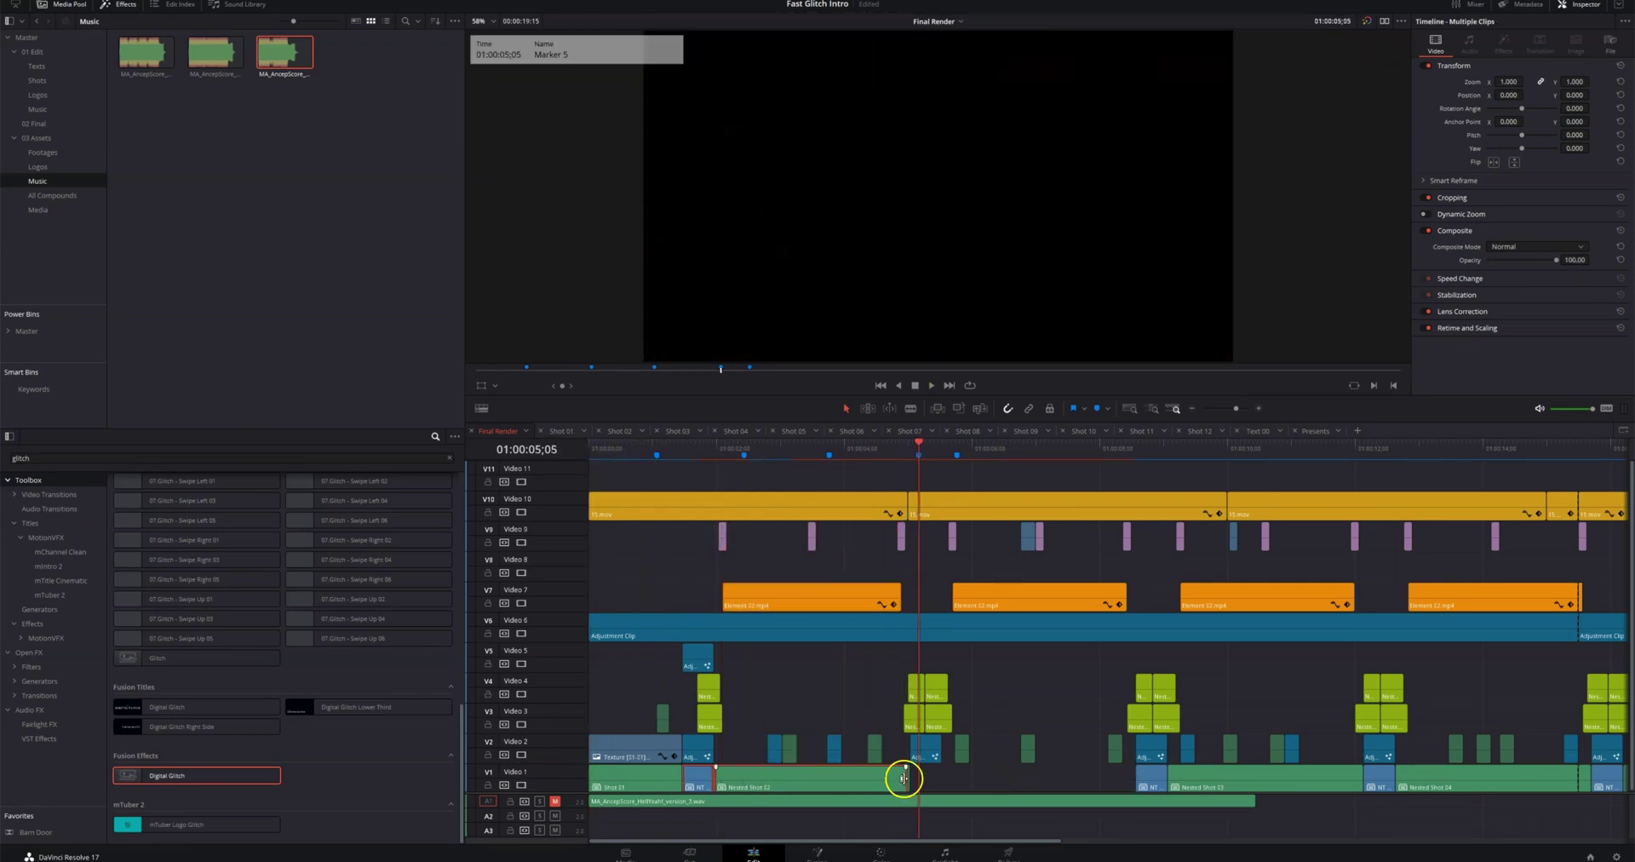
scroll(1019, 847, down, 5)
scroll(1019, 847, up, 5)
Step: Move the closing section with the Video 8 logo clips earlier to start at the last beat marker, and play the result
drag(1485, 506, 864, 507)
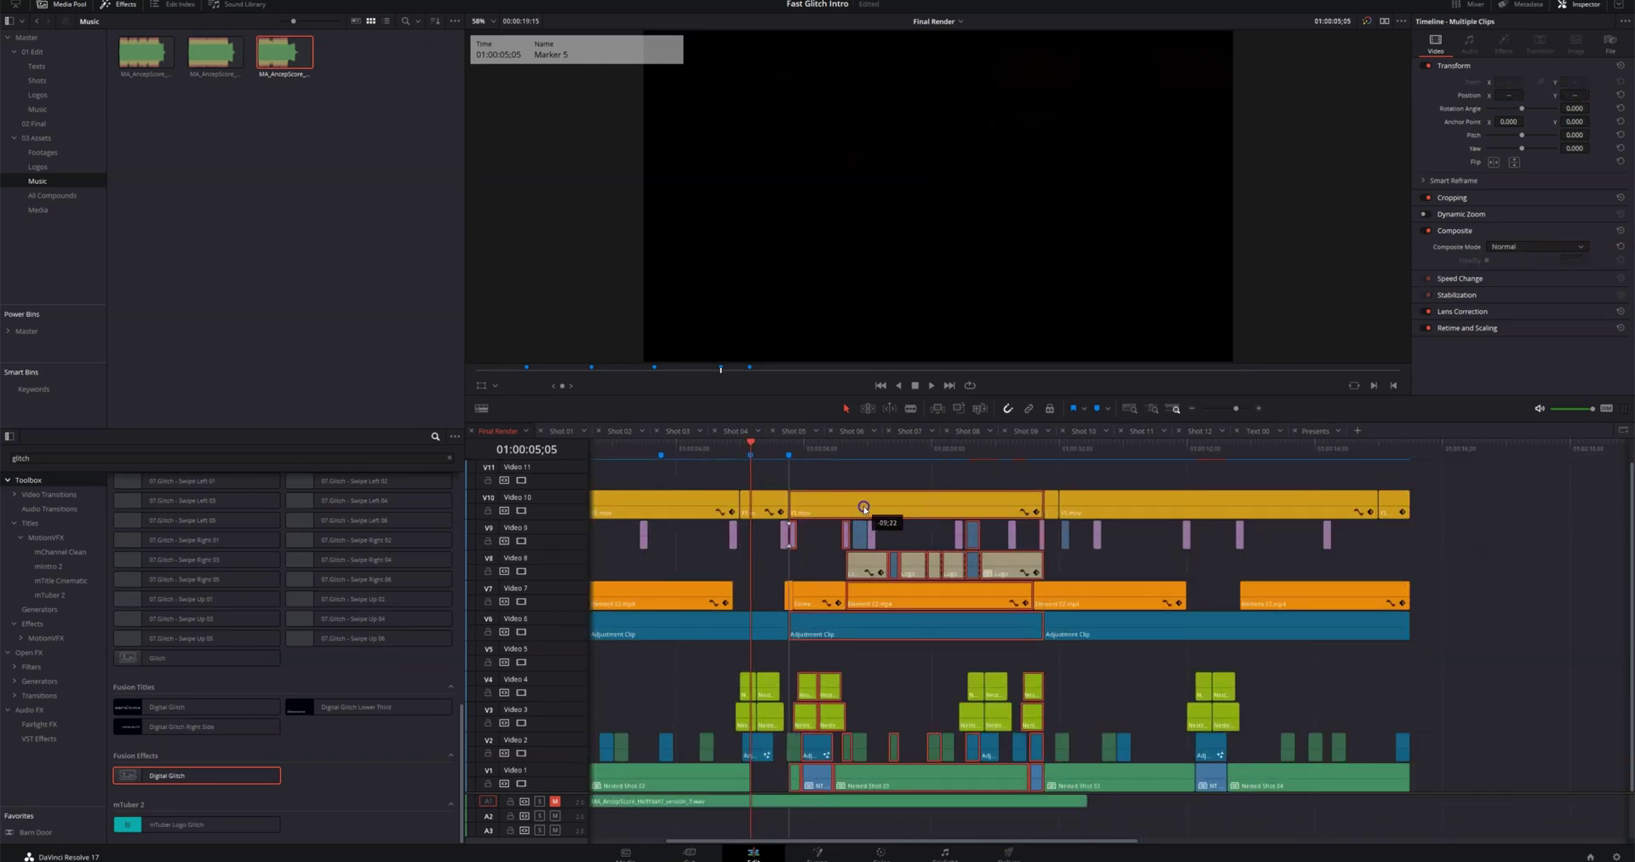
drag(1049, 482, 624, 573)
click(766, 765)
key(l)
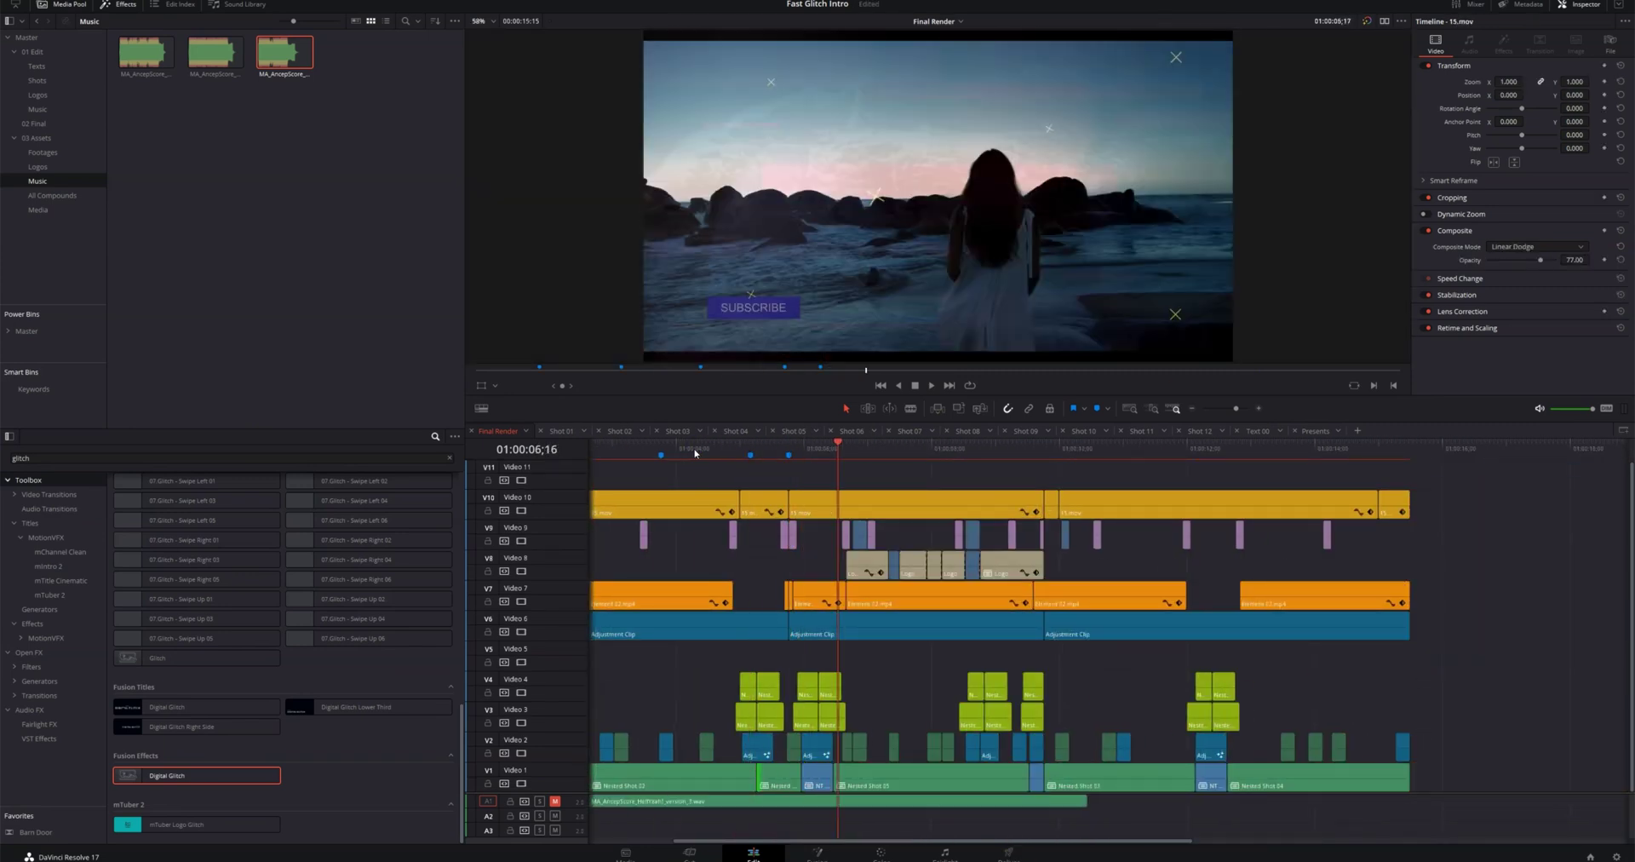
Step: Delete all the leftover clips after the closing logo section on every video track, and play Final Render from the start
drag(1464, 492, 1056, 749)
key(Delete)
click(1112, 450)
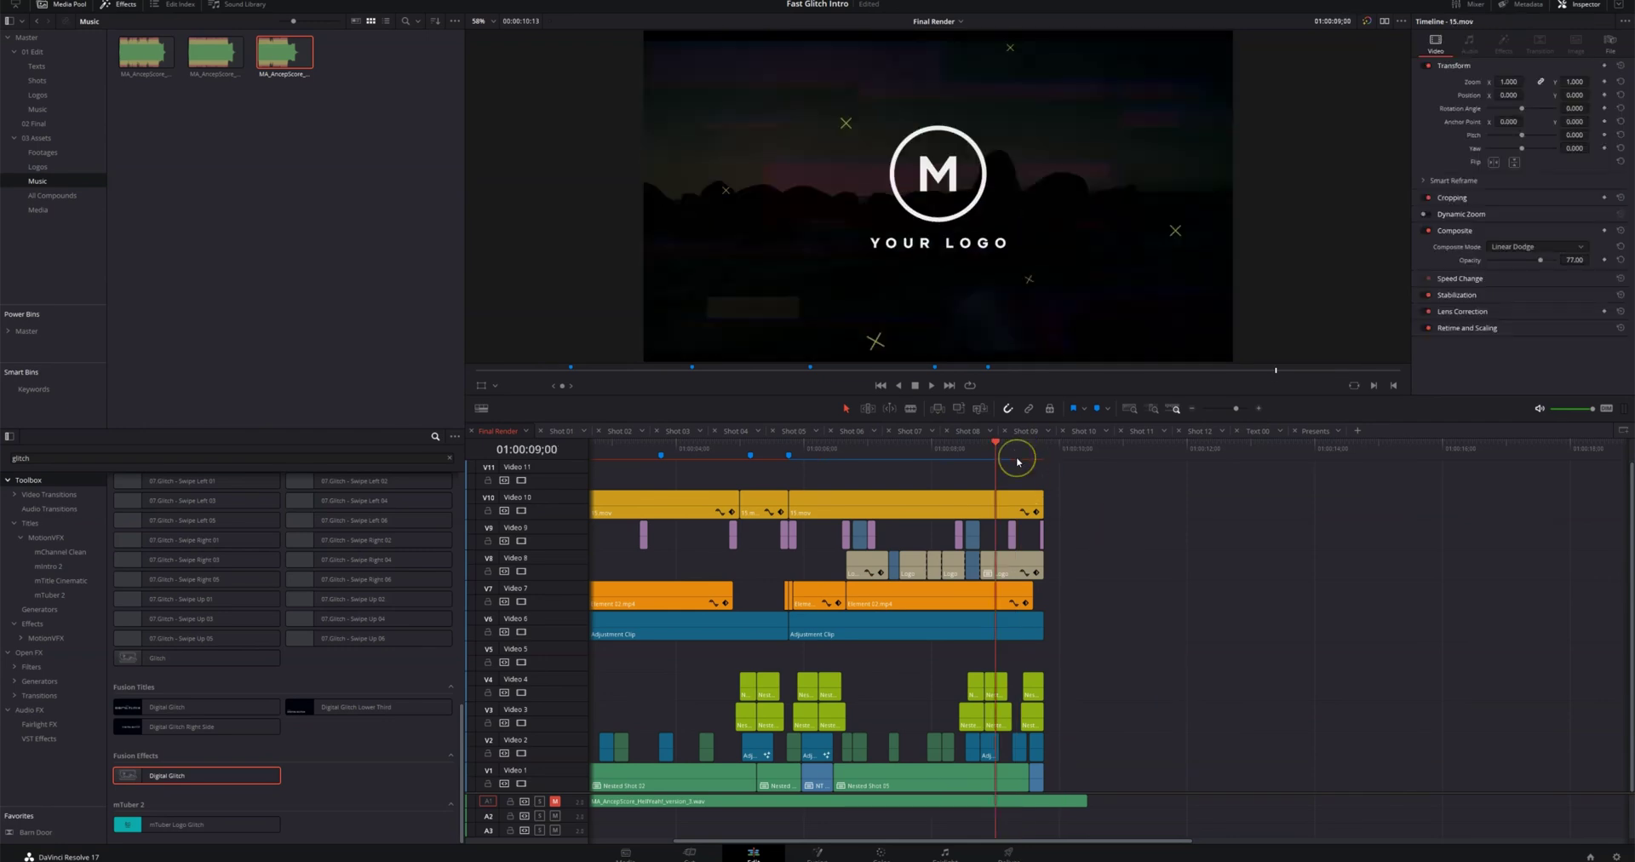
click(1407, 712)
key(Home)
key(l)
key(l)
key(l)
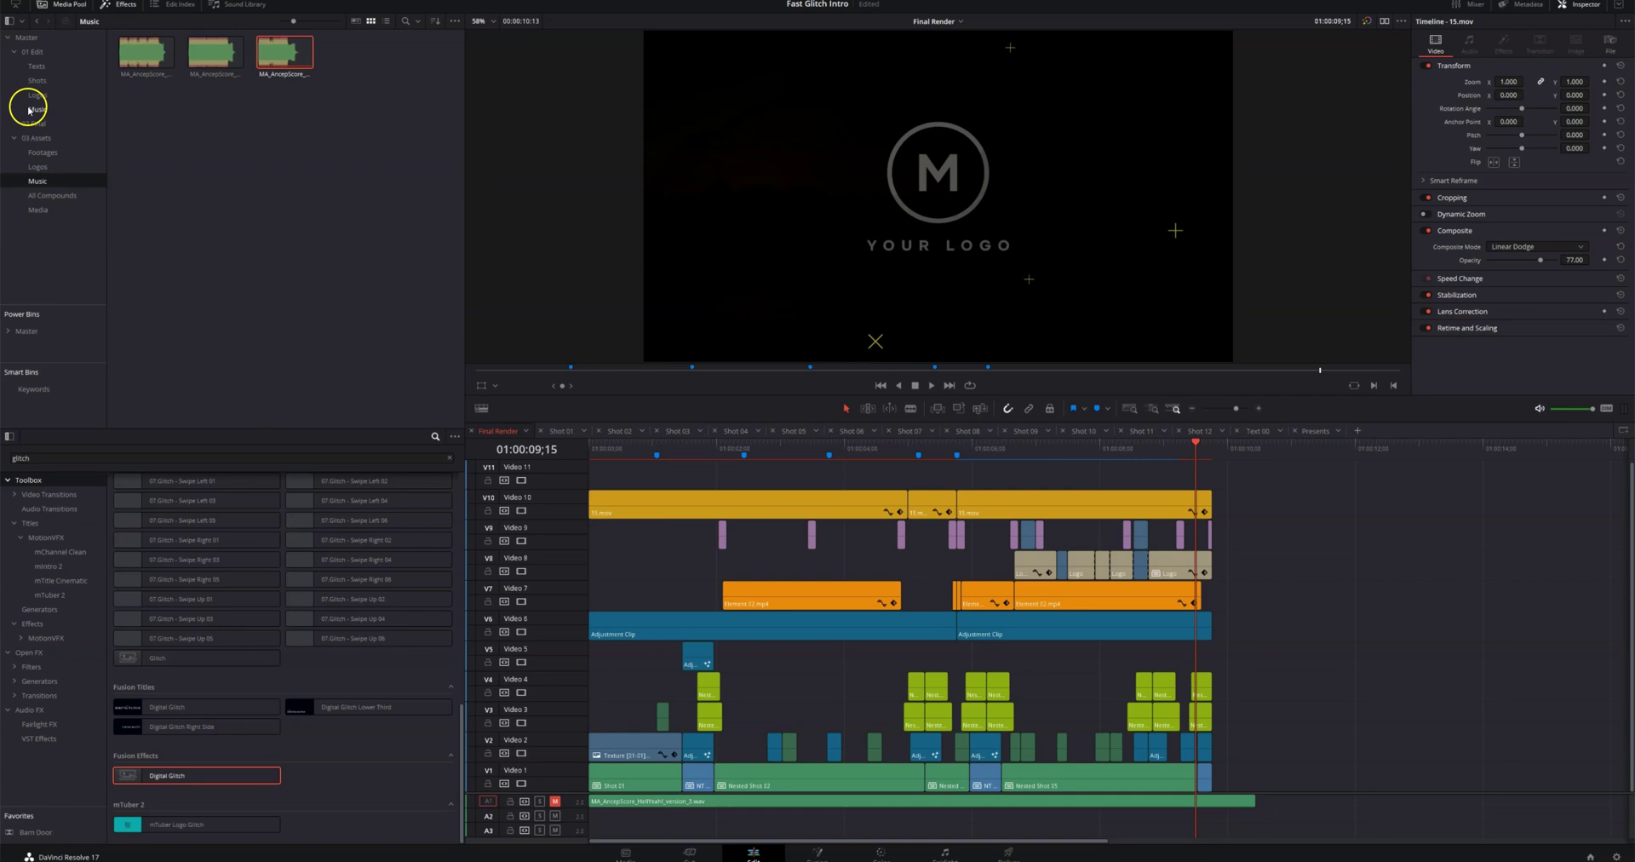
Step: In the Logo timeline, replace the placeholder logo with Light Gray Circle.png from the Media bin and set its zoom to 0.500
click(36, 94)
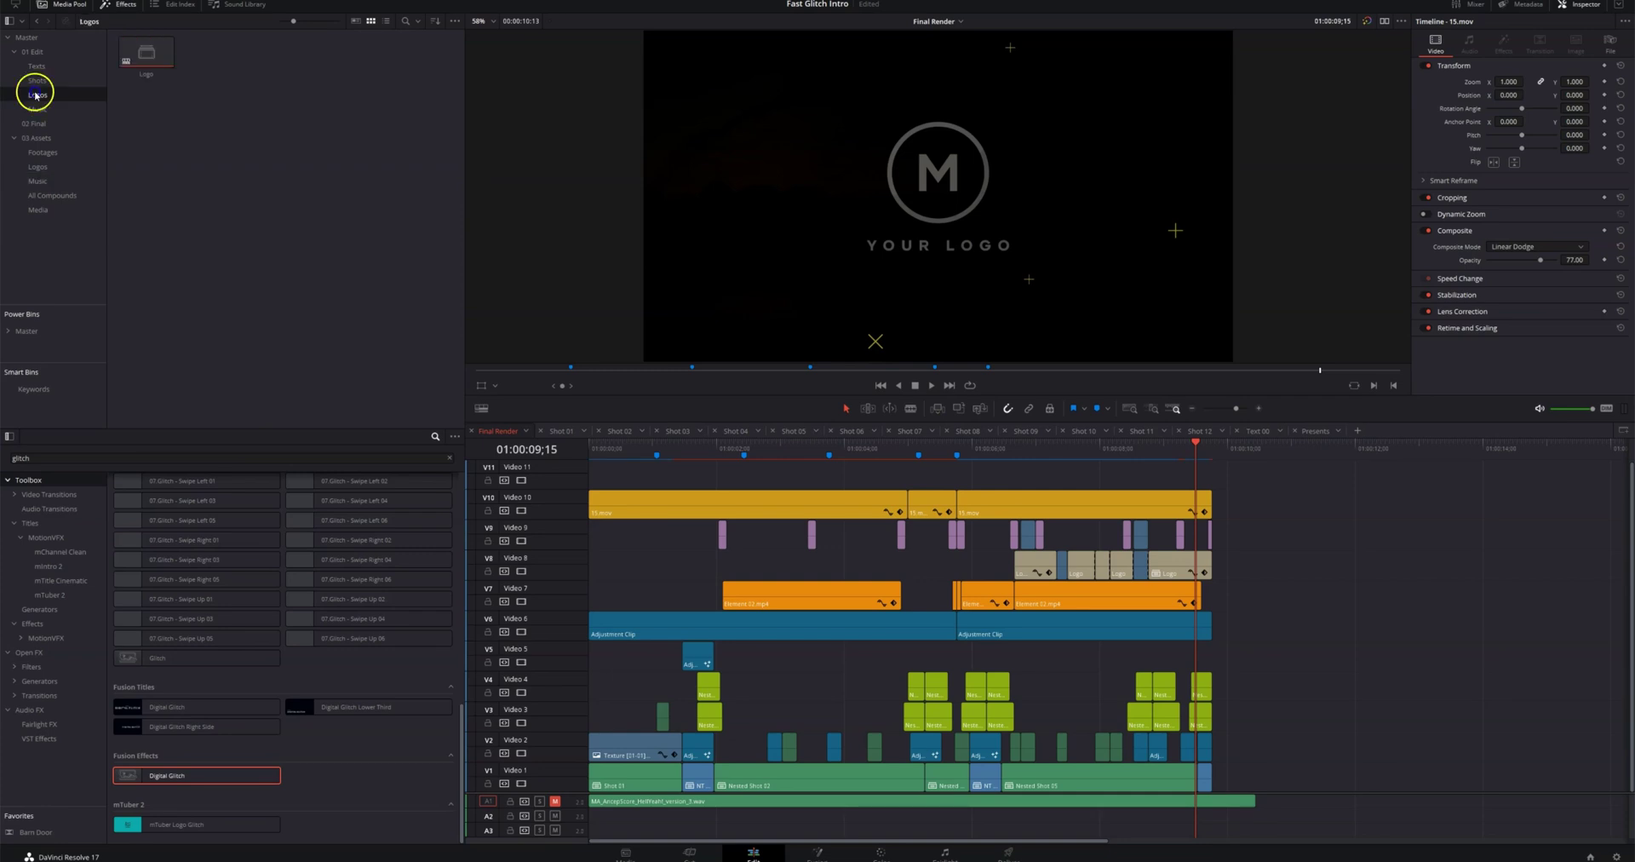
double_click(149, 58)
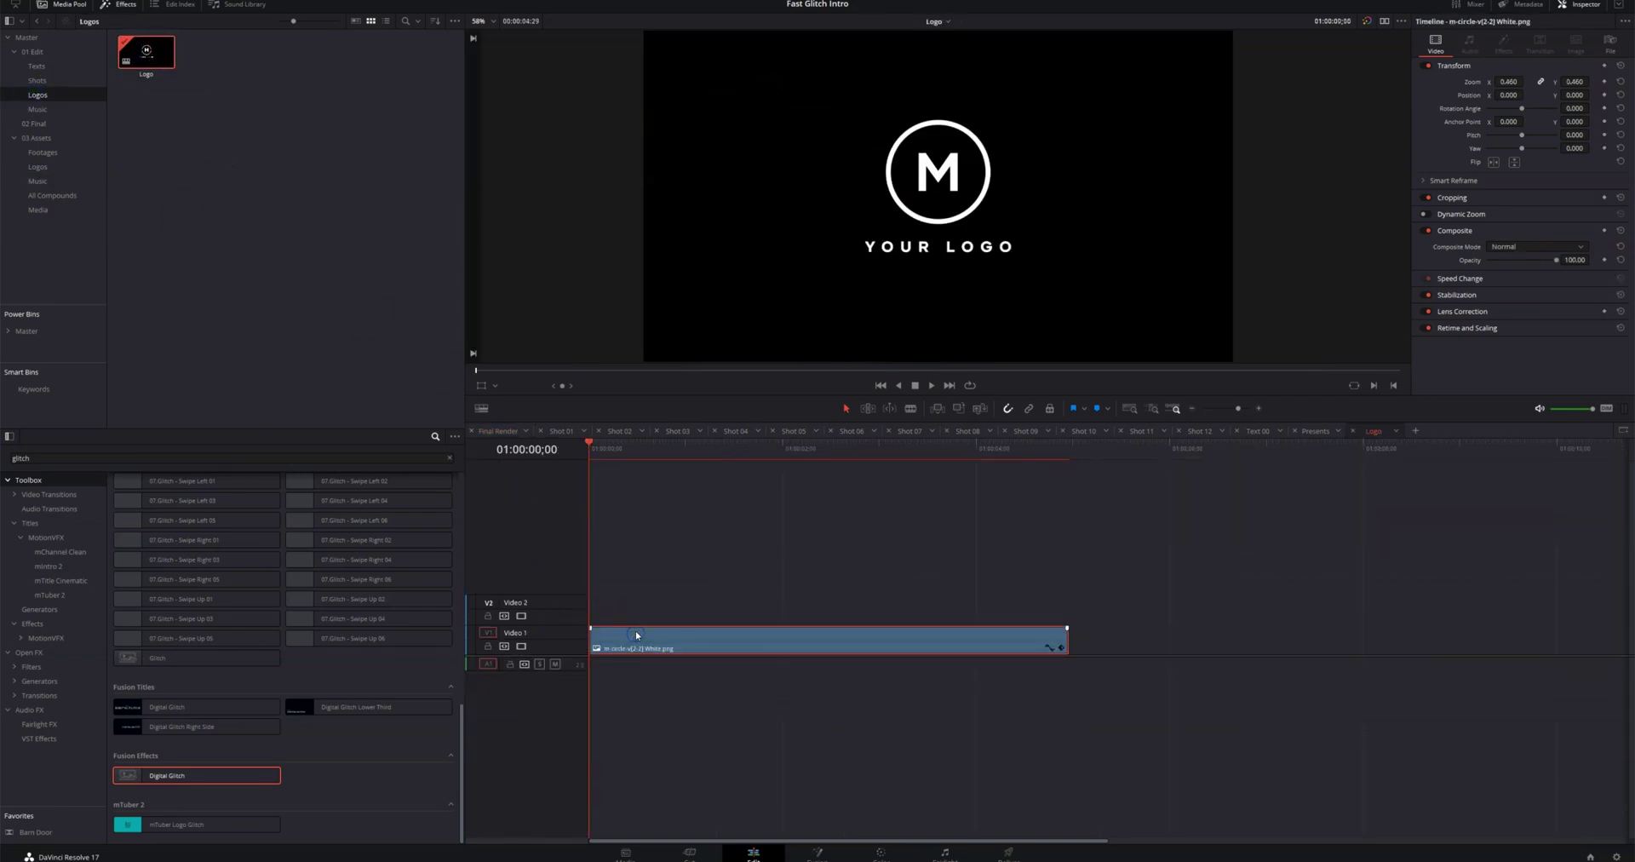
key(Delete)
click(37, 210)
drag(147, 100, 595, 651)
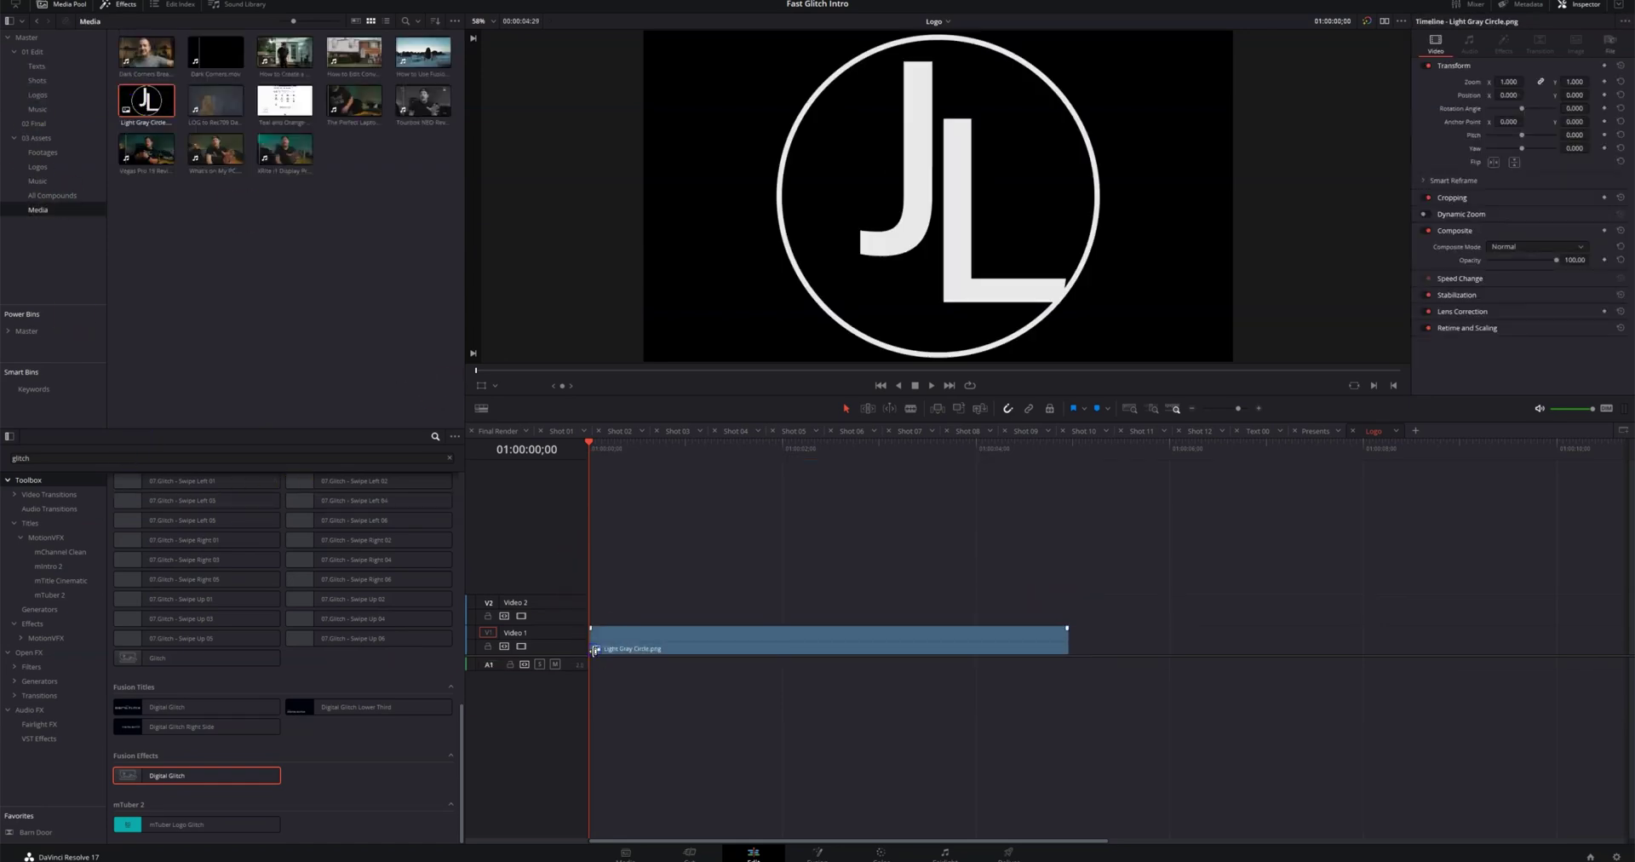
drag(1509, 81, 1484, 82)
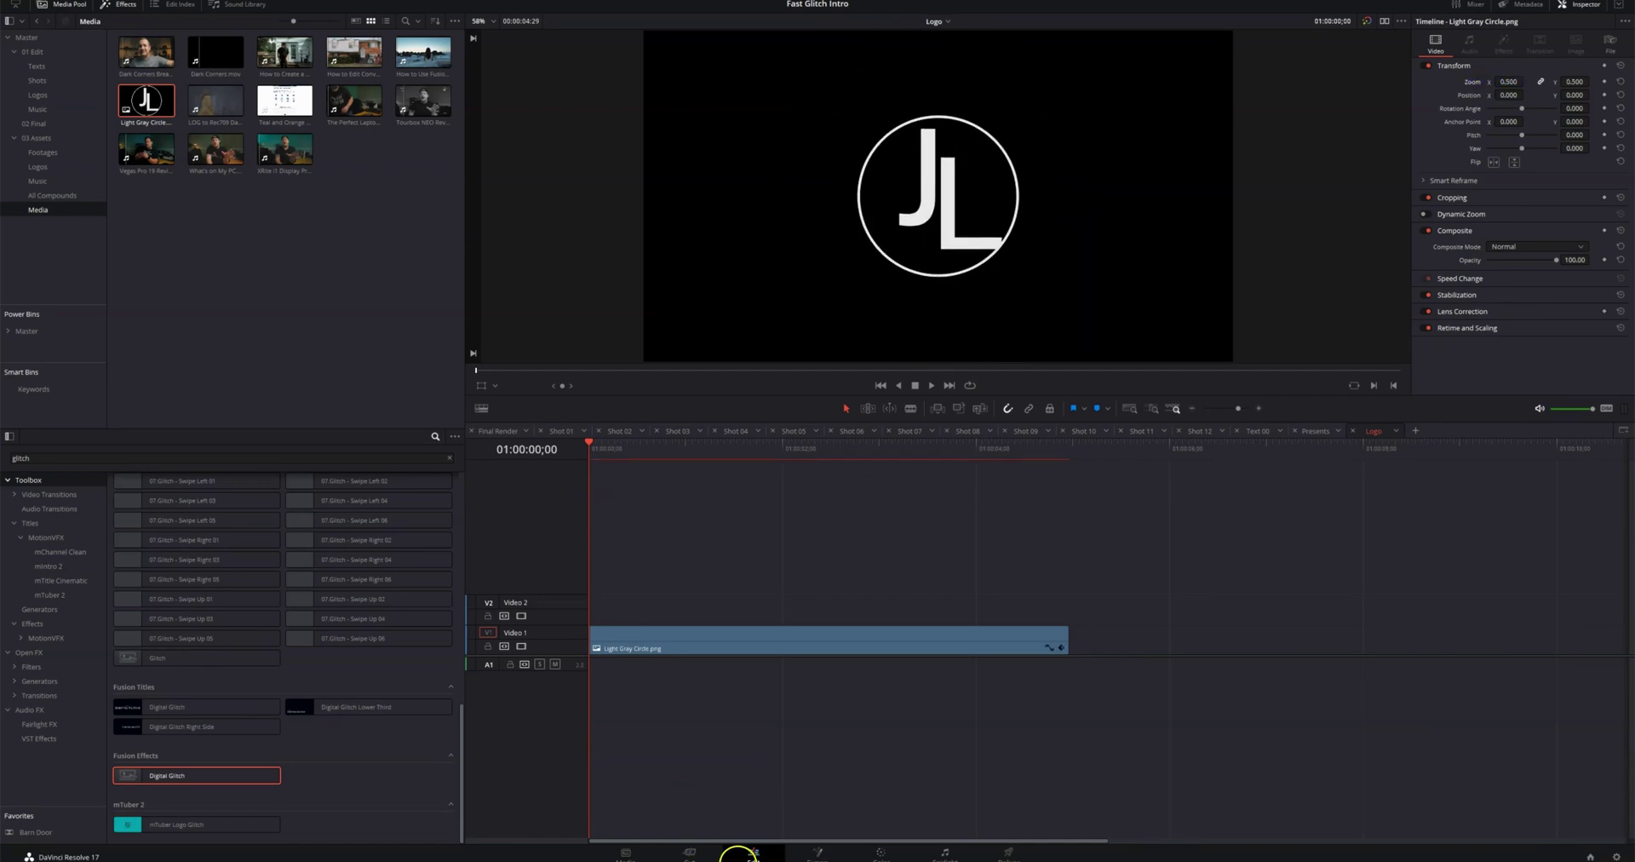
Step: Return to the Final Render timeline and play it from the start to review the intro
click(500, 431)
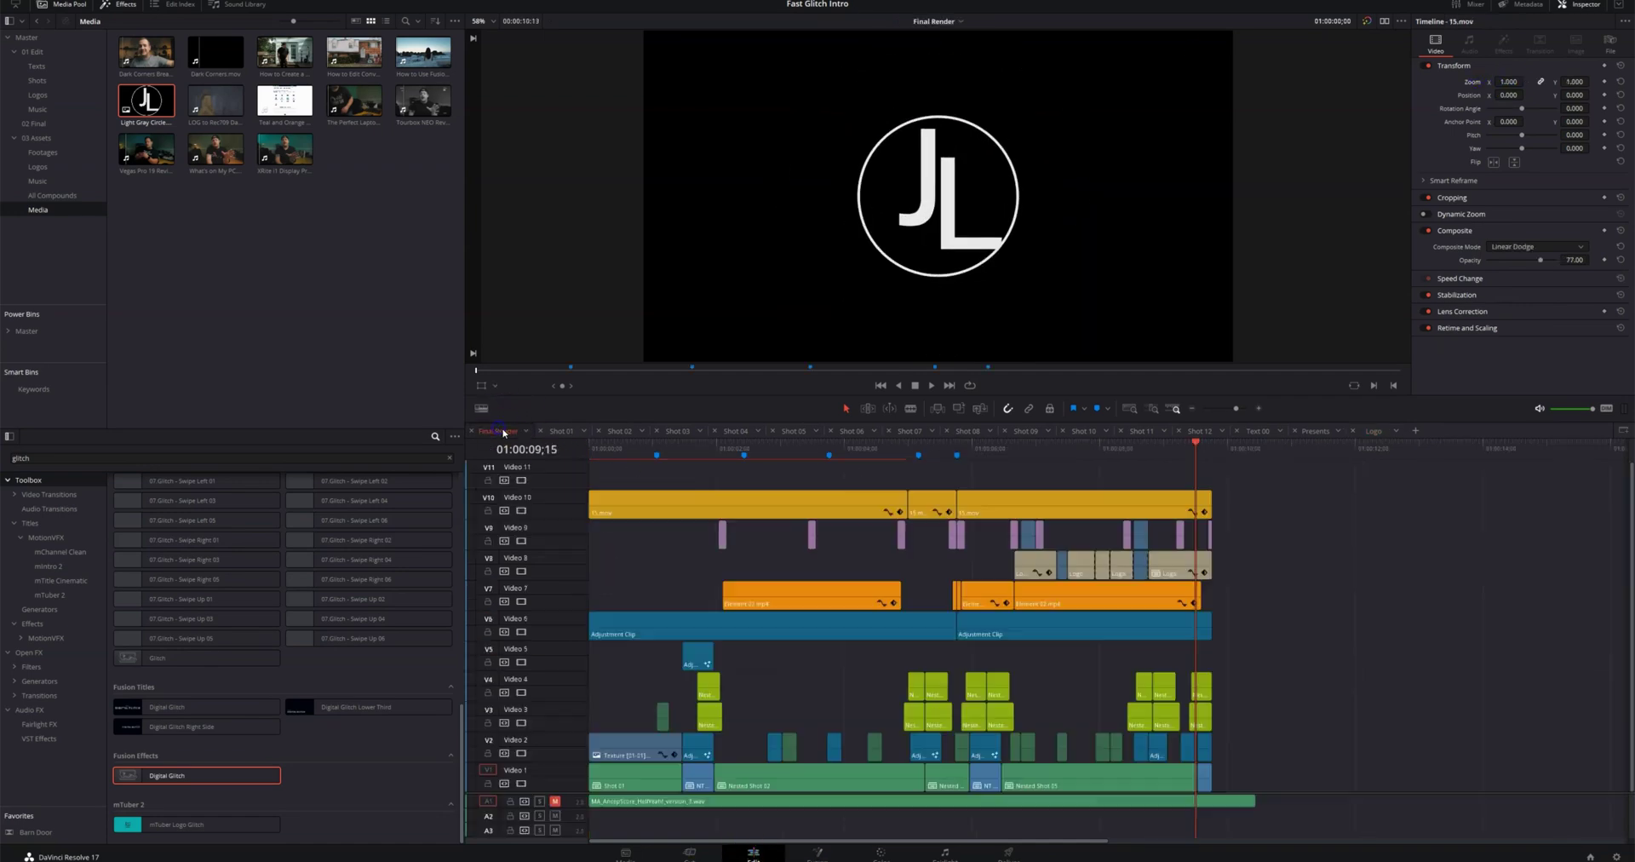
key(Home)
key(space)
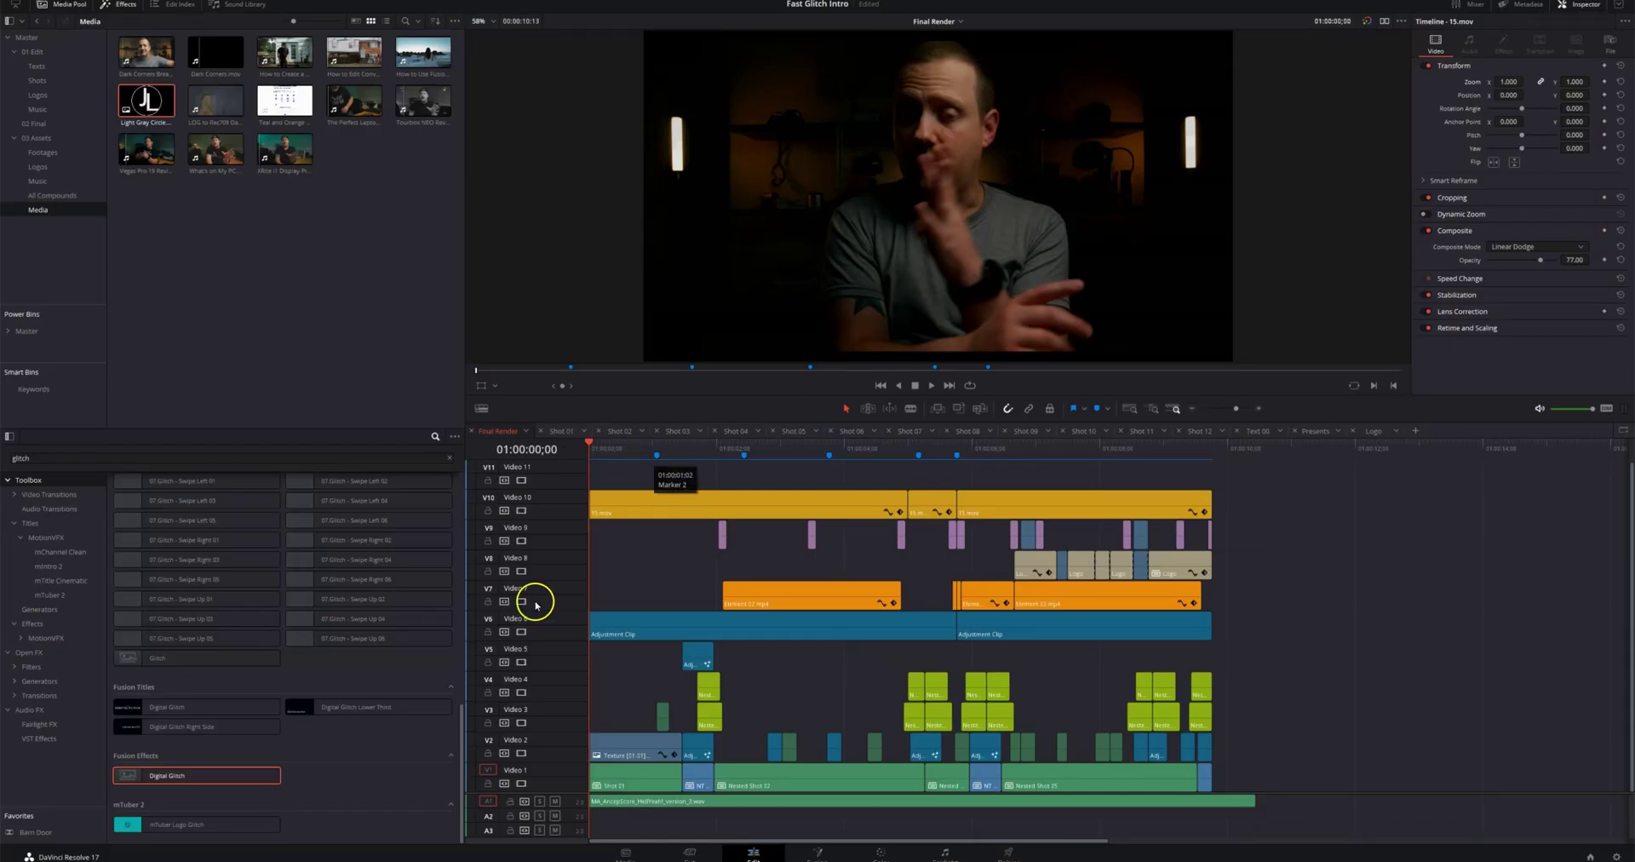
Step: Add a Text+ title on Video 5 at the start of Final Render, in front of the adjustment clip
scroll(260, 528, up, 5)
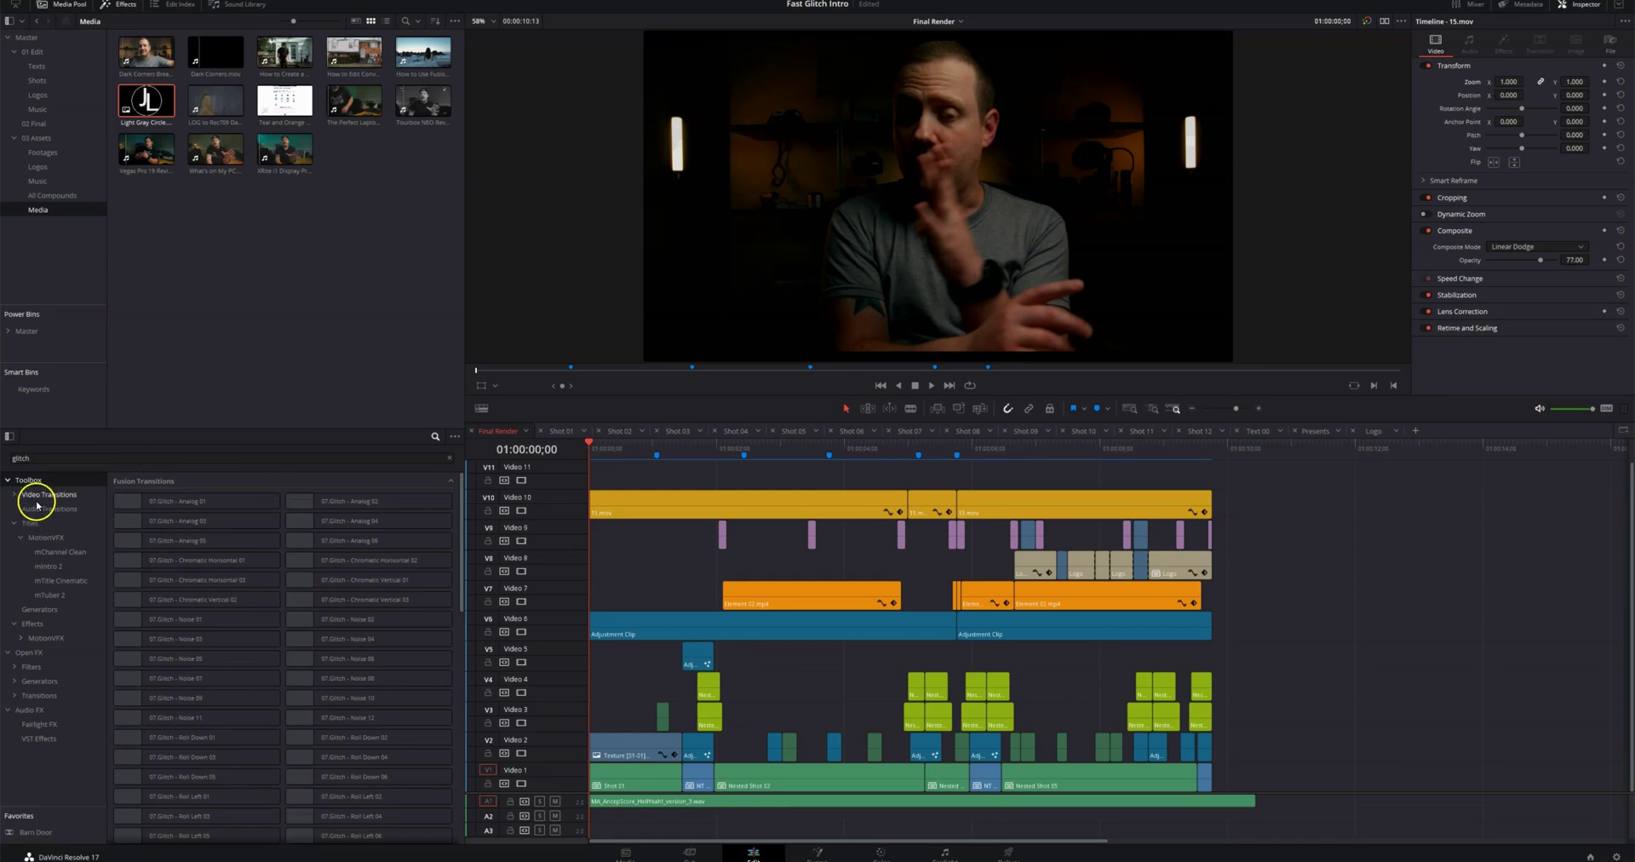
click(451, 459)
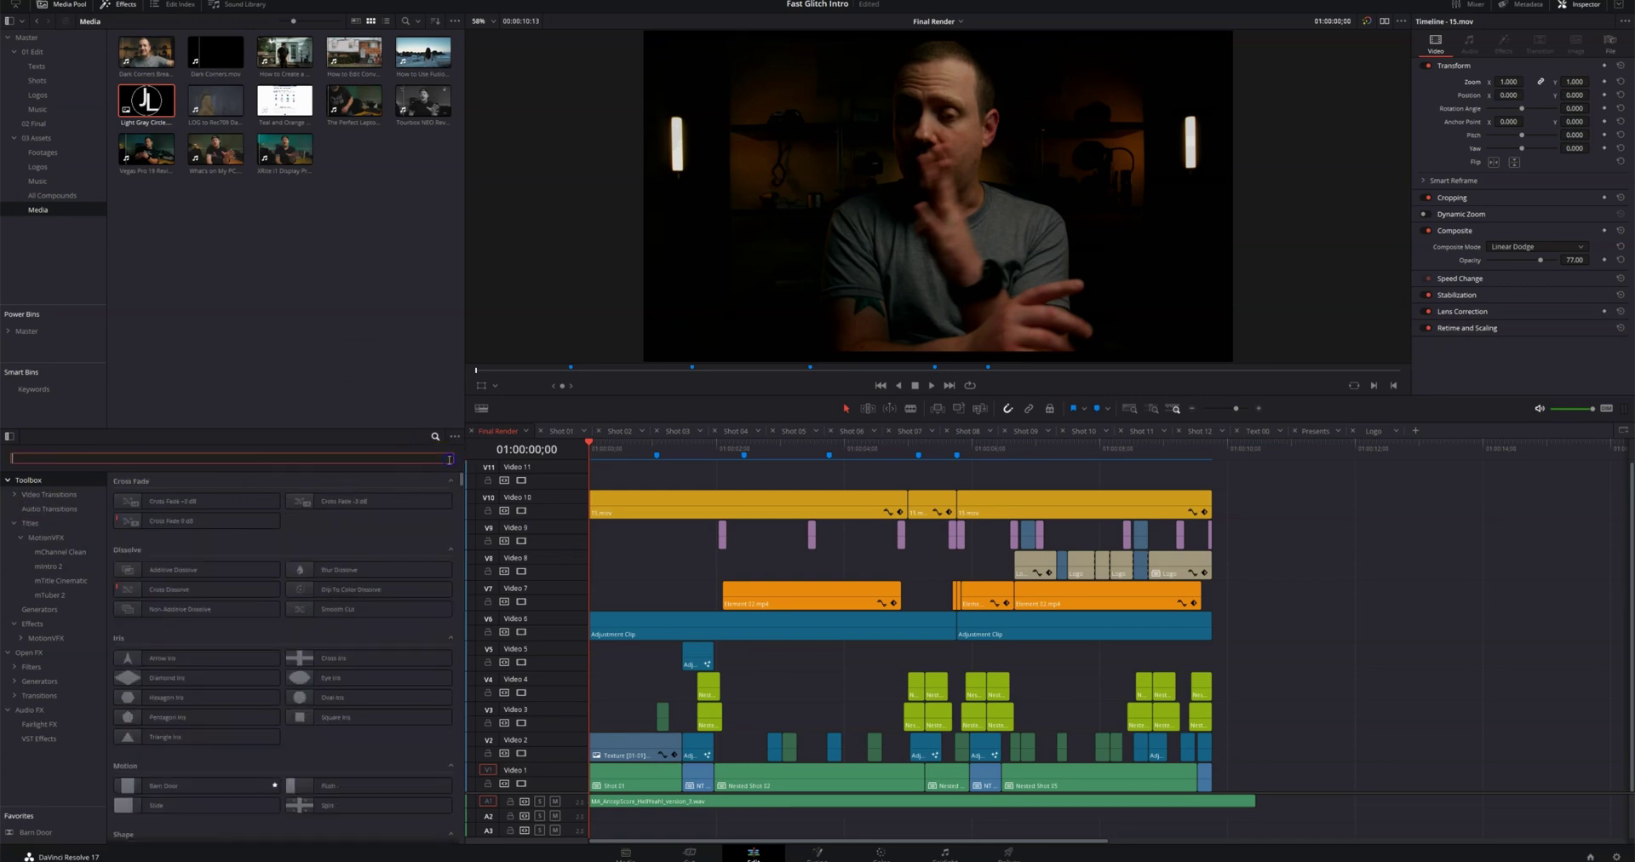
click(30, 523)
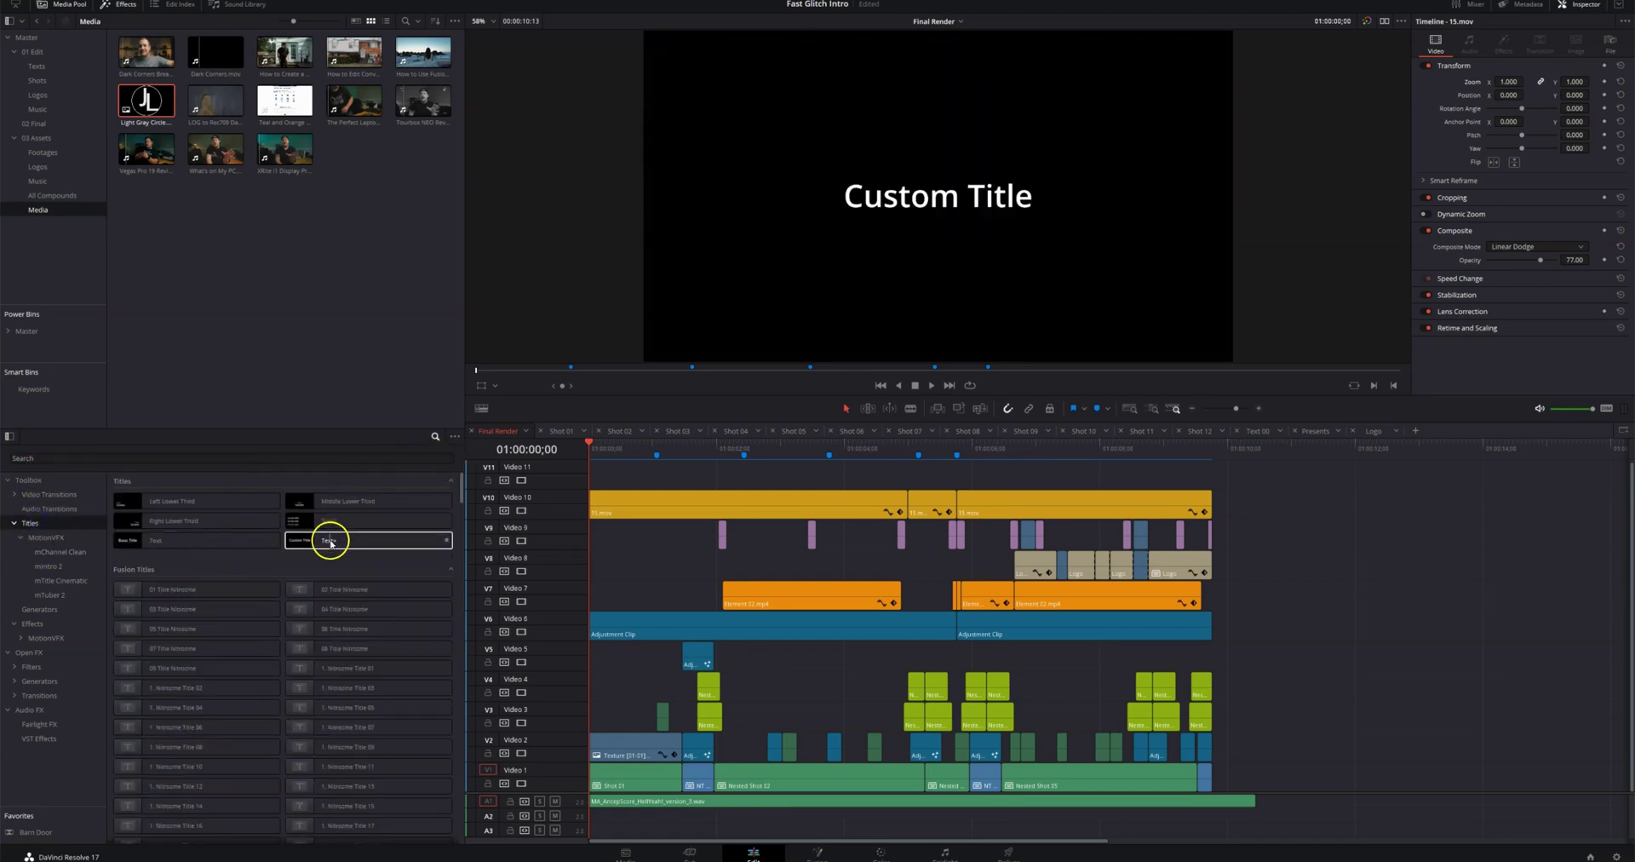
drag(325, 536, 596, 657)
key(space)
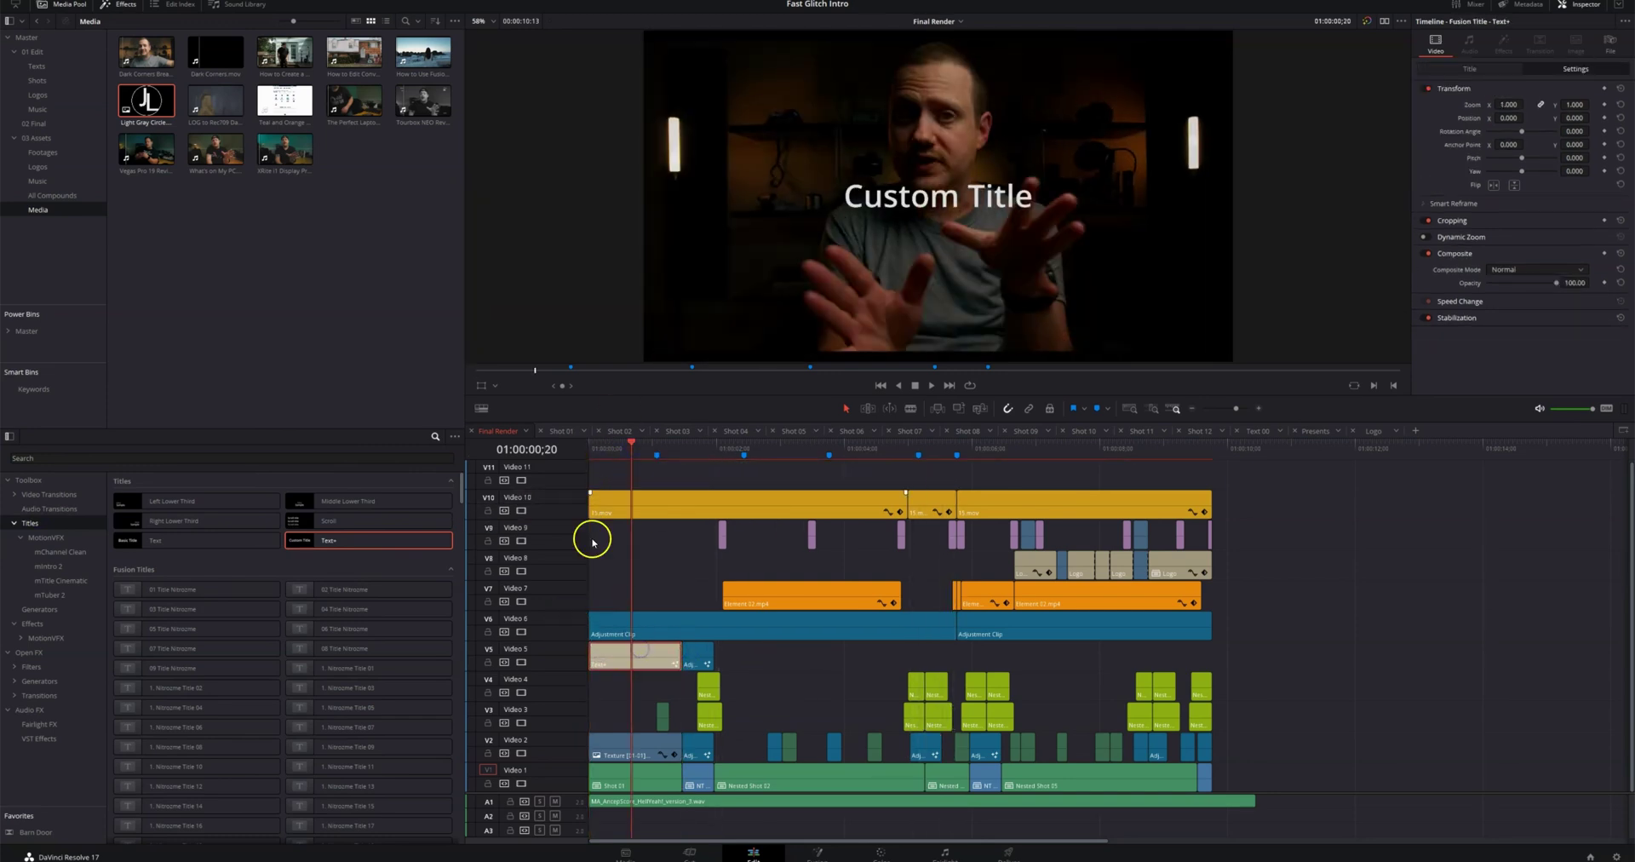
Step: Replace the opening Text+ title's placeholder text with the presenter's full name in capitals
click(1470, 68)
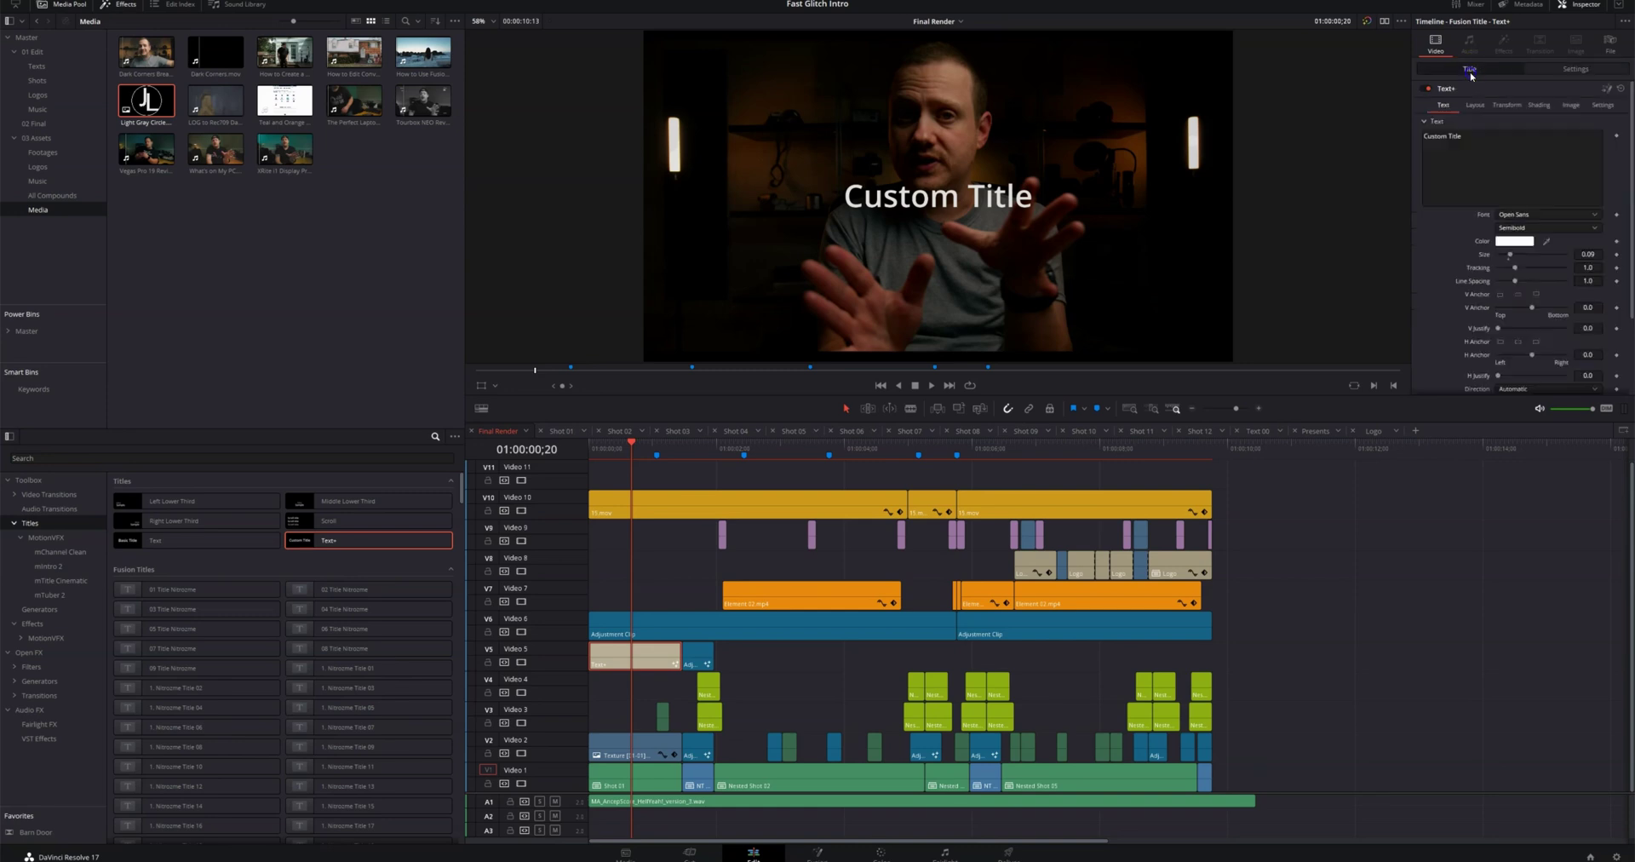
click(1474, 153)
key(ctrl+a)
text(JAY LIPPMAN)
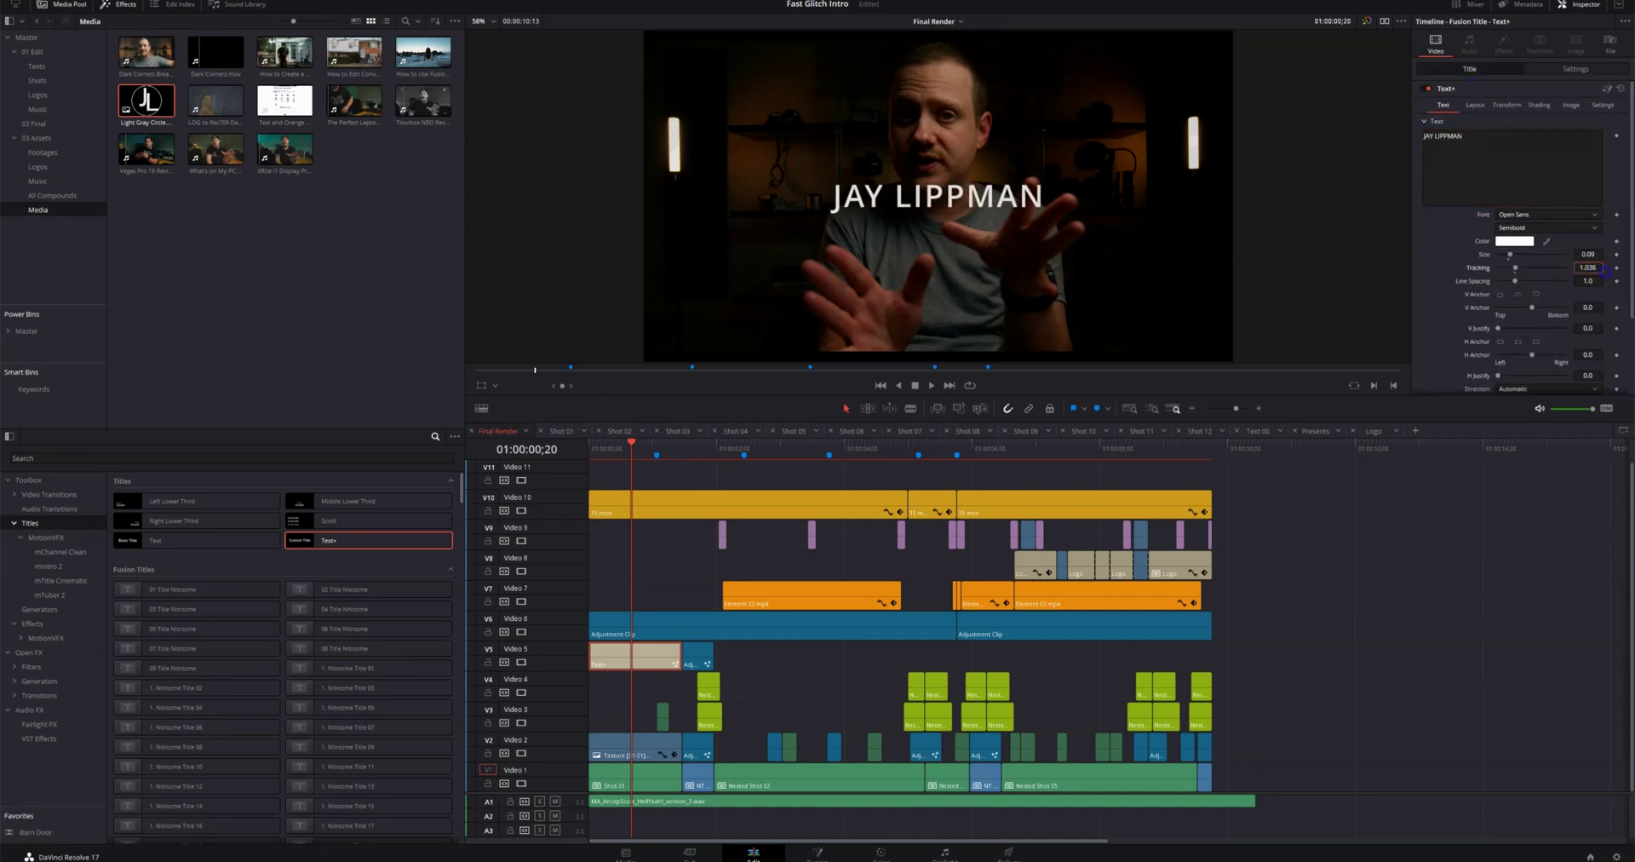
Step: Format the opening name title in Muli SemiBold with size 0.1461 and tracking 1.052
drag(1588, 267, 1622, 254)
click(1518, 215)
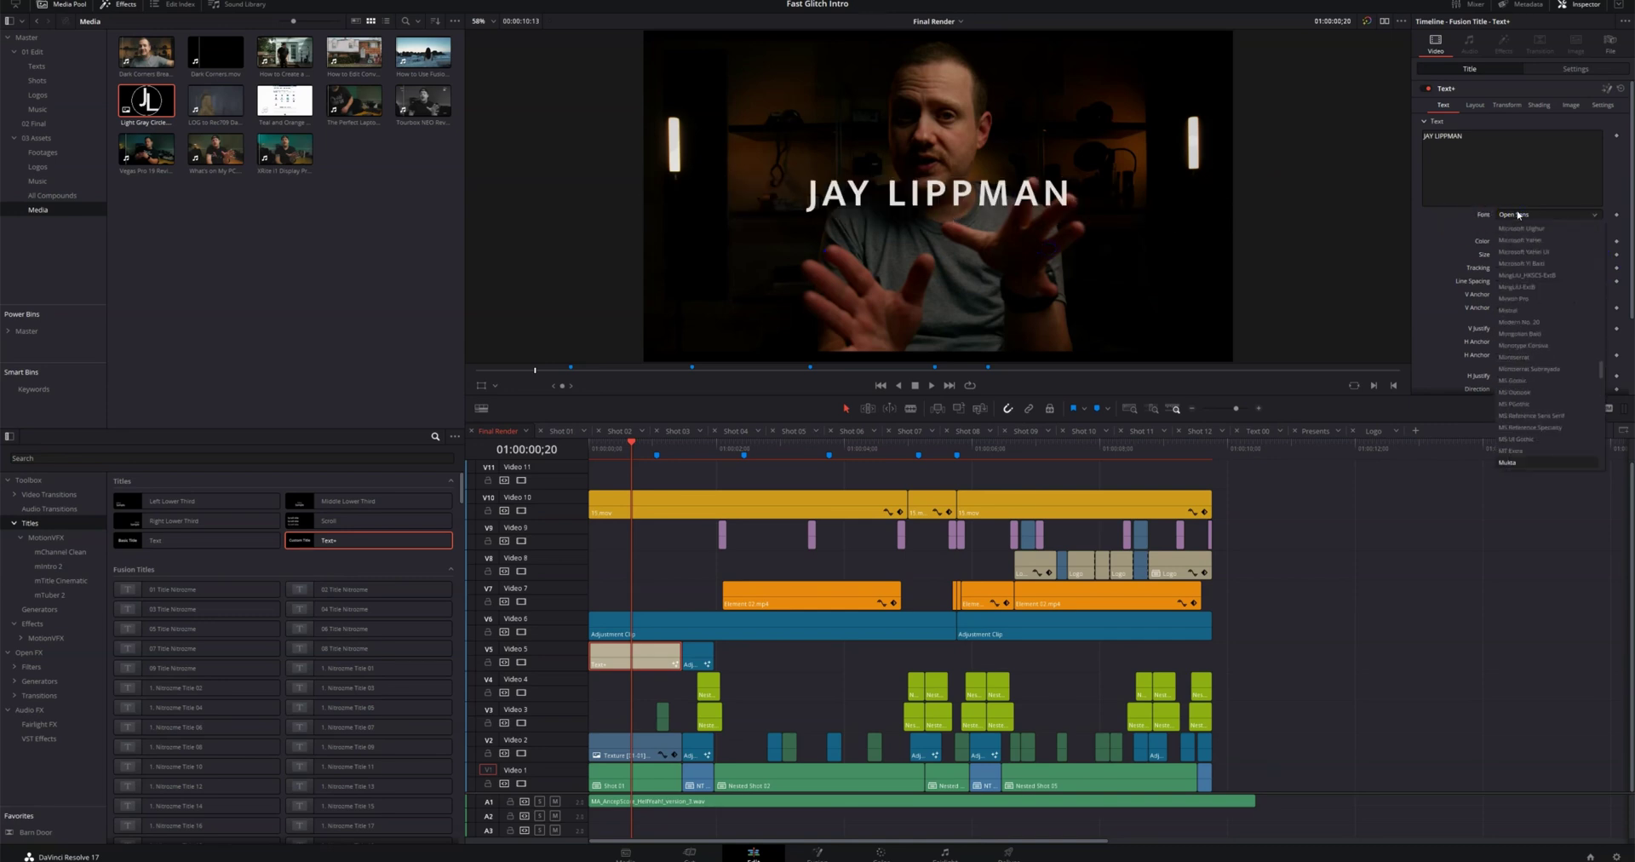
scroll(1524, 341, down, 2)
click(1533, 357)
click(1547, 228)
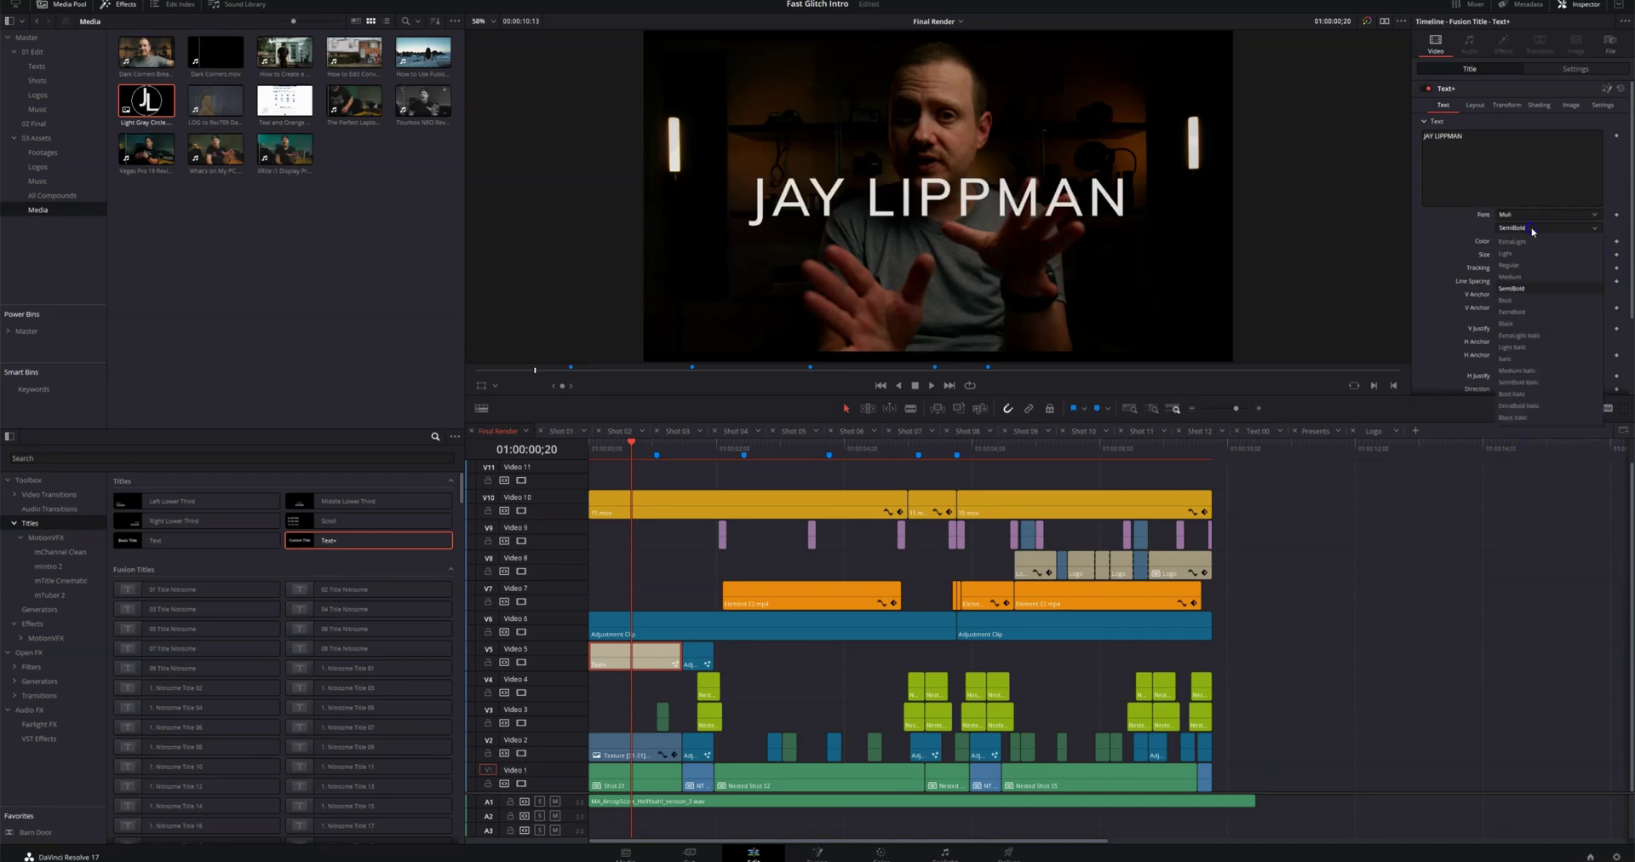
click(1505, 288)
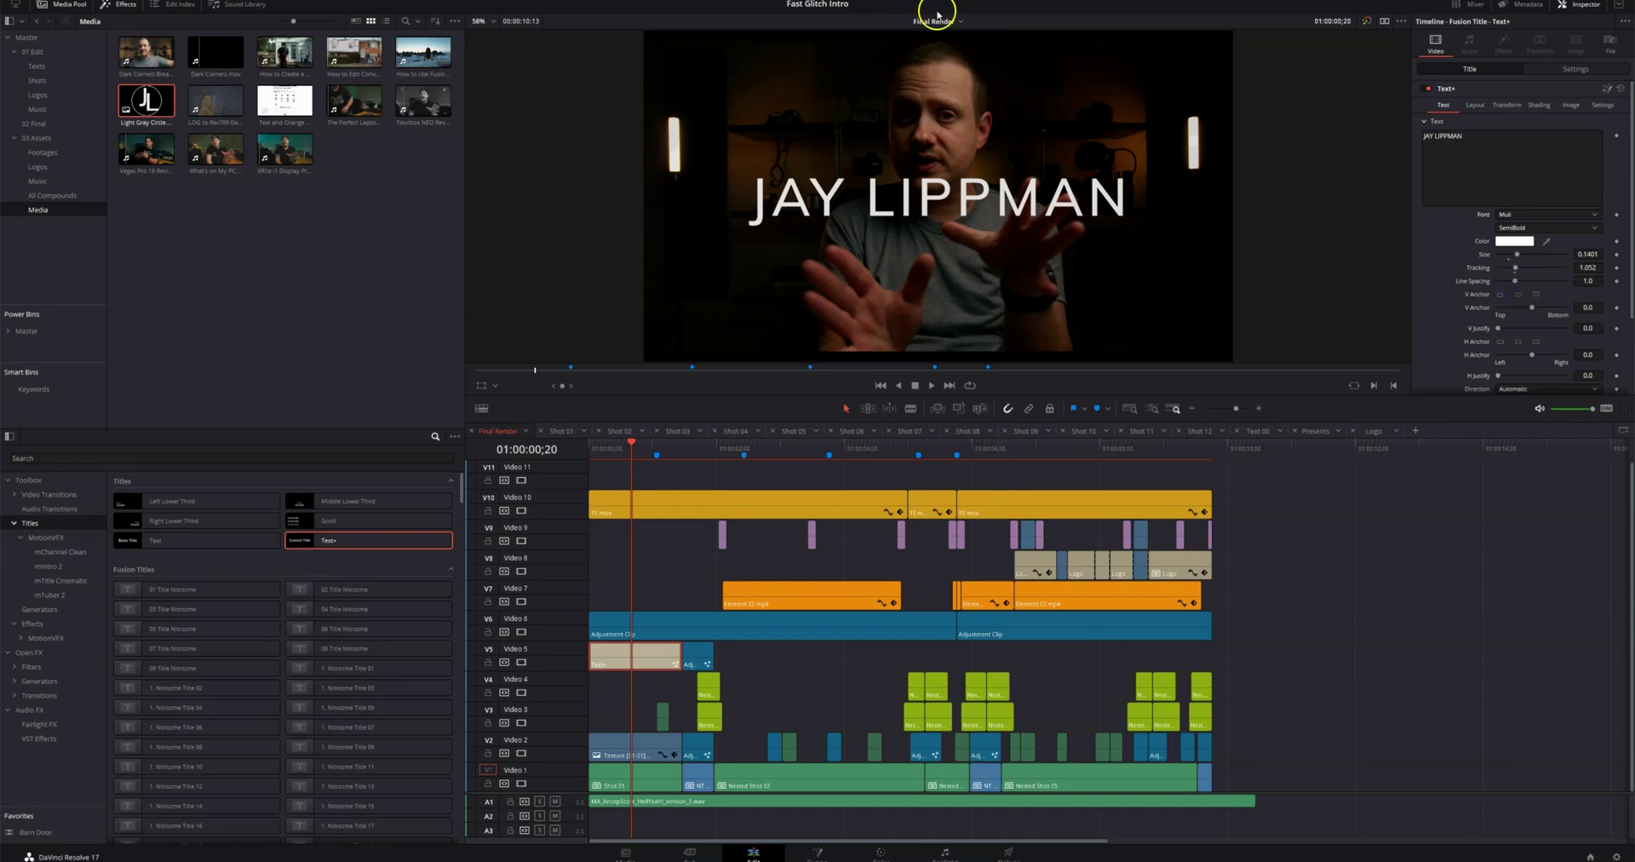
Step: Add another Text+ title on Video 11 above the start of Nested Shot 02 and shorten its end to just before the last beat marker
drag(161, 287, 711, 479)
drag(1031, 479, 946, 479)
click(814, 469)
Step: Cut the Video 11 title on the beats at 01:00:03;02 and 01:00:04;12
key(Left)
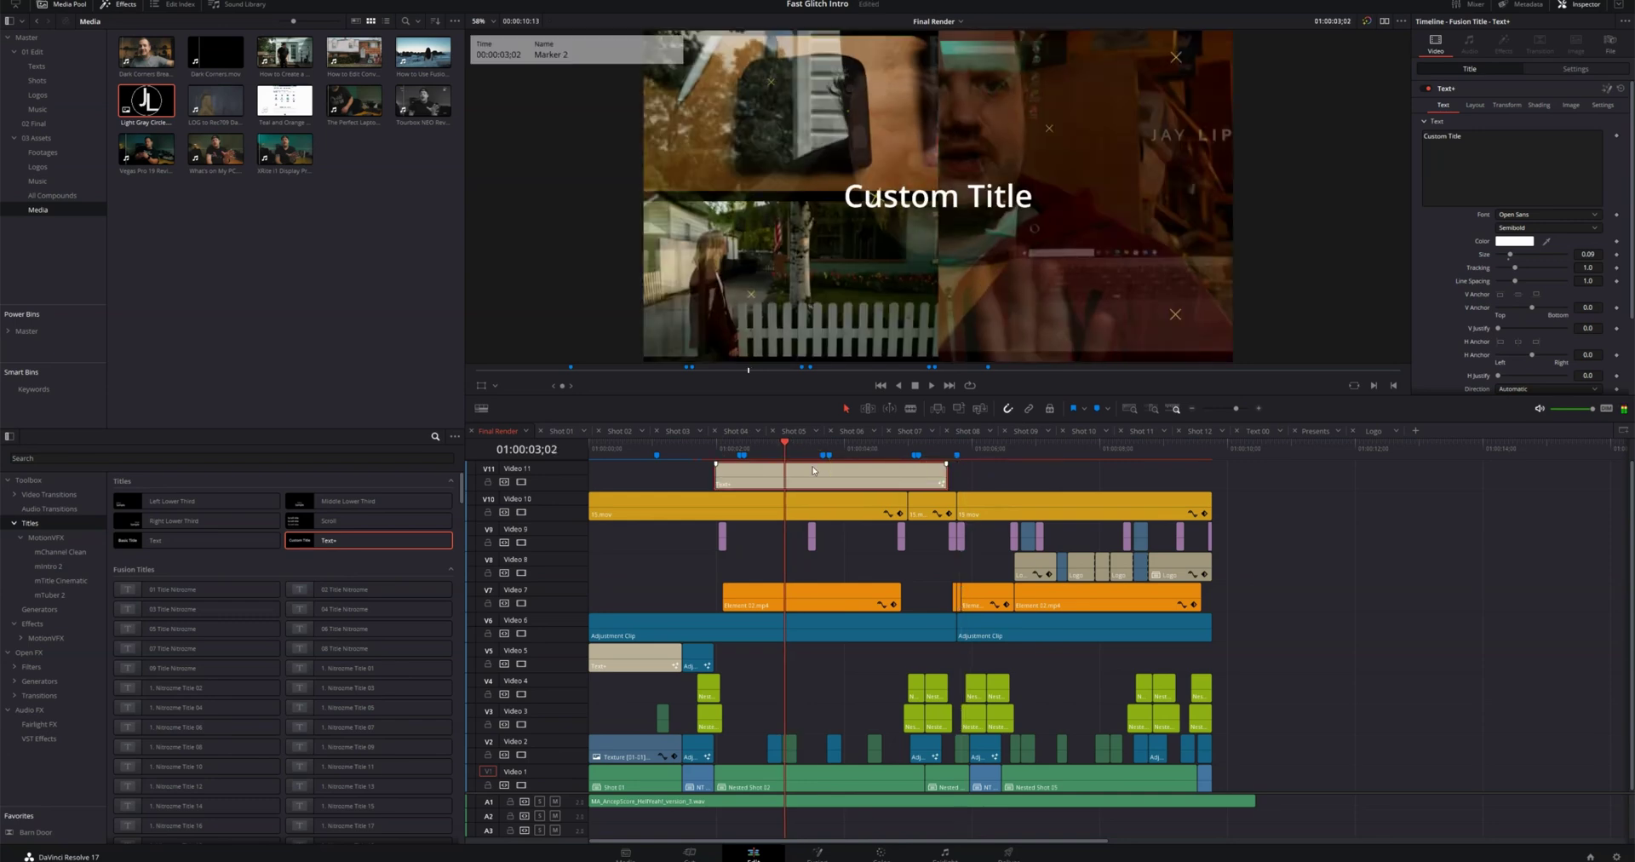
key(ctrl+b)
key(space)
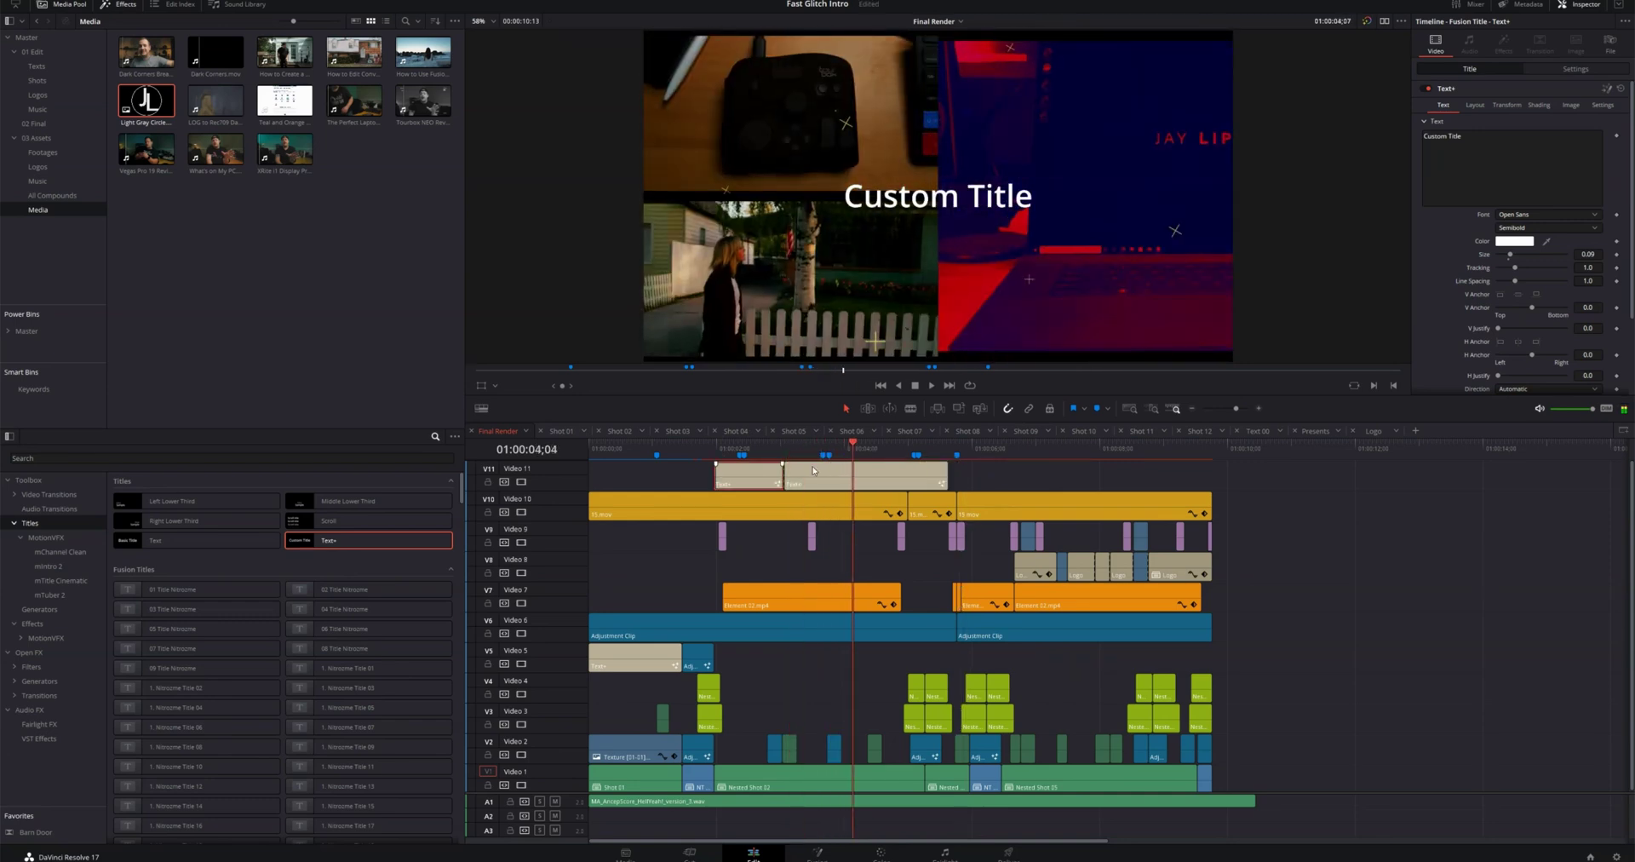
key(ctrl+b)
Step: Add two tracks above Video 11 and stagger the three title pieces across Video 11, 12 and 13 so they all end together
right_click(555, 471)
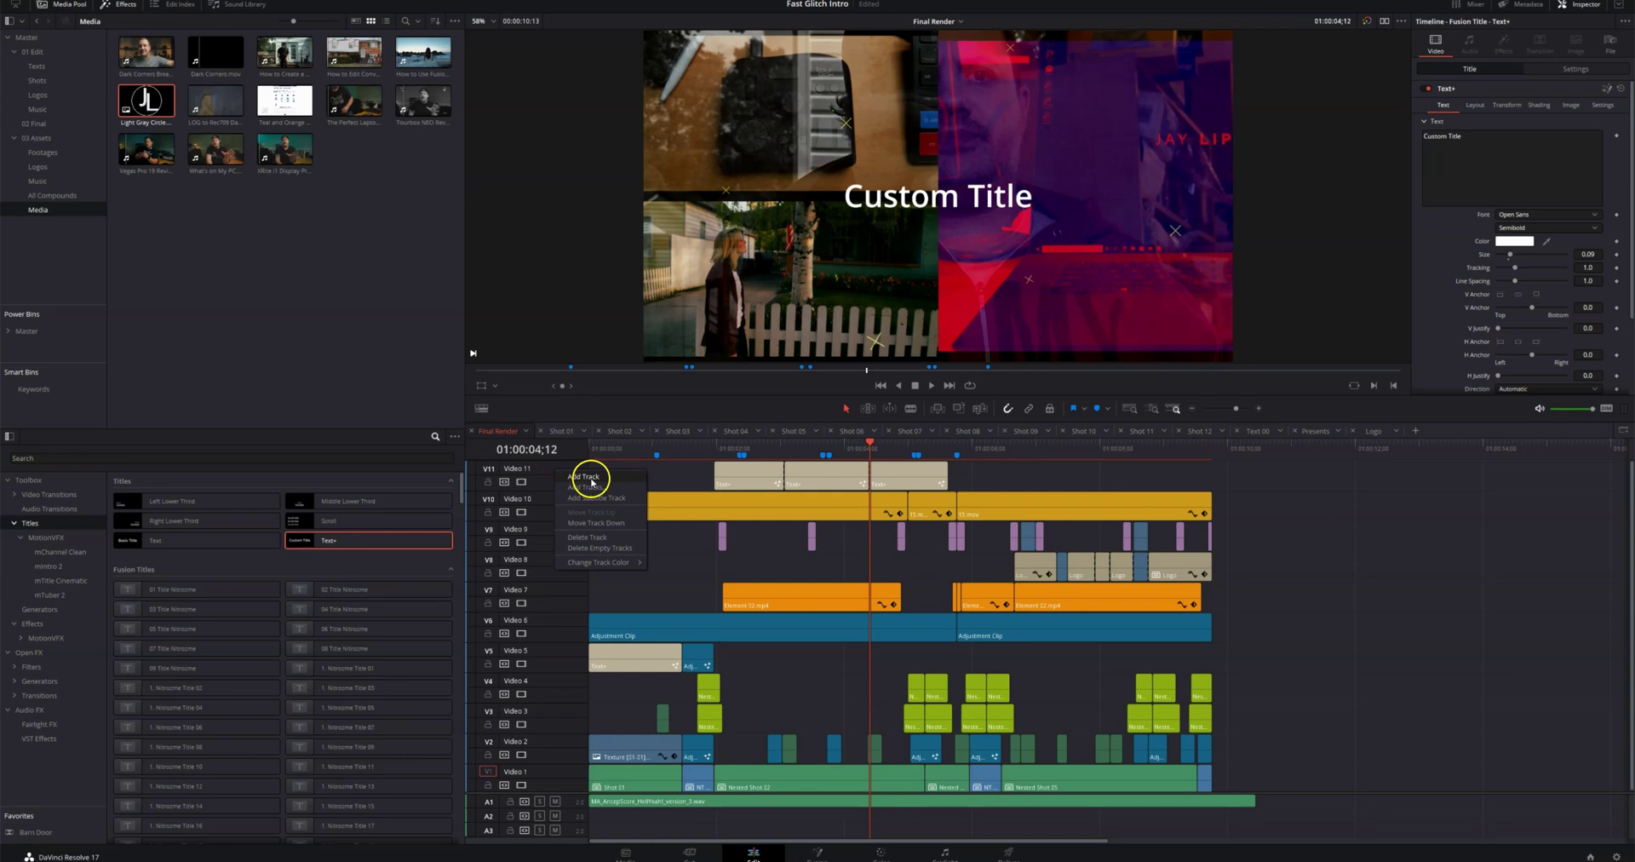
click(592, 478)
right_click(554, 471)
click(570, 481)
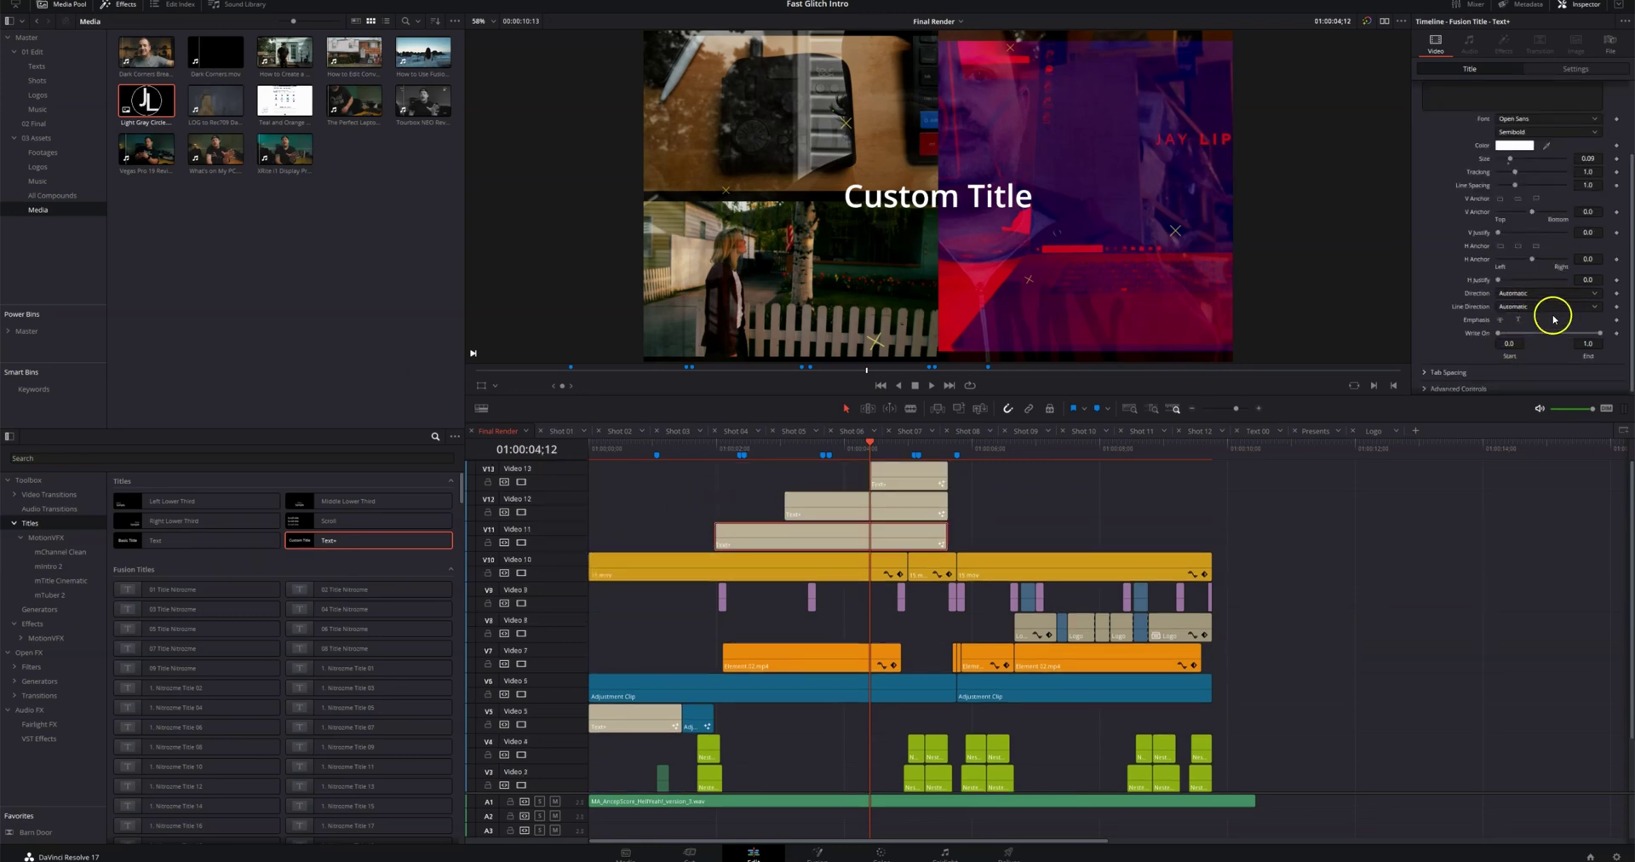
Step: Move the Video 11 title to the frame's upper left and the Video 13 title to position X 531, Y -386
click(1572, 70)
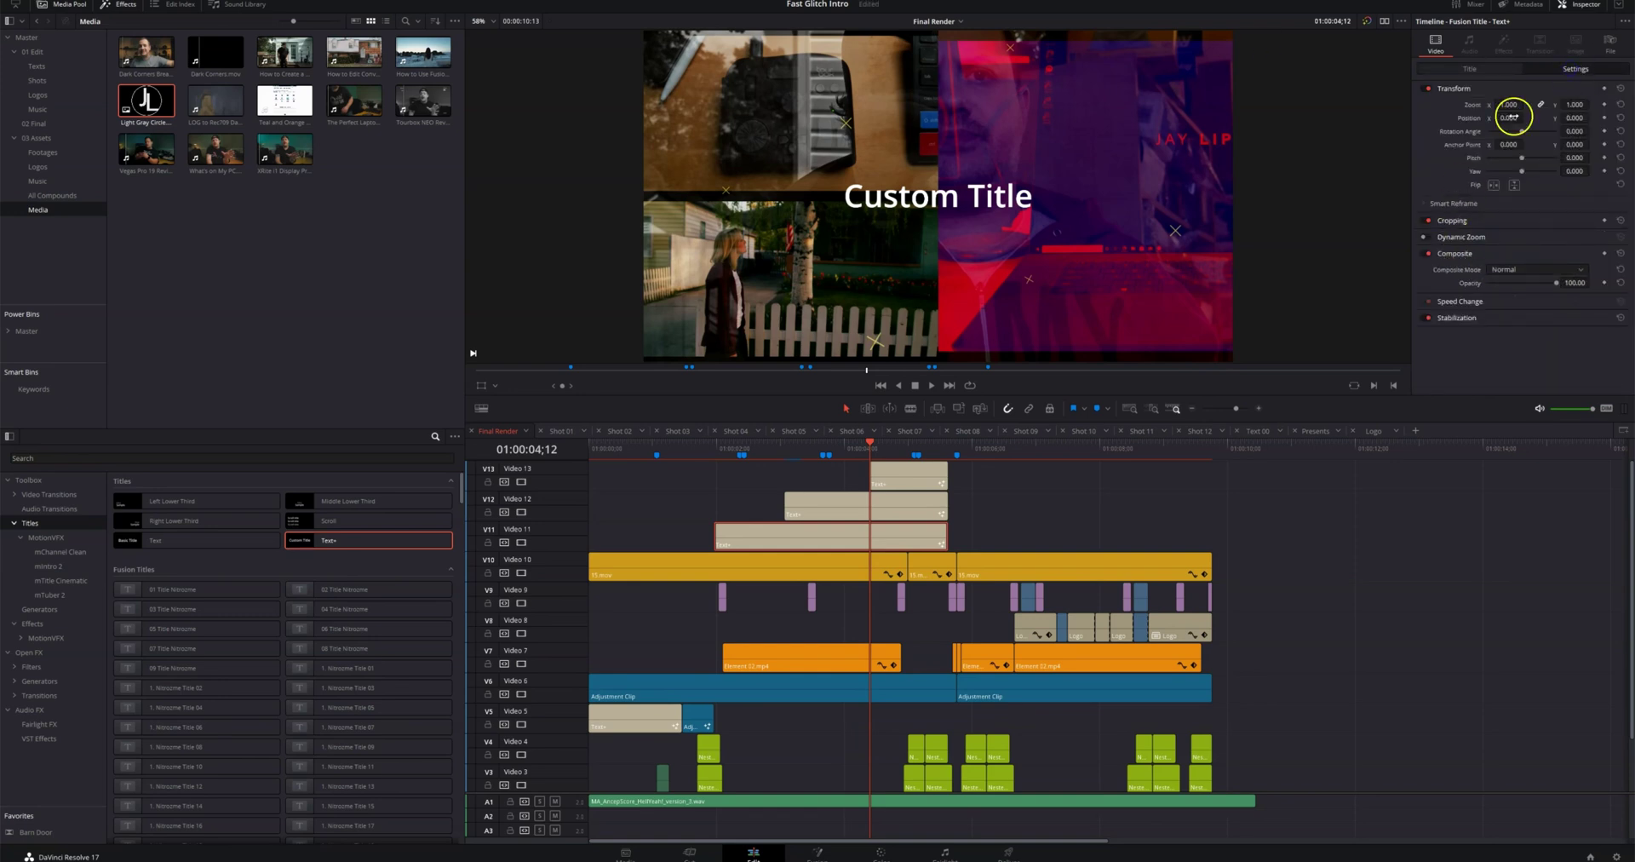
drag(1508, 118, 1541, 118)
click(908, 475)
drag(1575, 117, 1542, 117)
drag(1397, 123, 1362, 128)
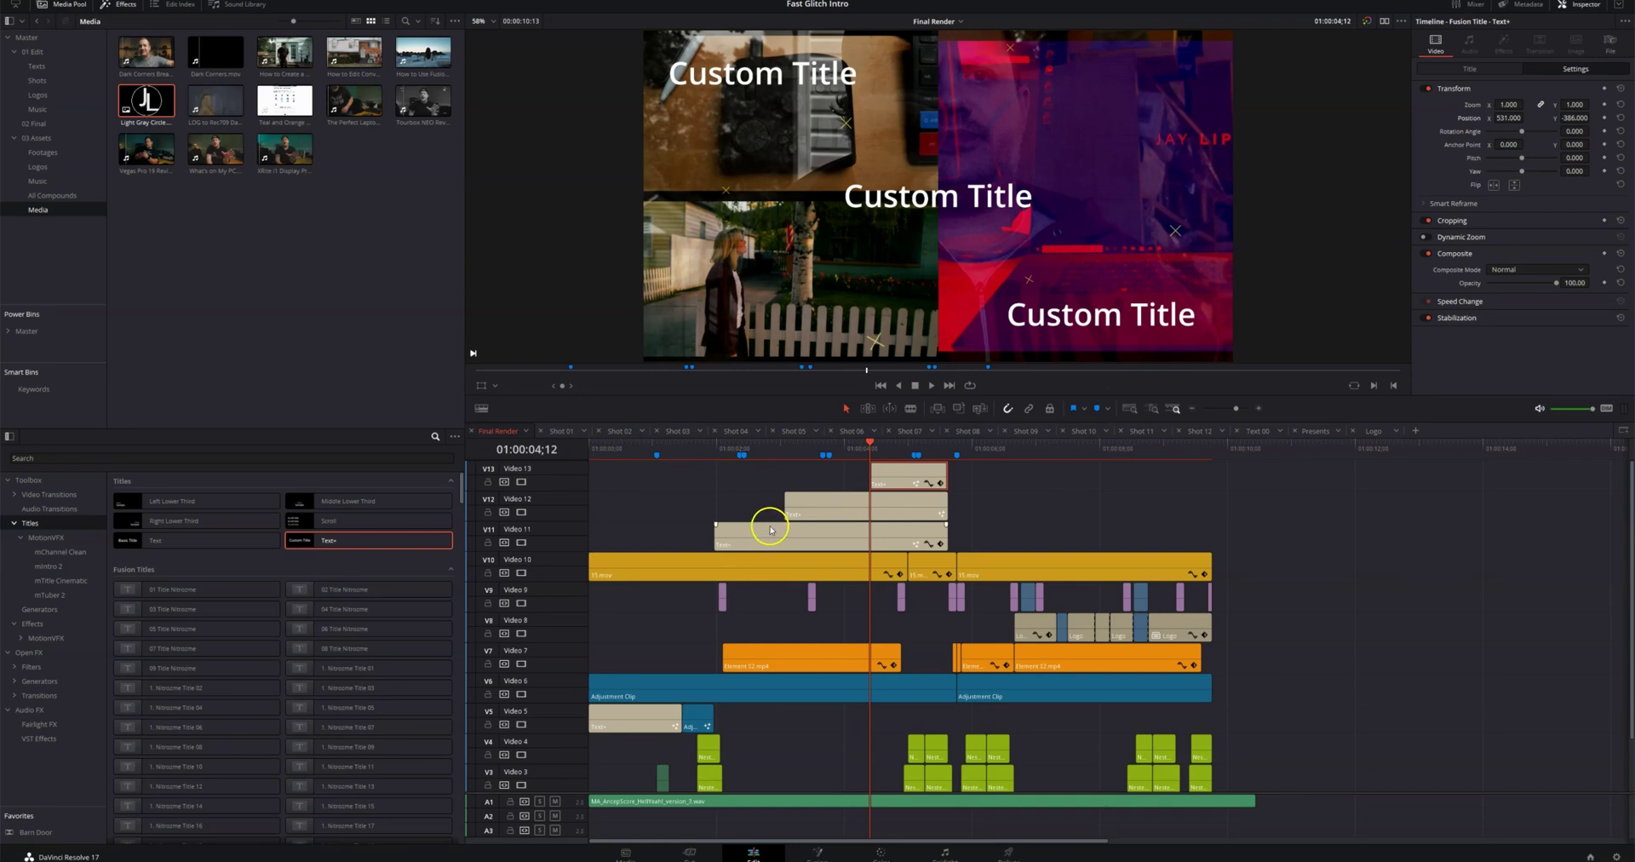
Step: Change the three staggered titles' text to FILMMAKING on Video 11, EDITING on Video 12 and GEAR on Video 13
click(1471, 70)
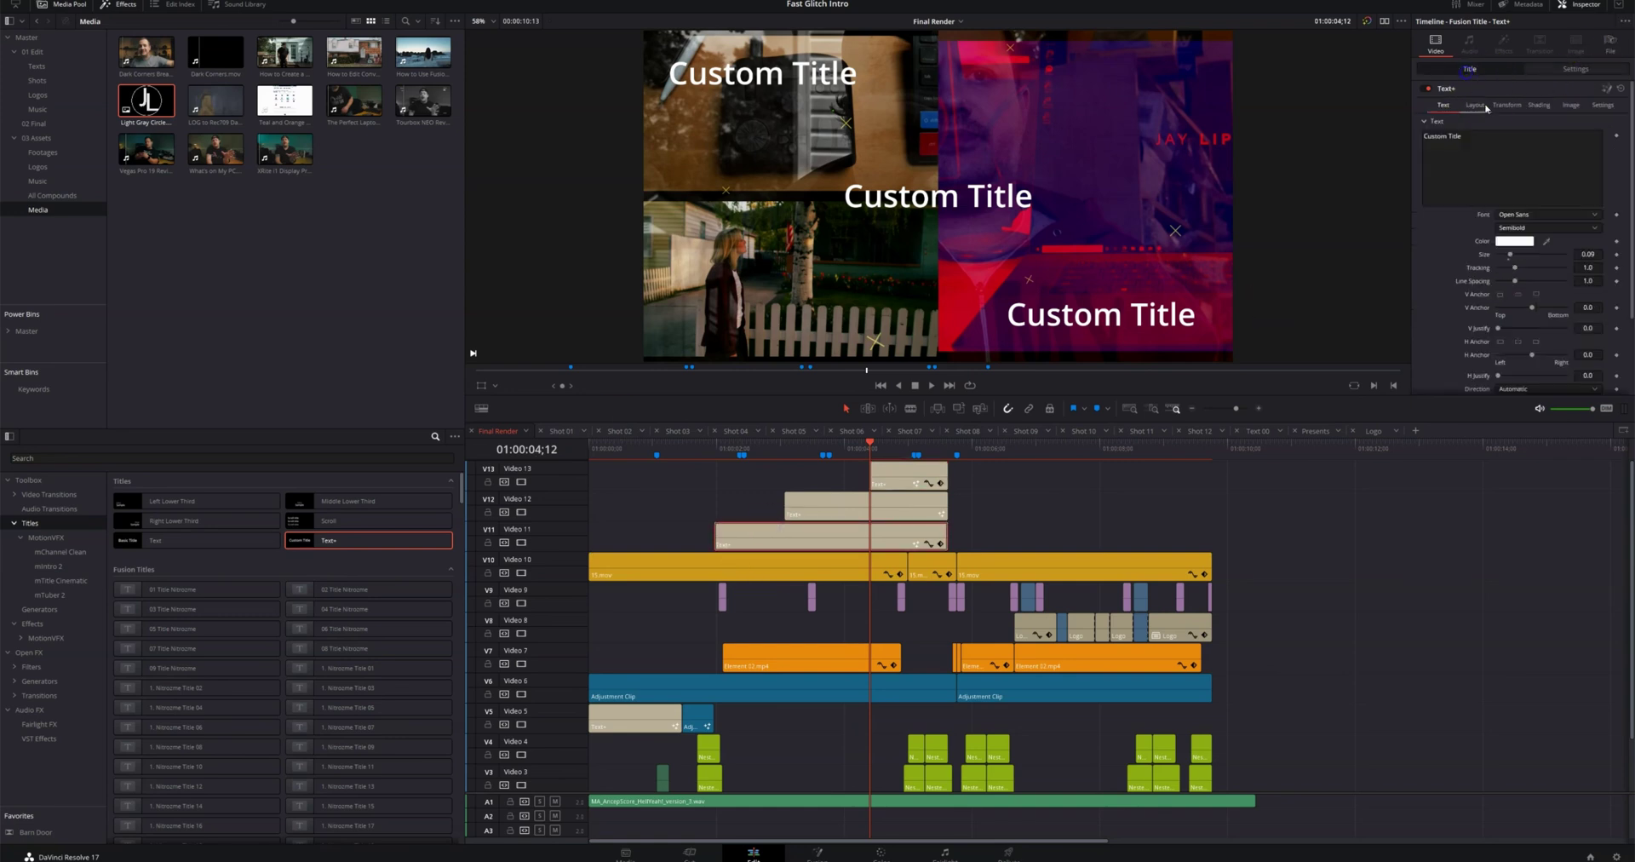
triple_click(1448, 136)
text(FILMMAKING)
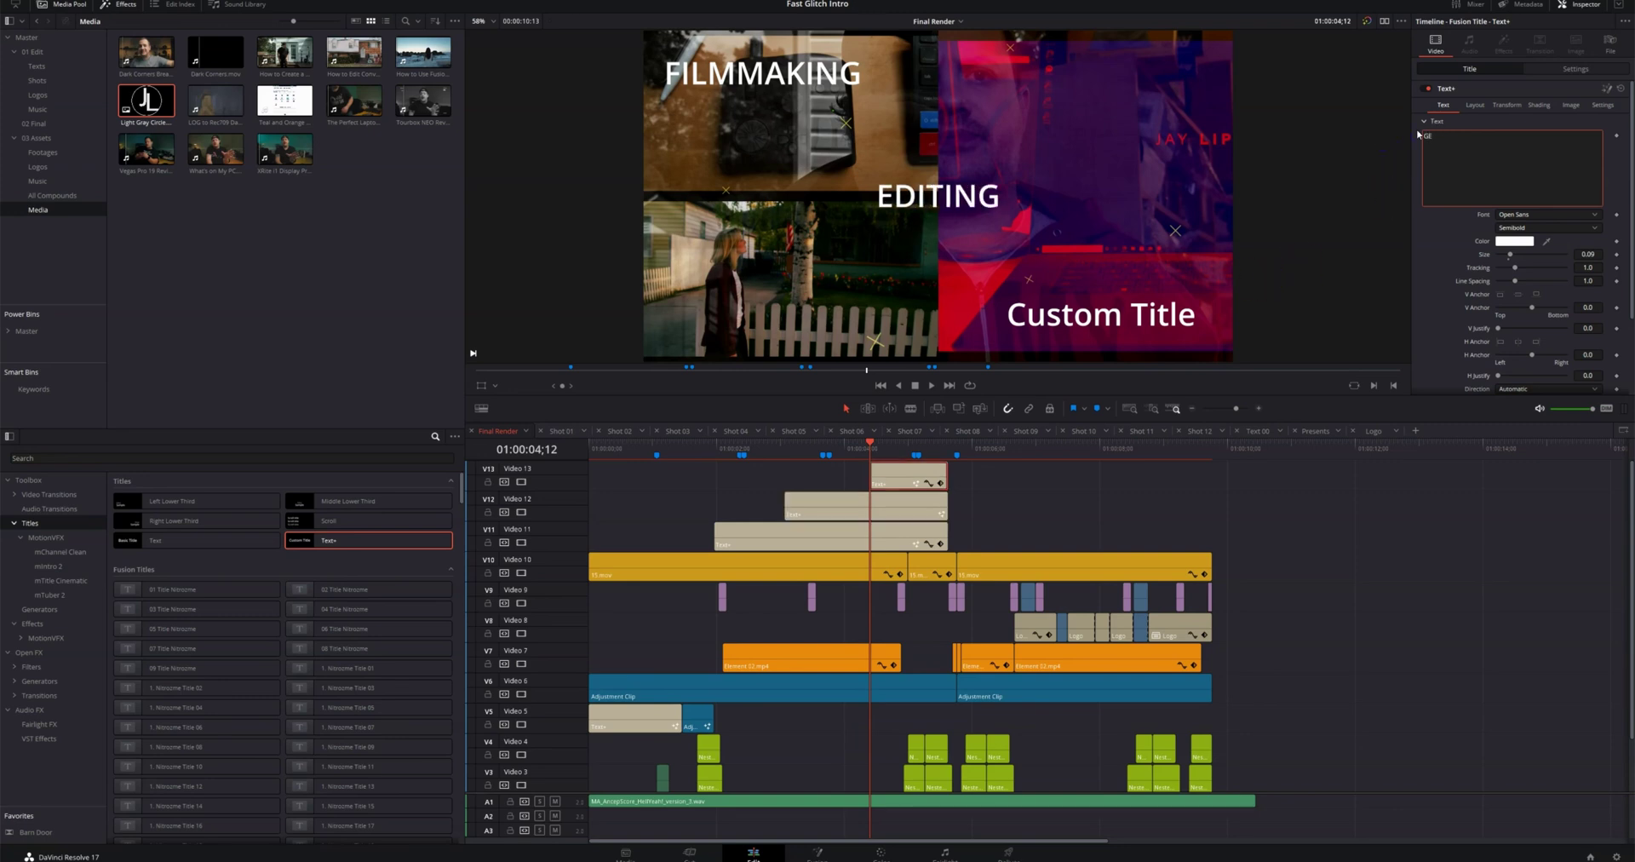
text(GEAR)
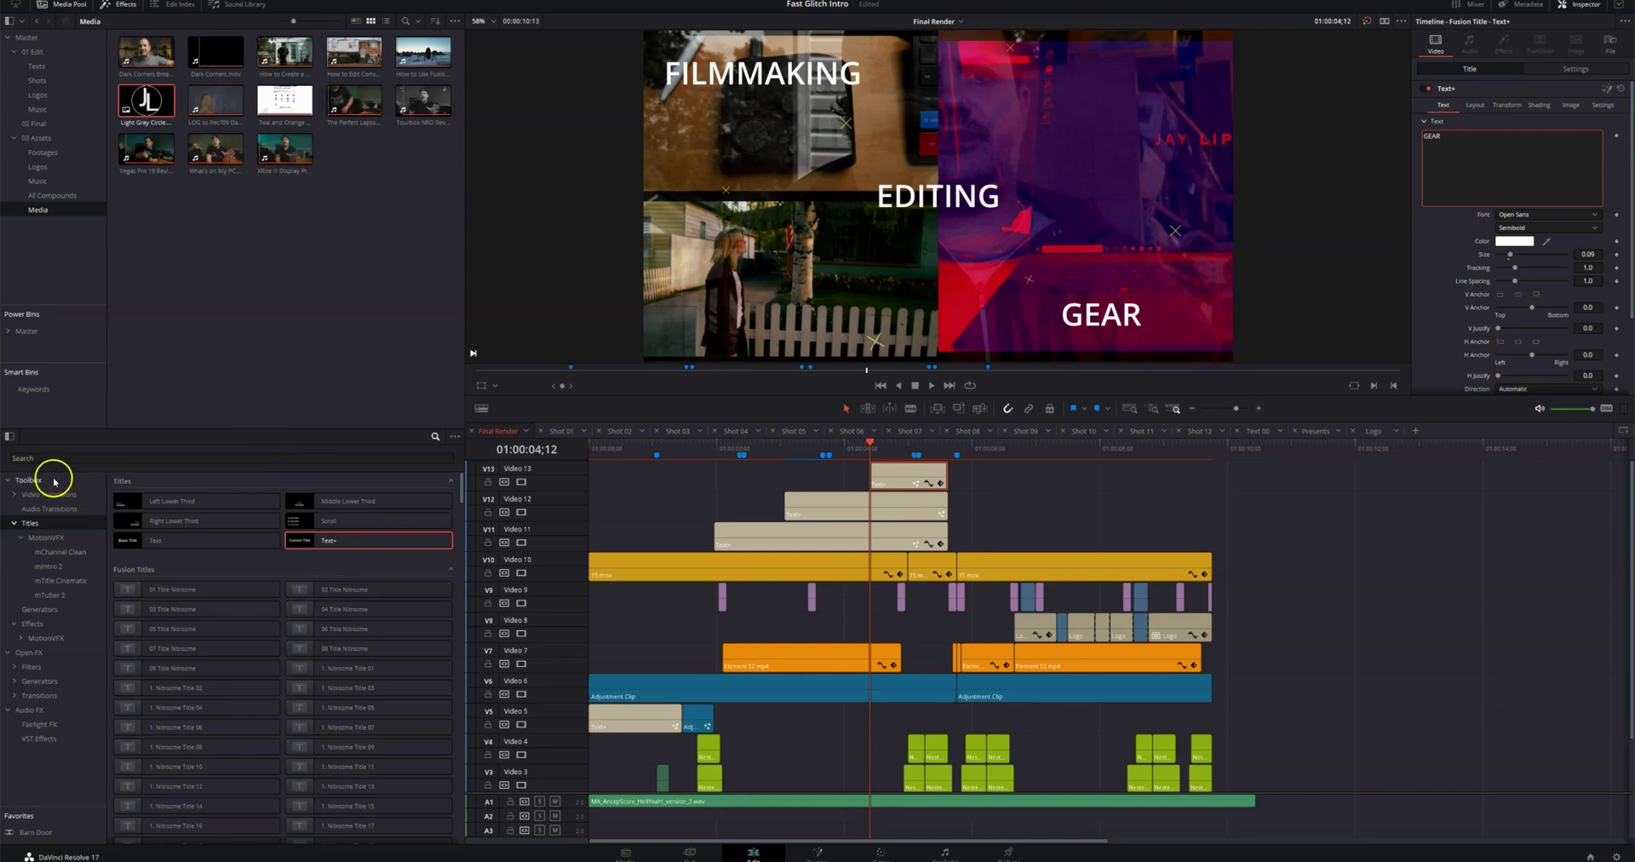
Step: Search the effects for "glitch" and apply Digital Glitch to the Text+ titles on Video 5, 11, 12 and 13
click(28, 480)
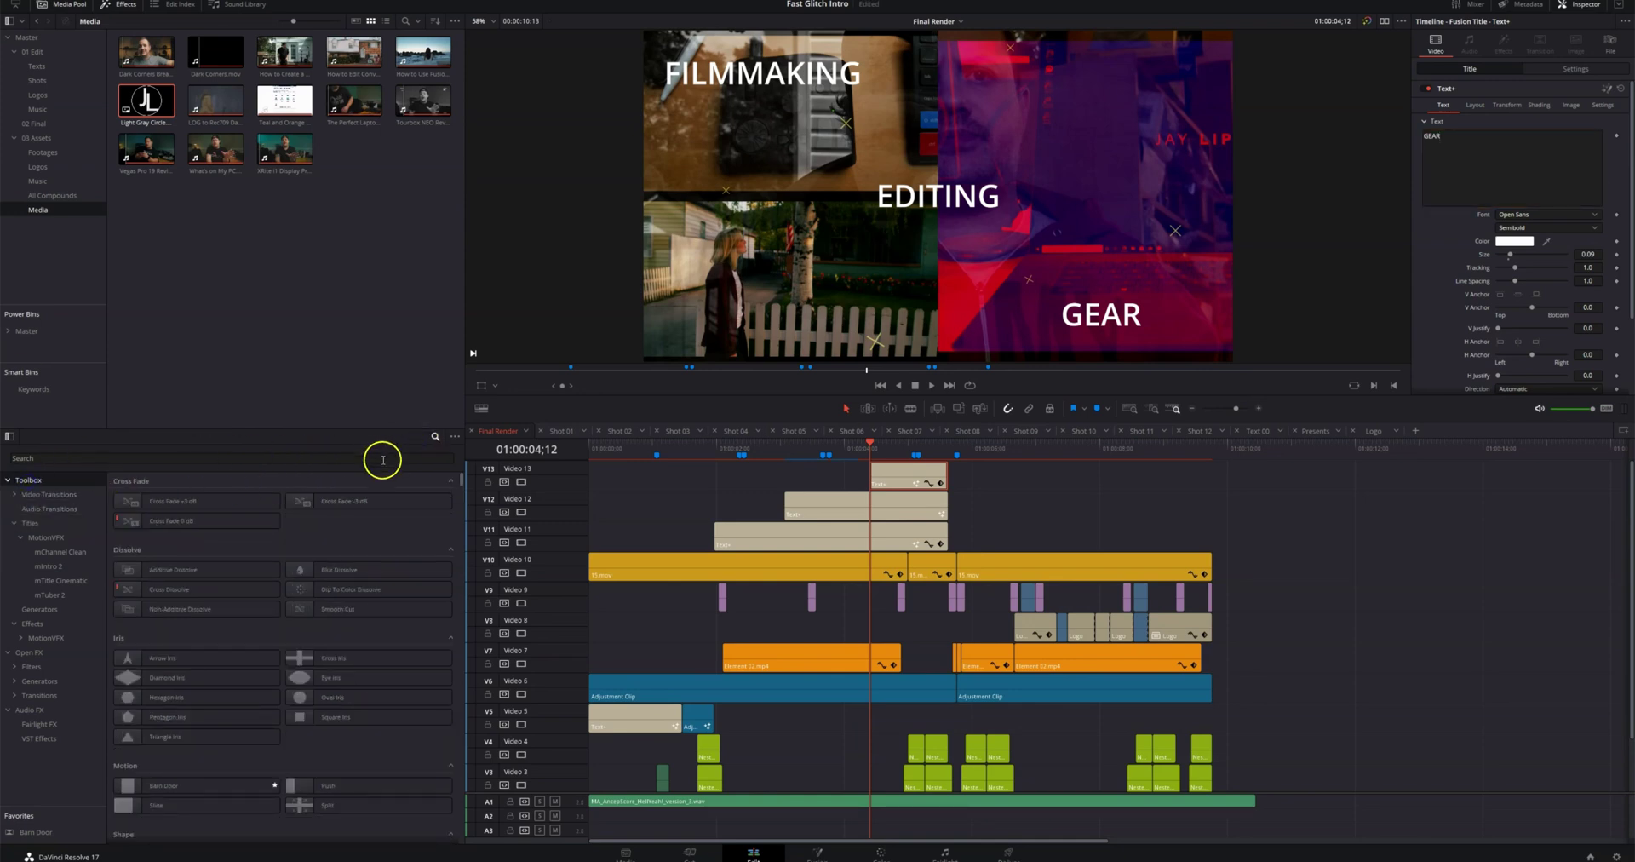
text(glitch)
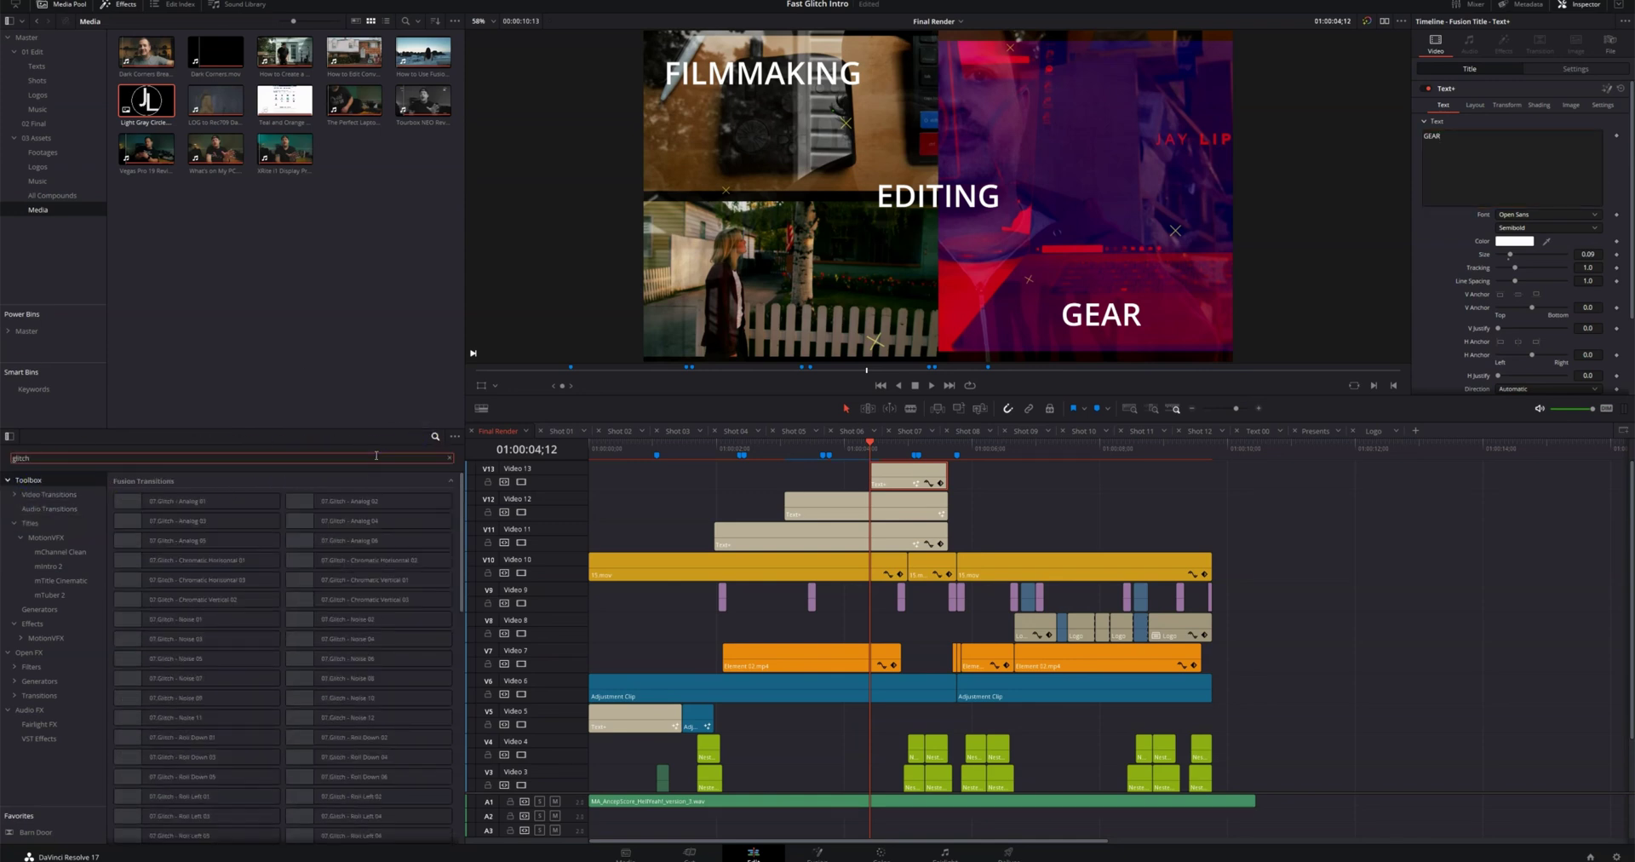
scroll(238, 621, down, 10)
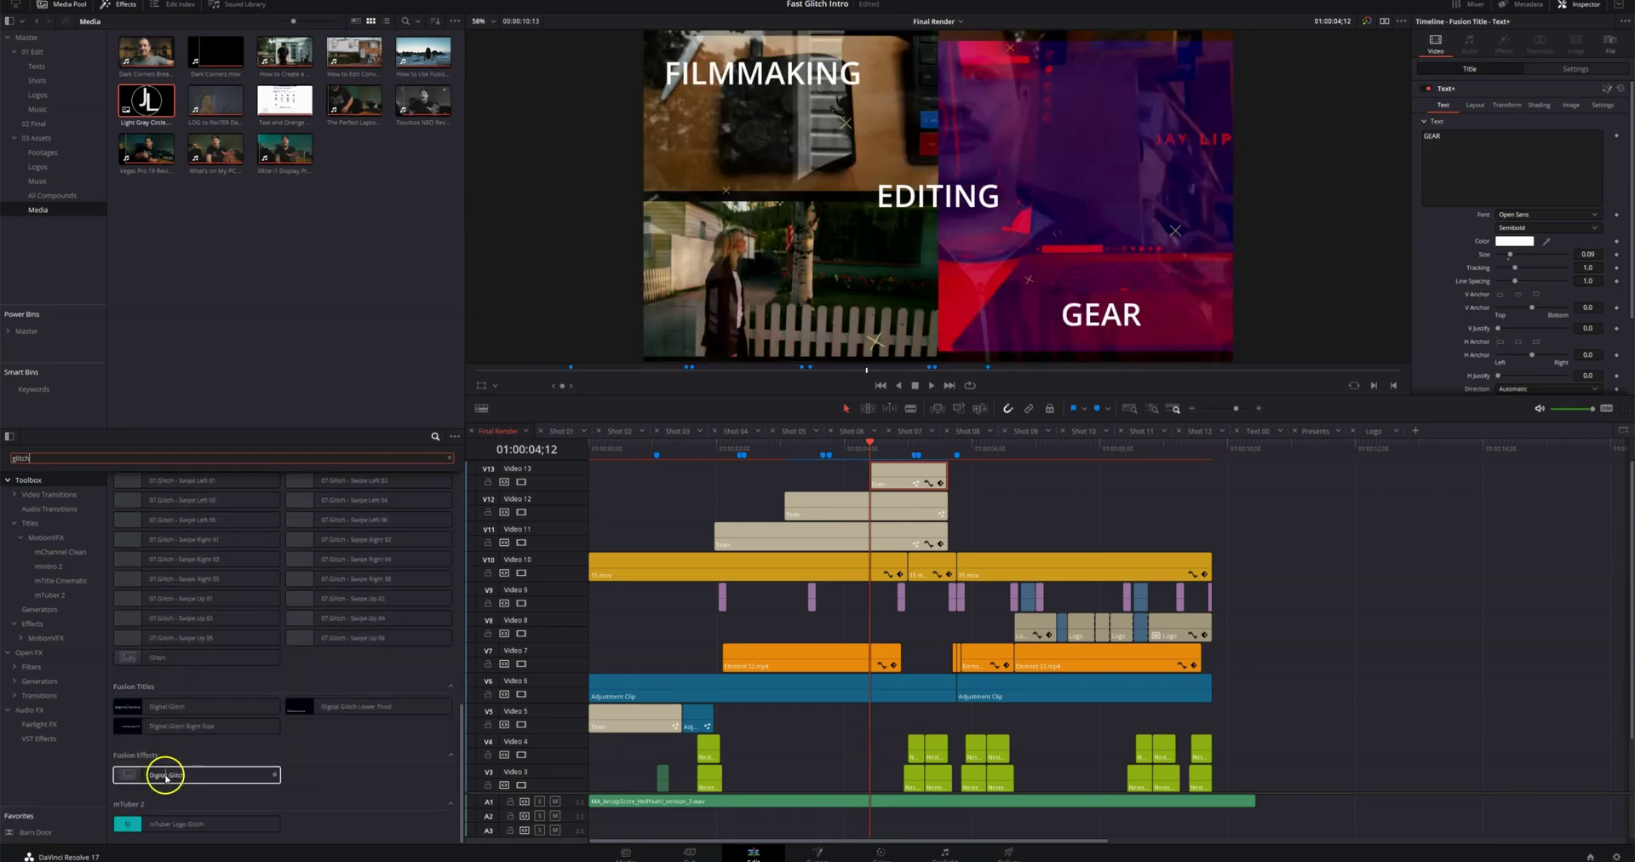
drag(164, 776, 605, 702)
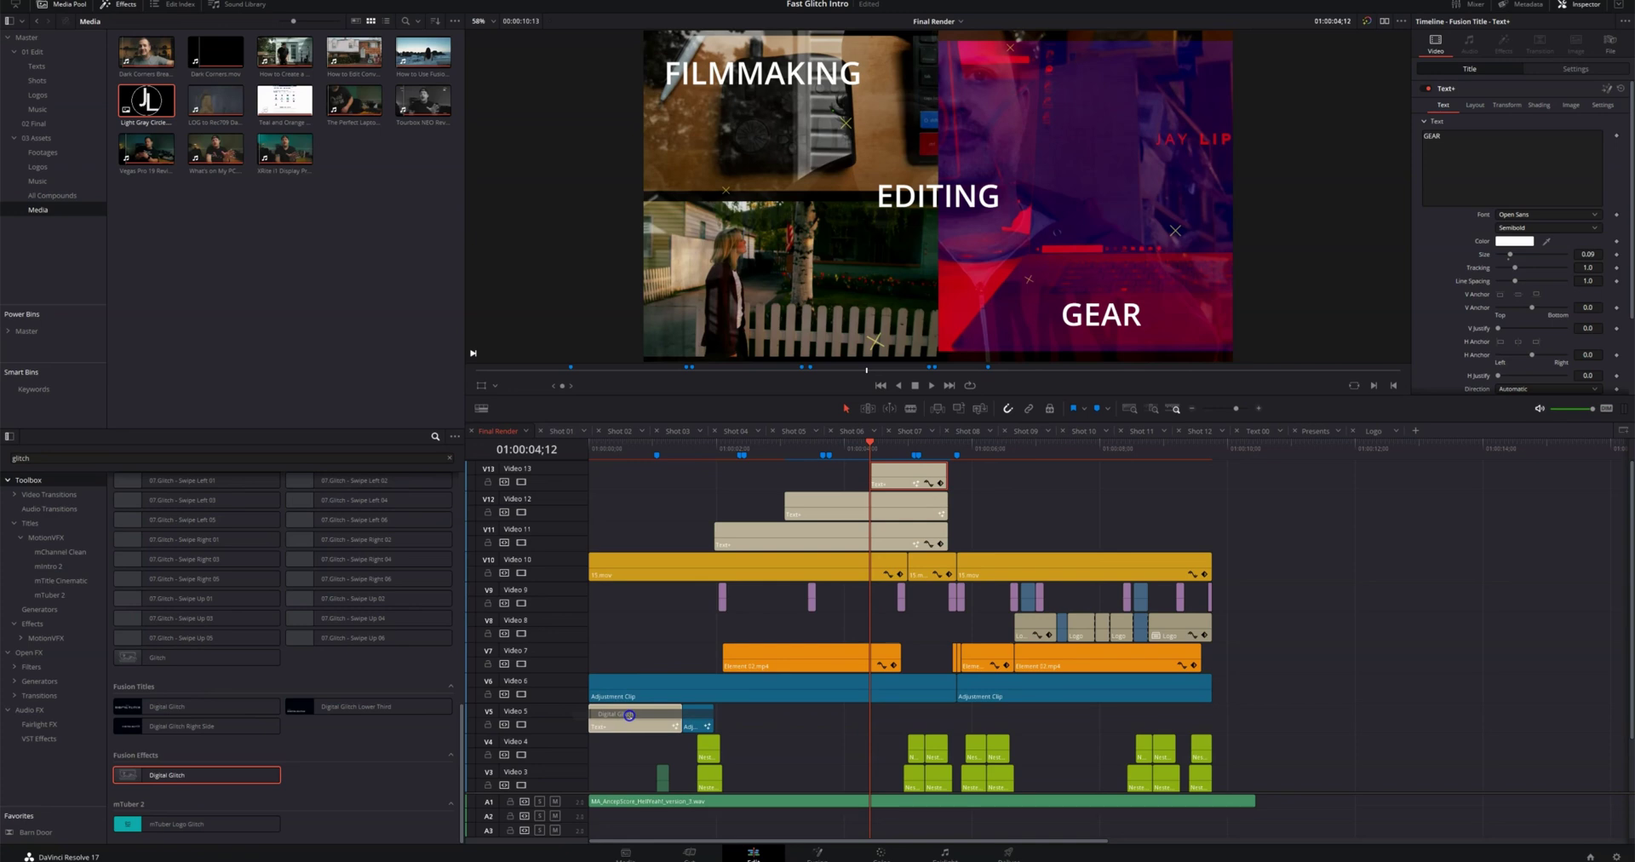
drag(171, 780, 804, 540)
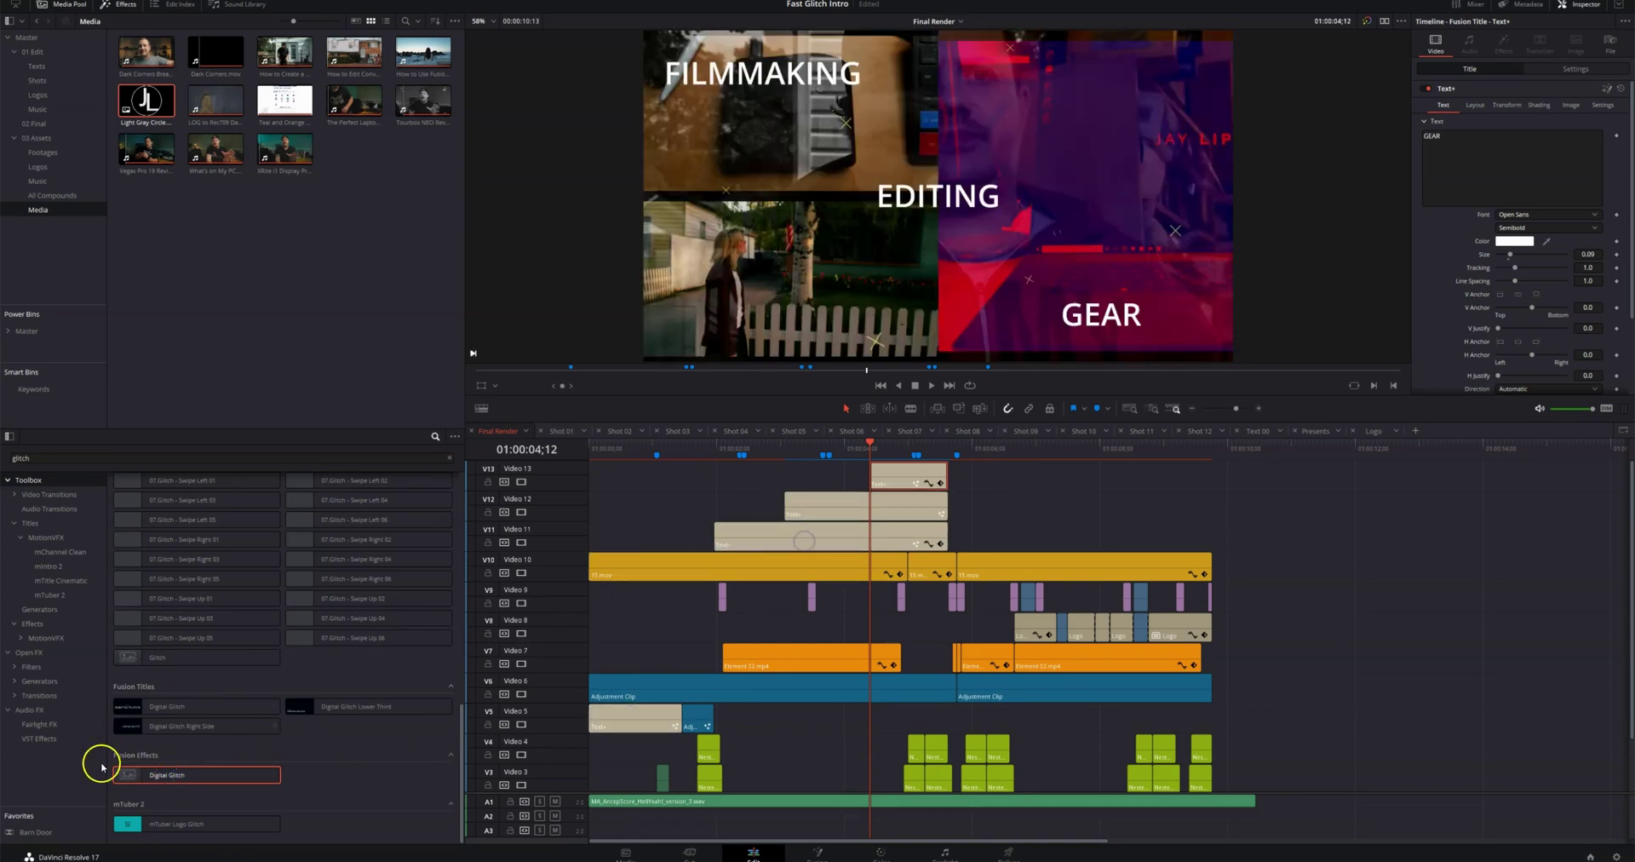
drag(460, 672, 806, 506)
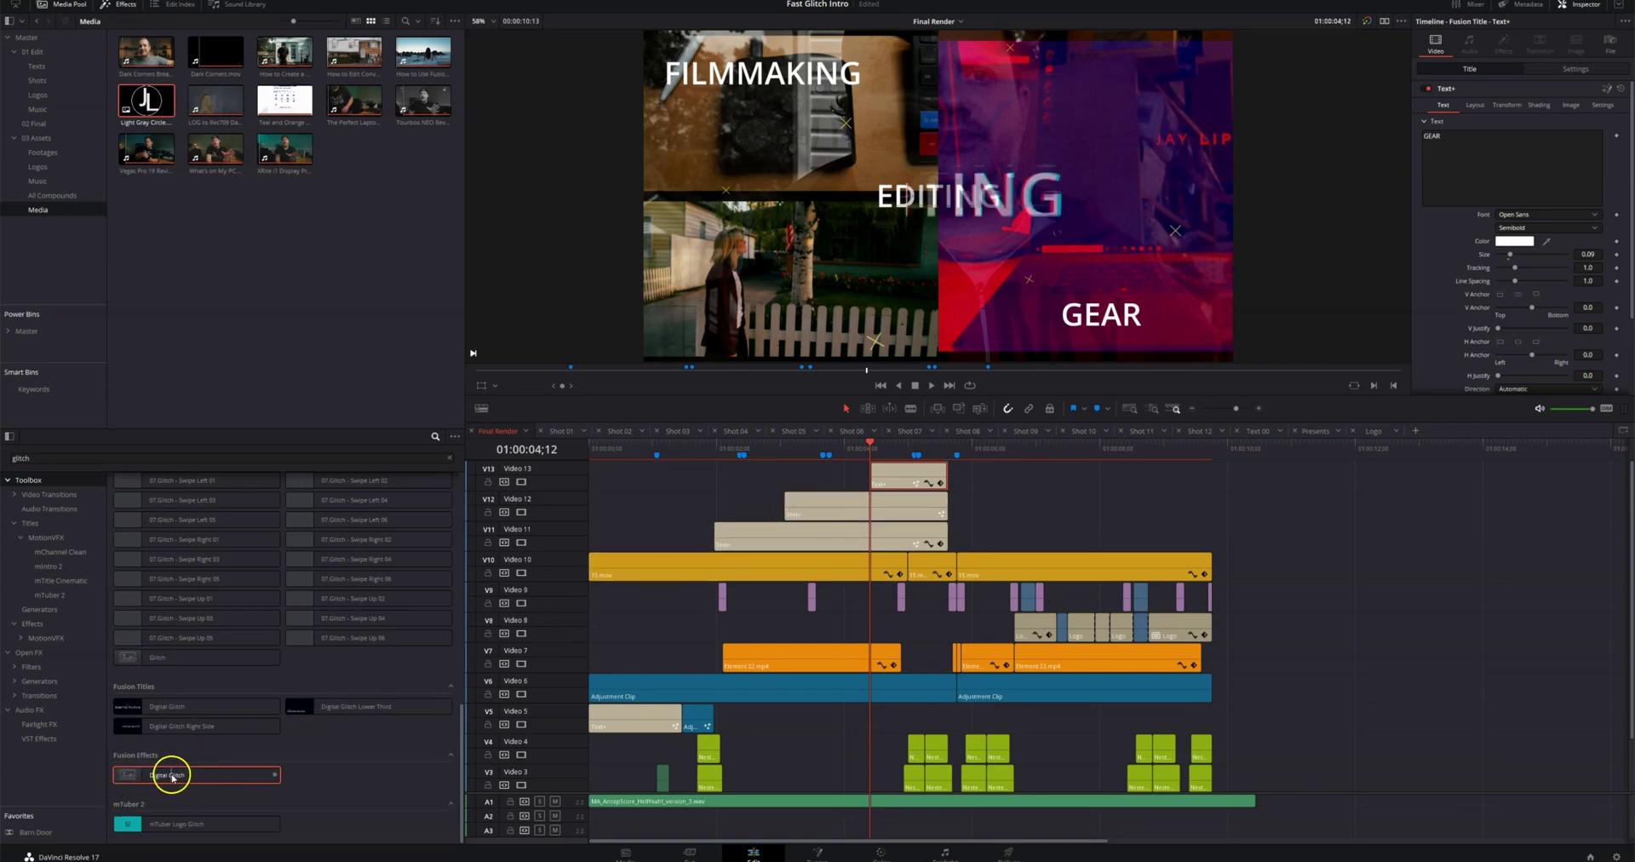
drag(172, 777, 894, 481)
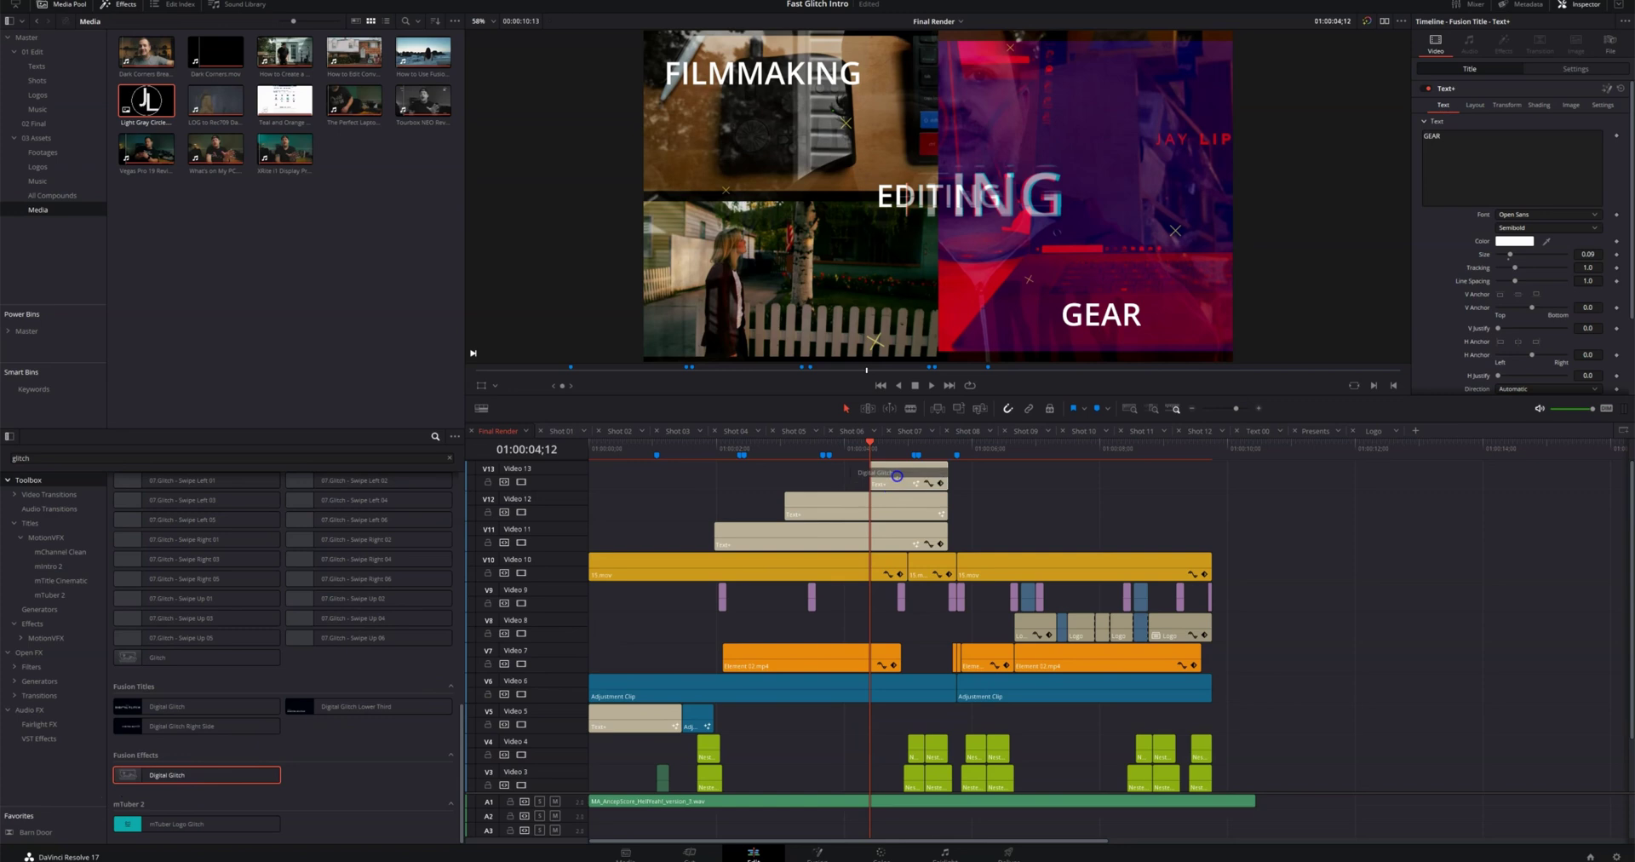